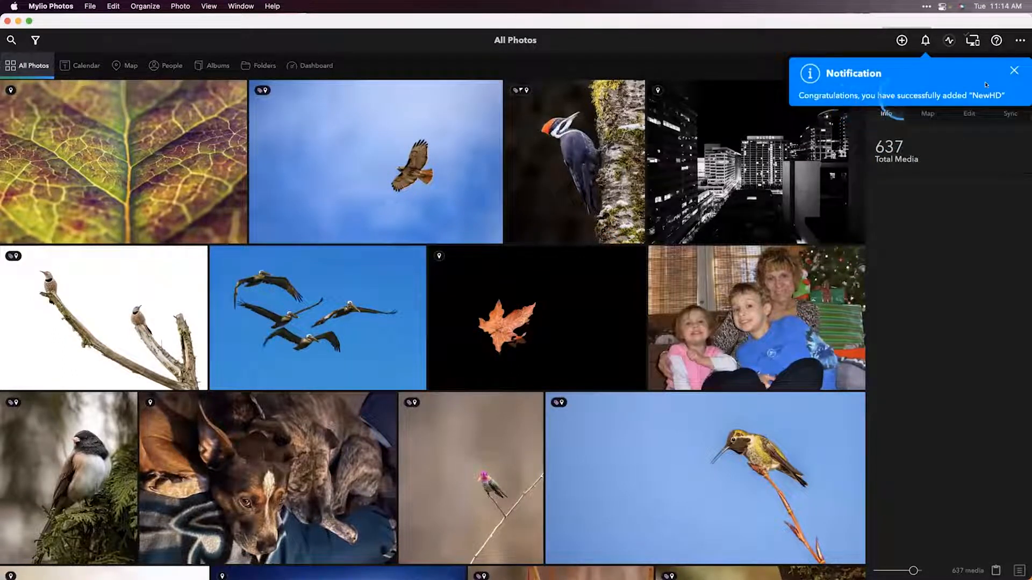
Step: Dismiss the drive-added notification, then open the Help menu and close it
click(1013, 69)
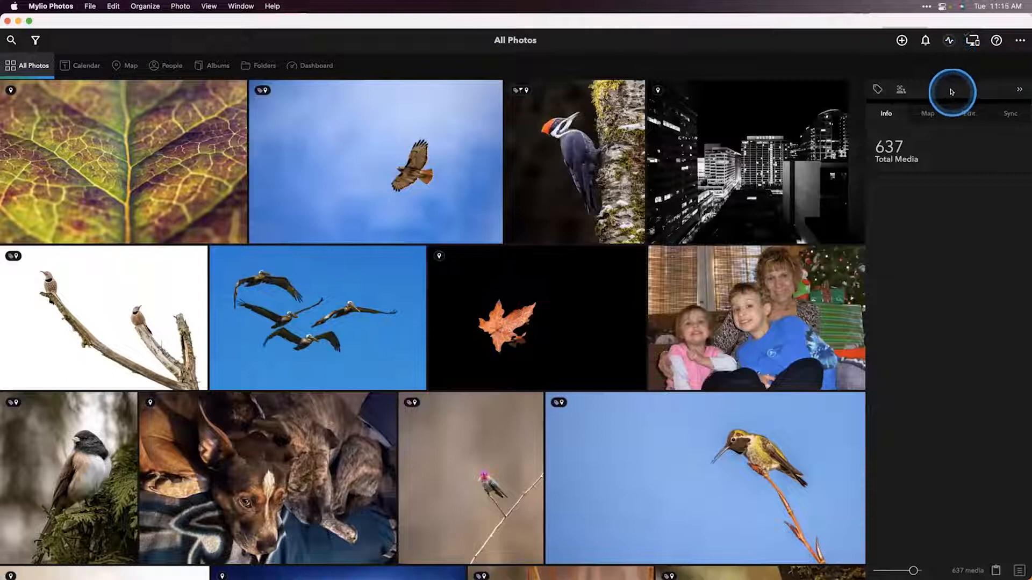
click(996, 40)
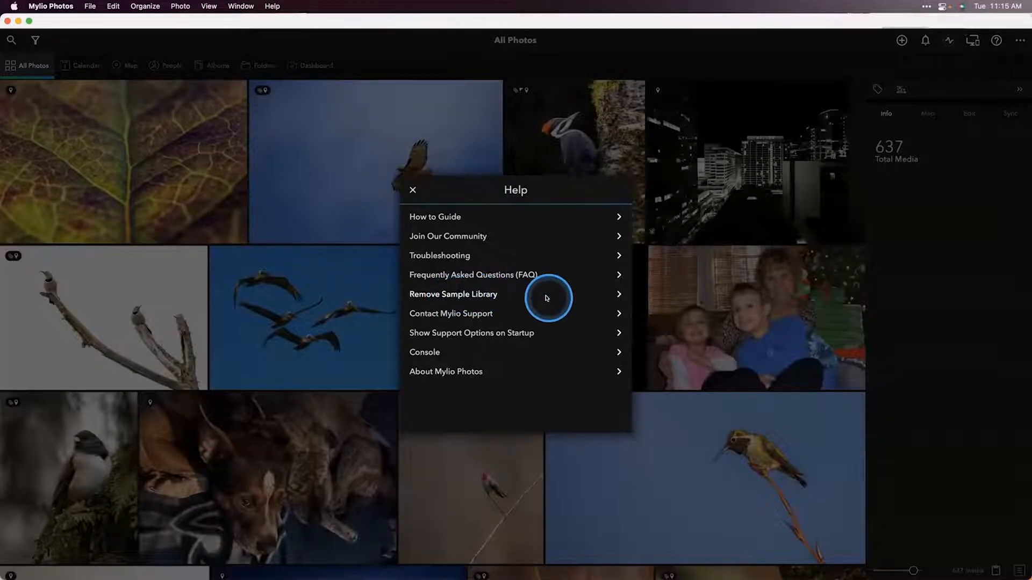
click(412, 190)
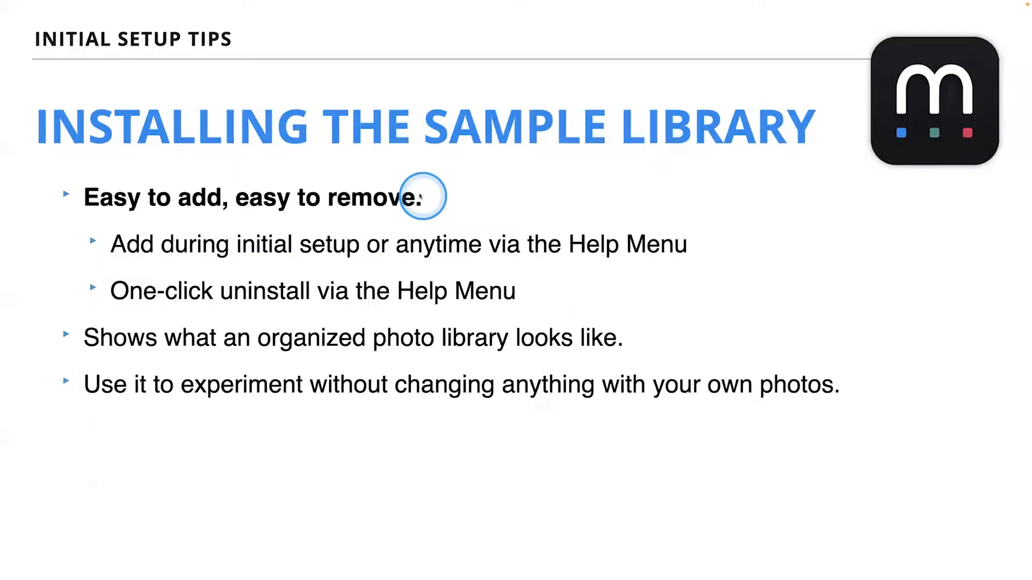
click(421, 196)
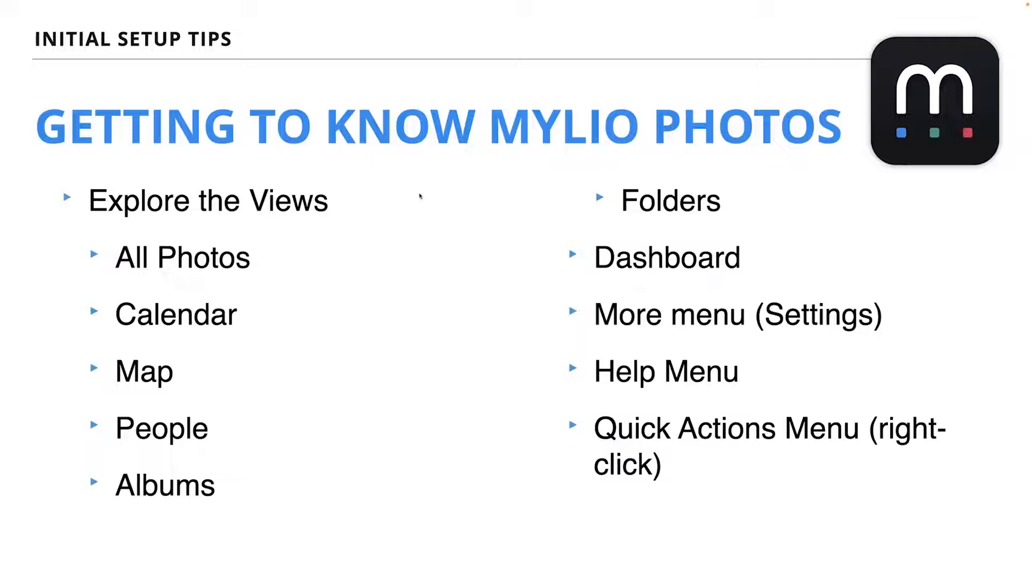
key(super+Tab)
click(405, 234)
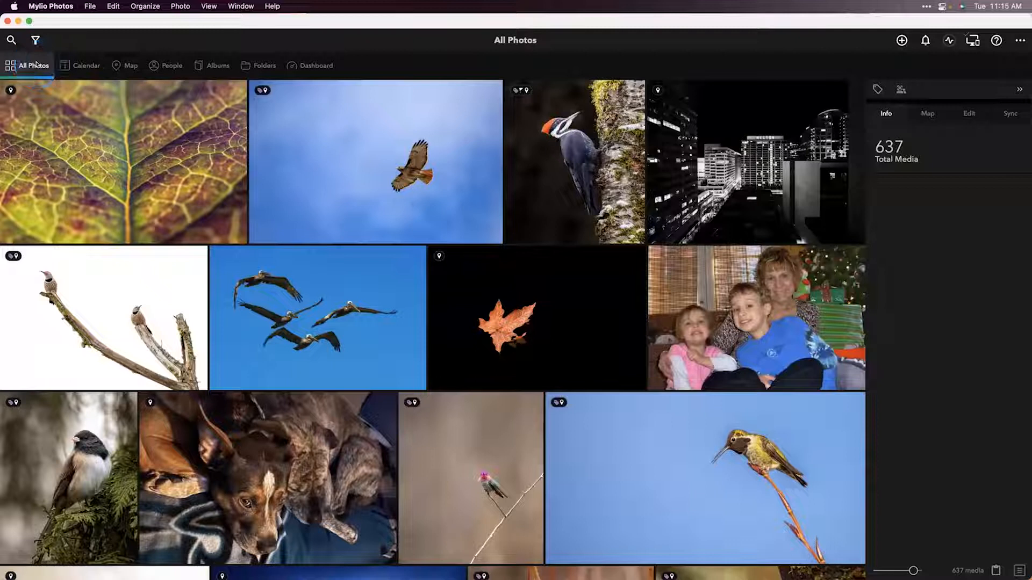
Step: Open the red-tailed hawk photo and hide, then show again, the filmstrip
click(372, 128)
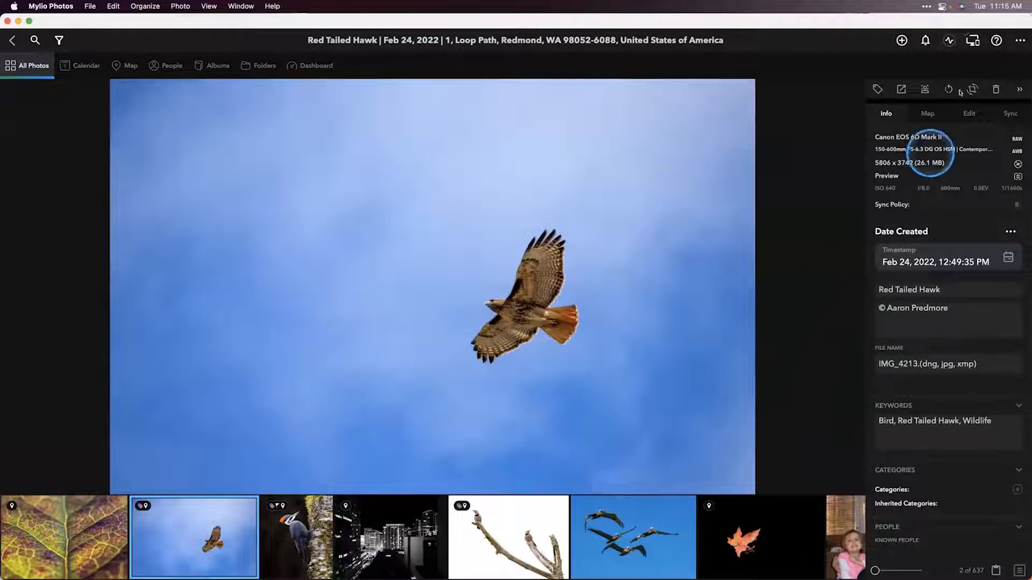
click(1014, 41)
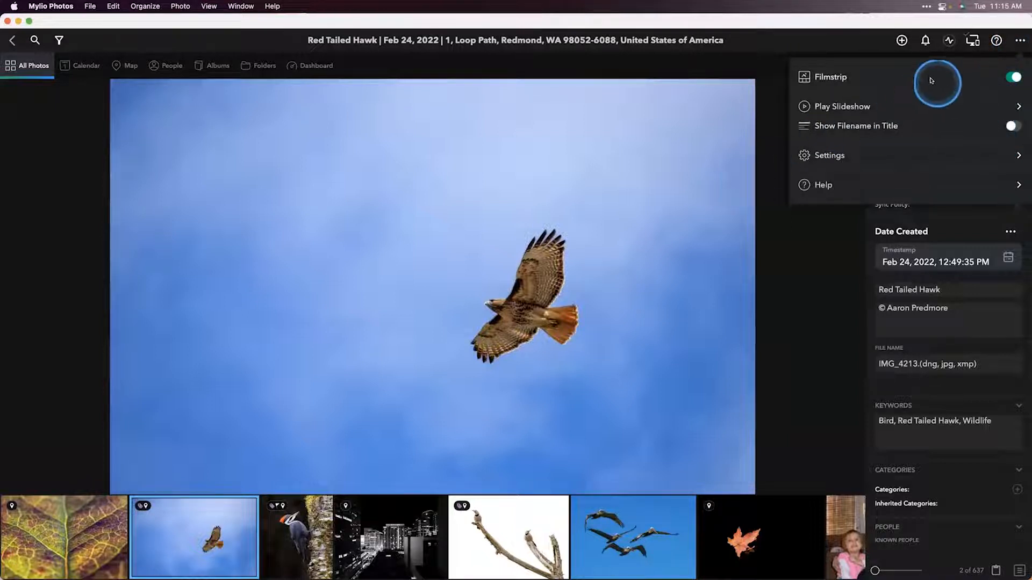
click(1012, 77)
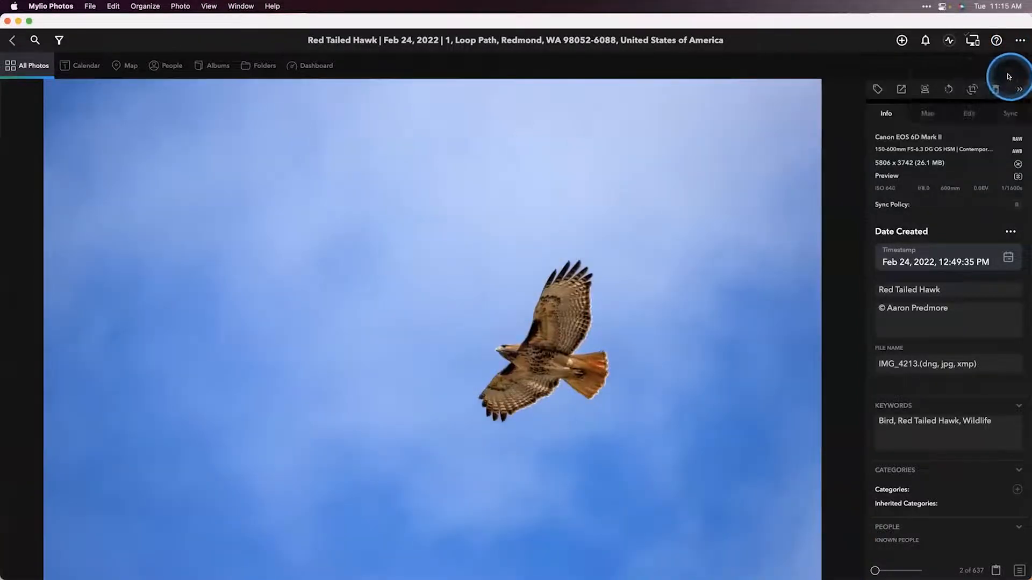
click(1019, 42)
click(1010, 75)
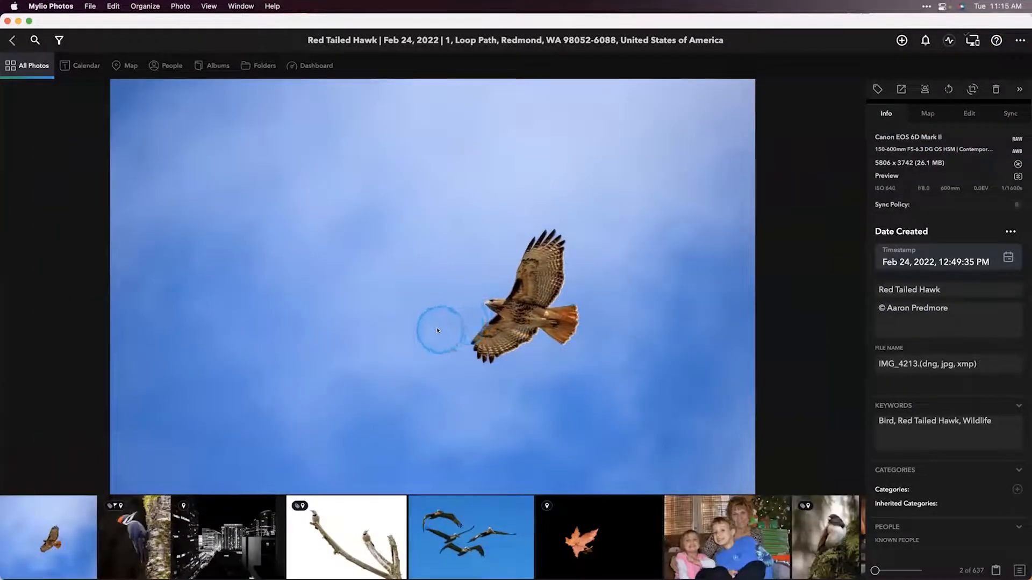
Step: Return from the single photo to the photo grid and switch to the Folders view
double_click(393, 283)
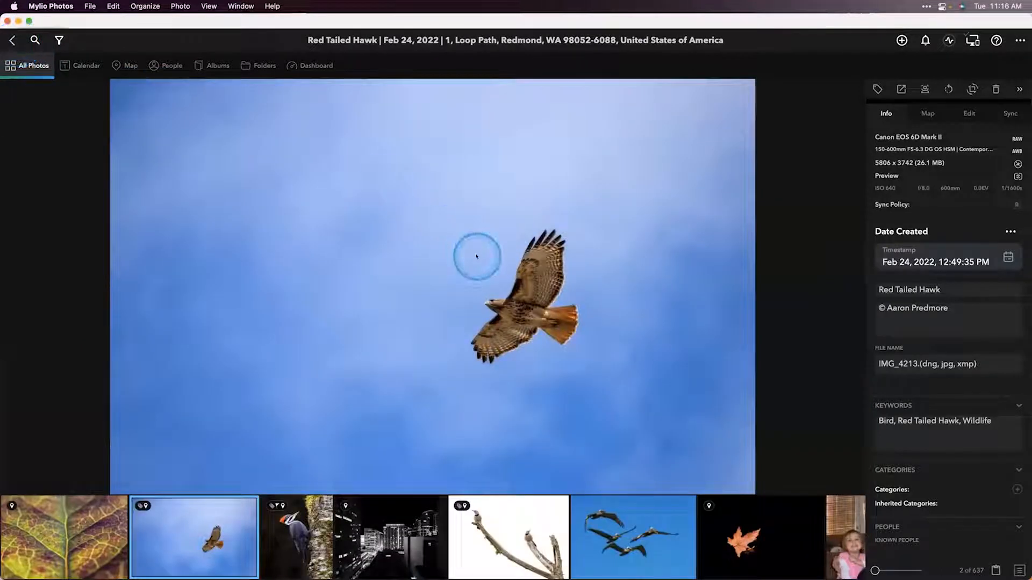
double_click(479, 293)
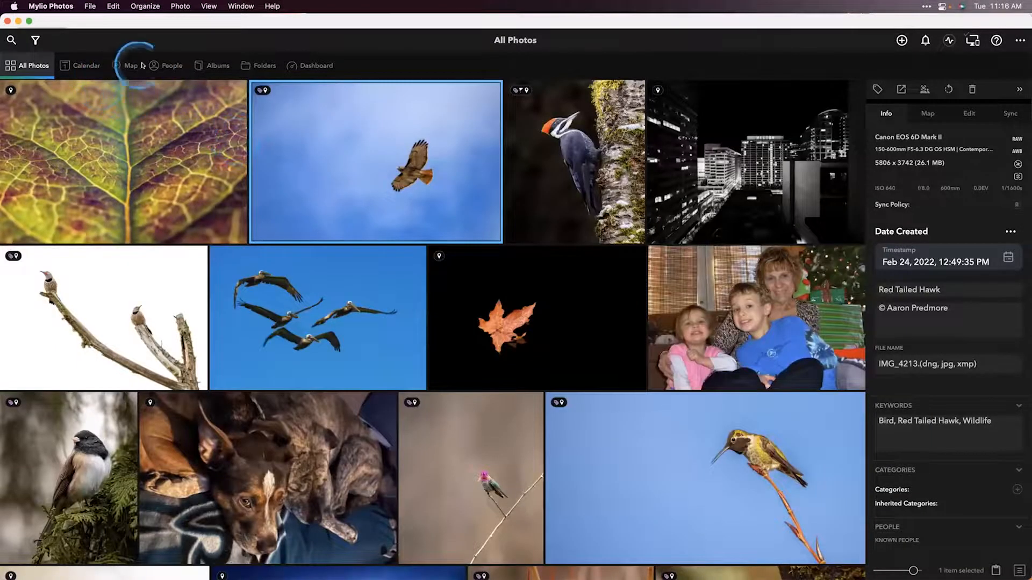
click(264, 67)
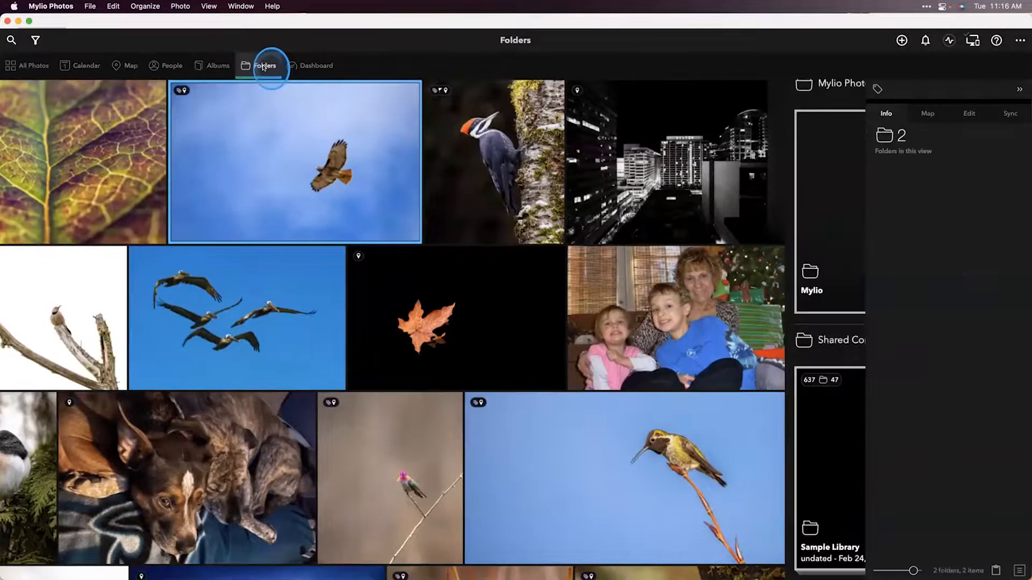
Step: Open the Sample Library folder, drill into its Trips subfolder, and open the Kenya folder
click(135, 485)
double_click(136, 485)
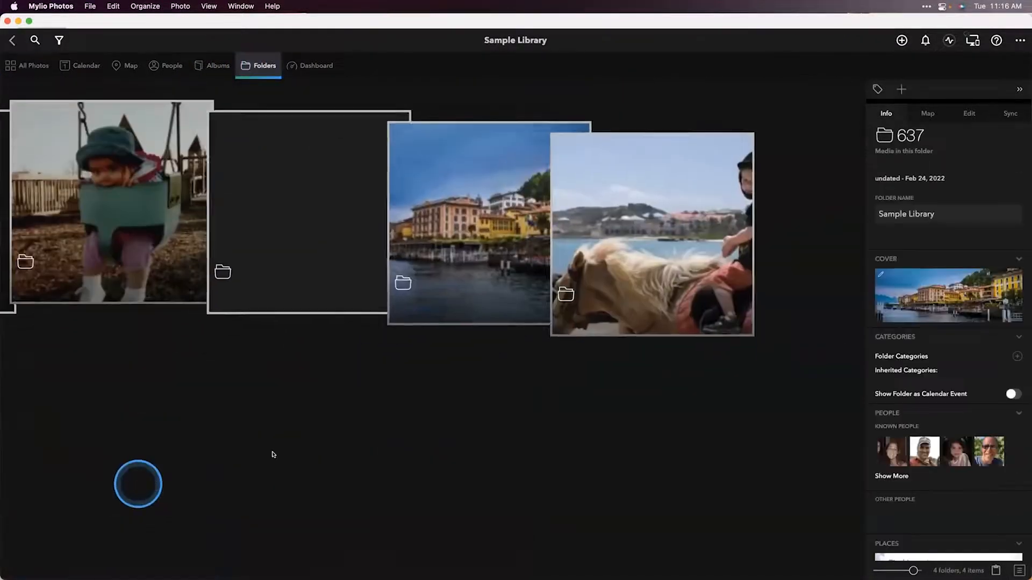
double_click(511, 247)
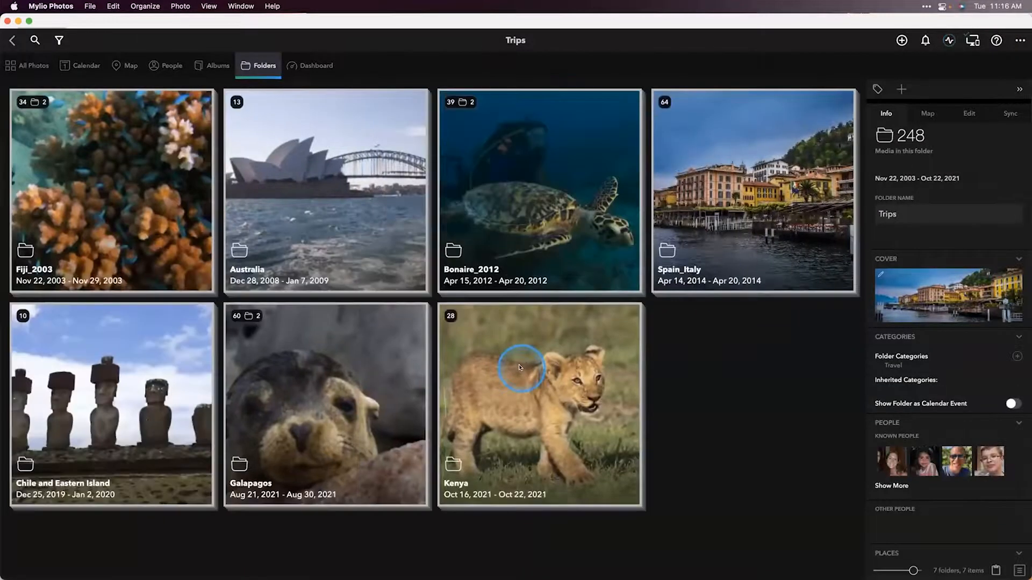
click(520, 367)
double_click(520, 368)
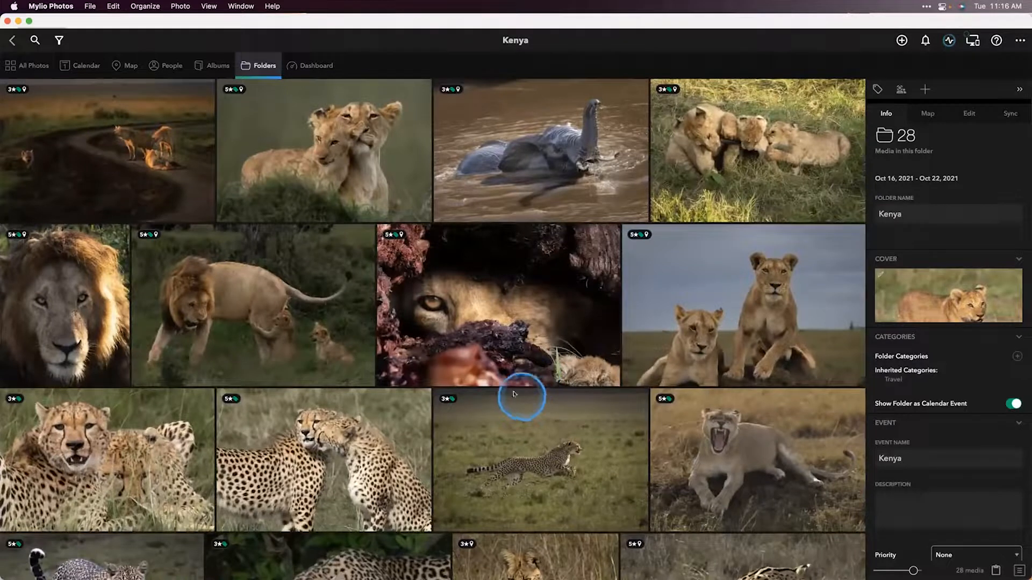
Step: Switch to the Albums view, then back to the top level of the Folders view
click(201, 67)
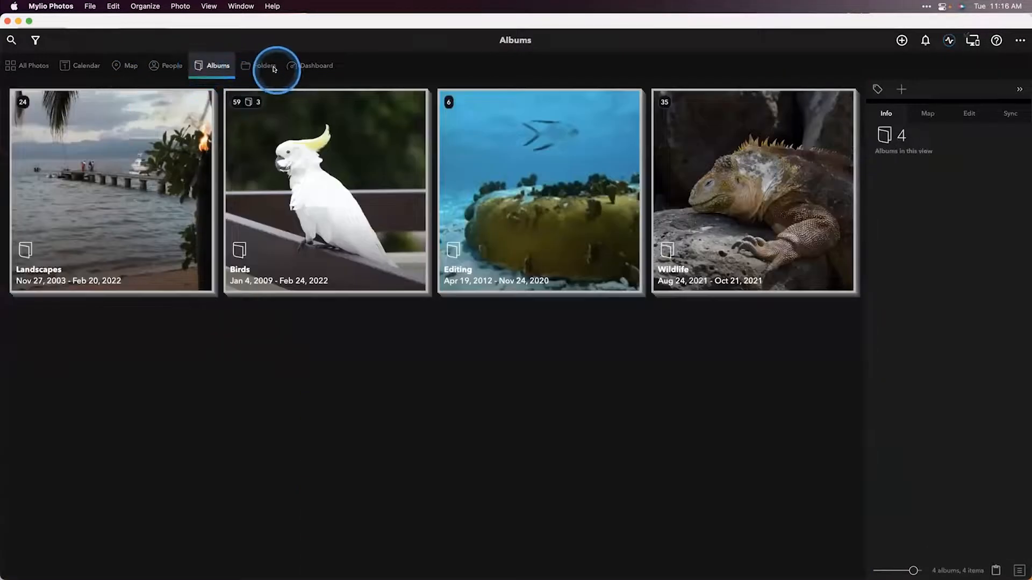
click(274, 68)
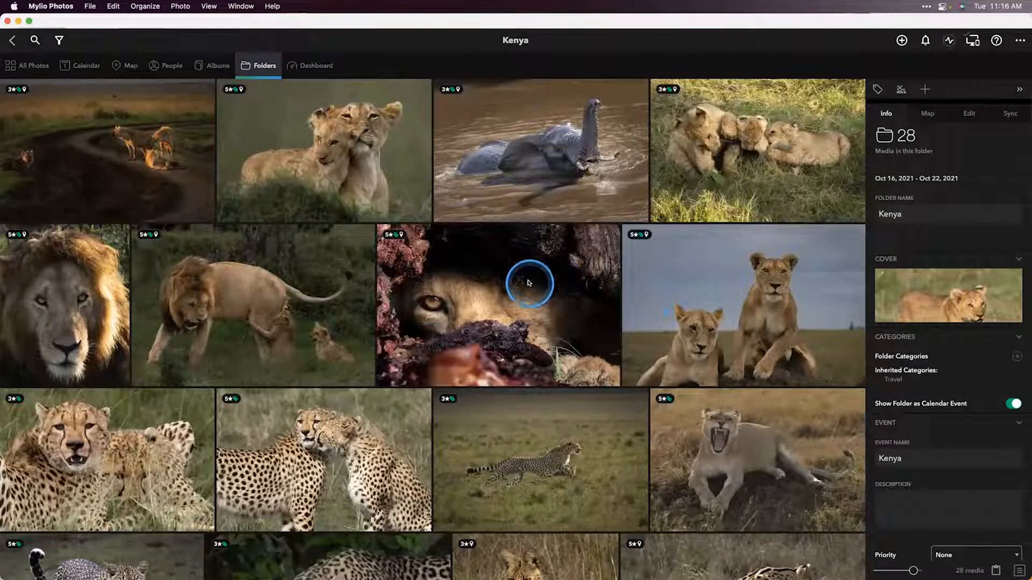
click(263, 65)
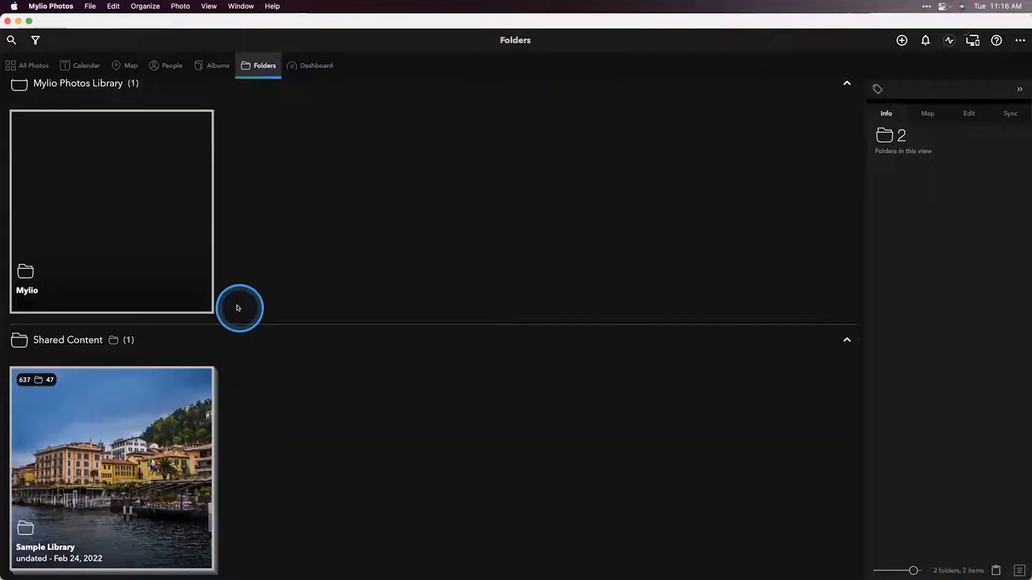
Step: Browse the Calendar view down from 2017 to March 2017 and the March 21 photo, then return to the decade view
click(76, 60)
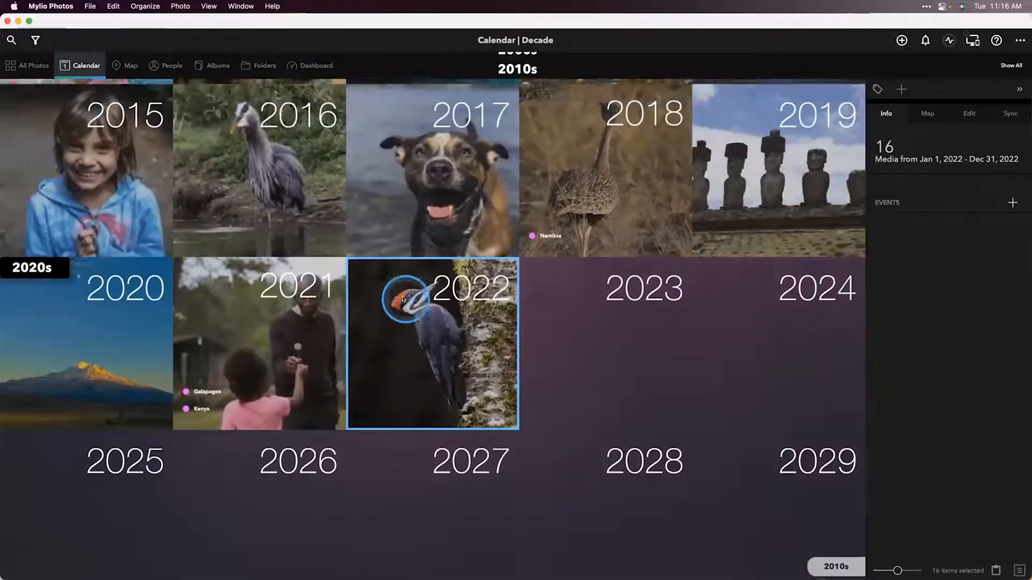
scroll(402, 299, up, 5)
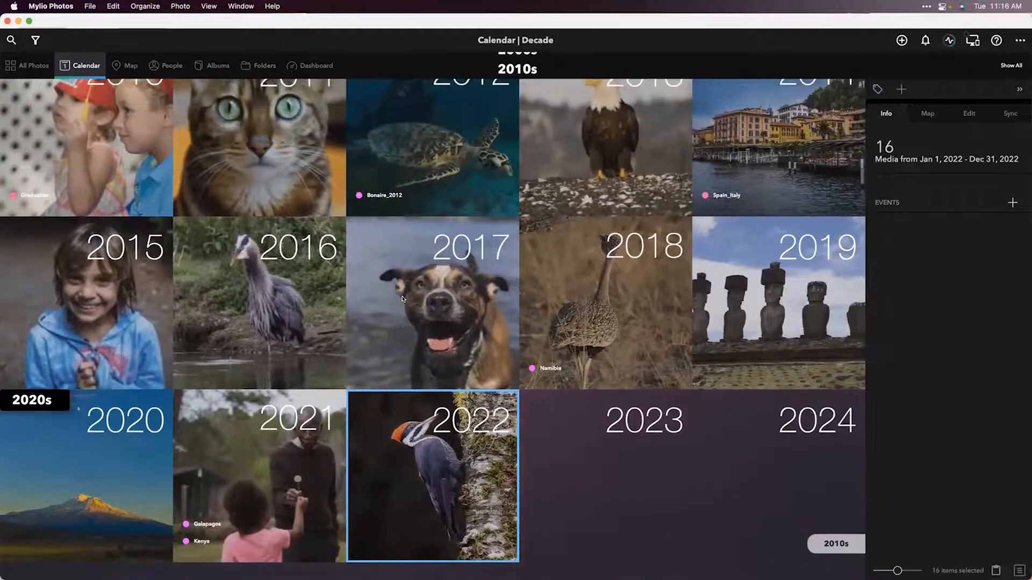
click(469, 273)
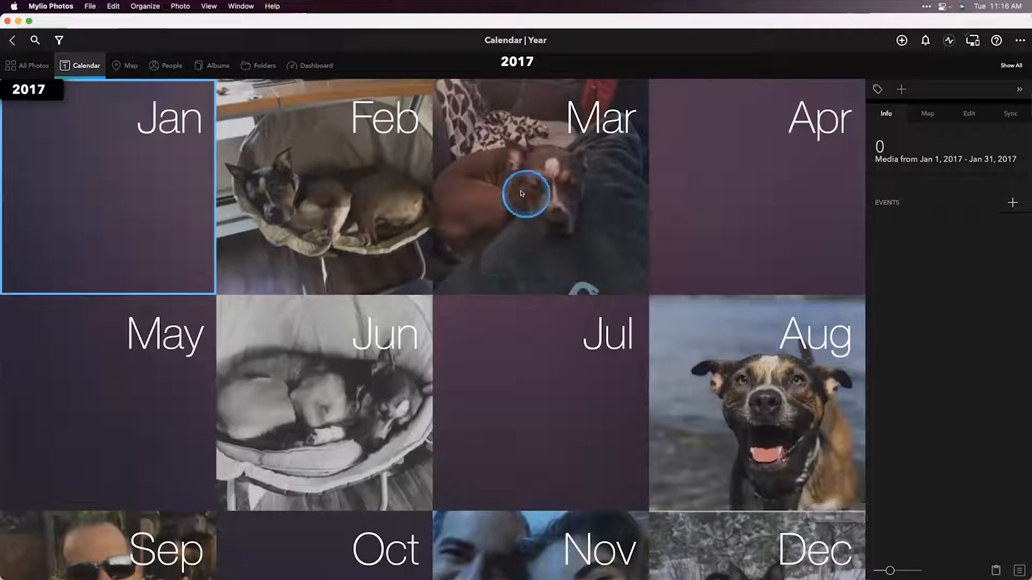
click(552, 227)
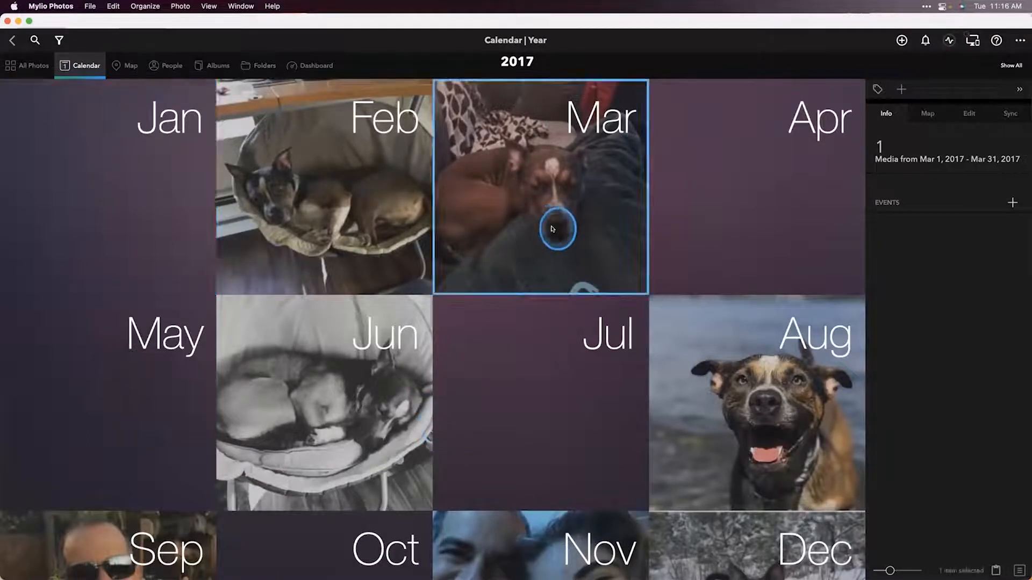
scroll(437, 326, down, 2)
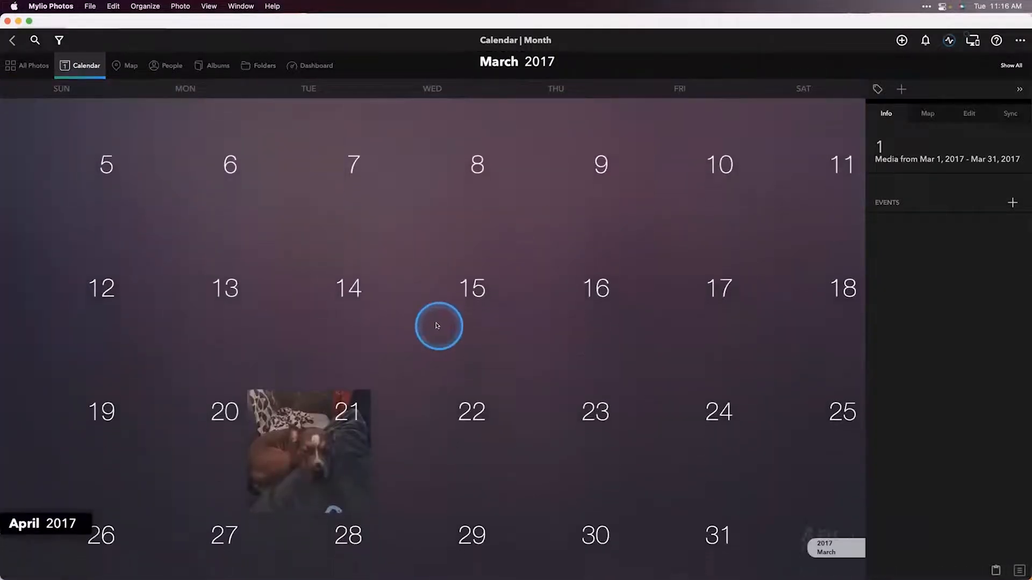
double_click(315, 416)
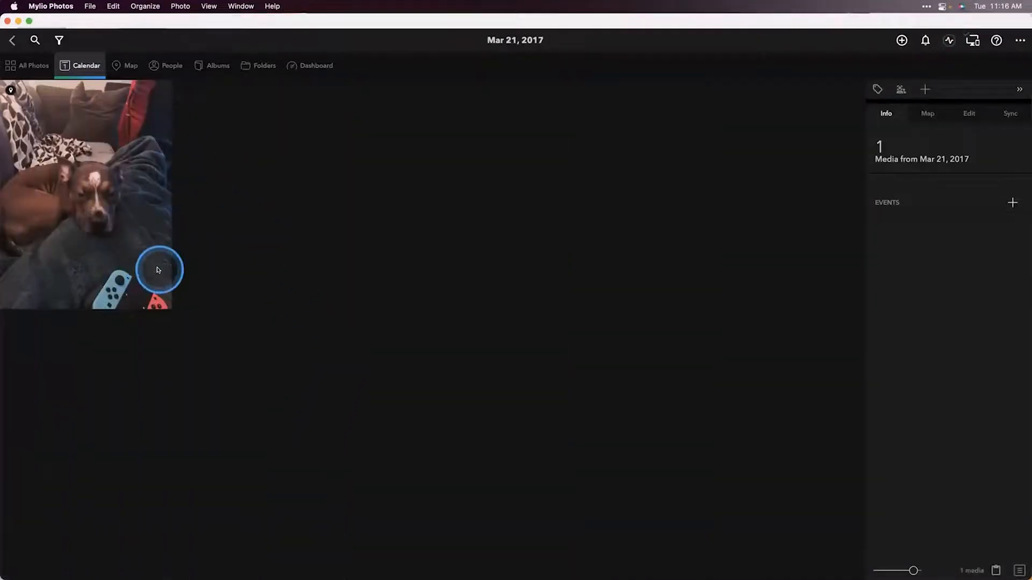
click(79, 65)
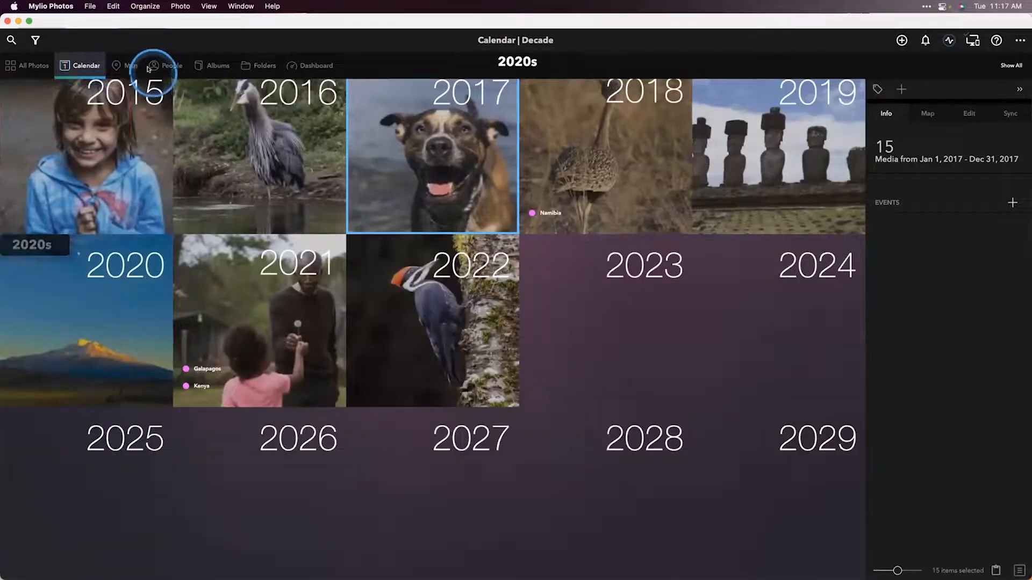
Step: Open the Map view, view the photos in the Seattle-area cluster, and return to the map
click(127, 65)
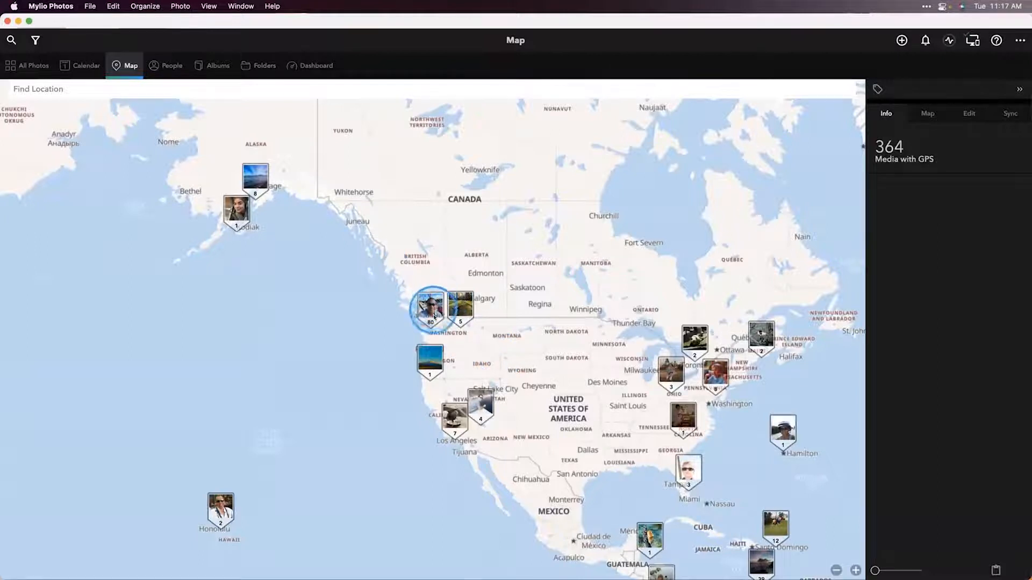
click(433, 313)
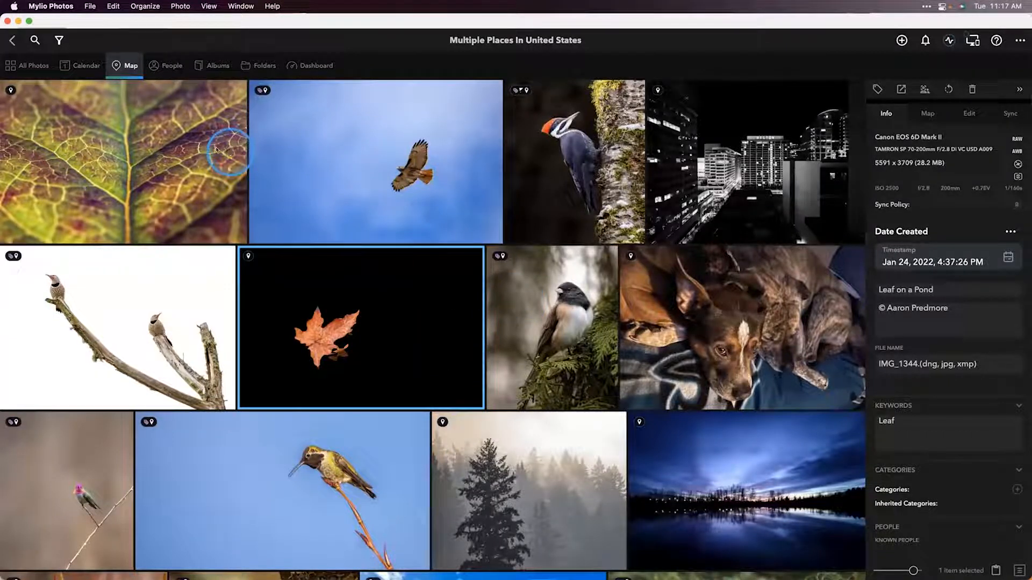
click(12, 41)
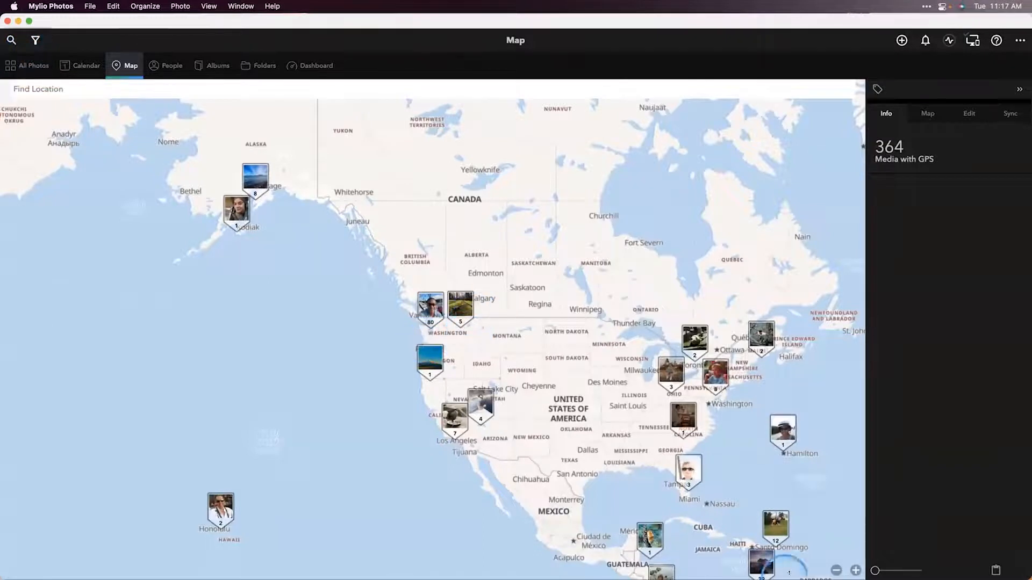
Step: Zoom the map in on the Seattle and western Washington area
drag(875, 571, 894, 570)
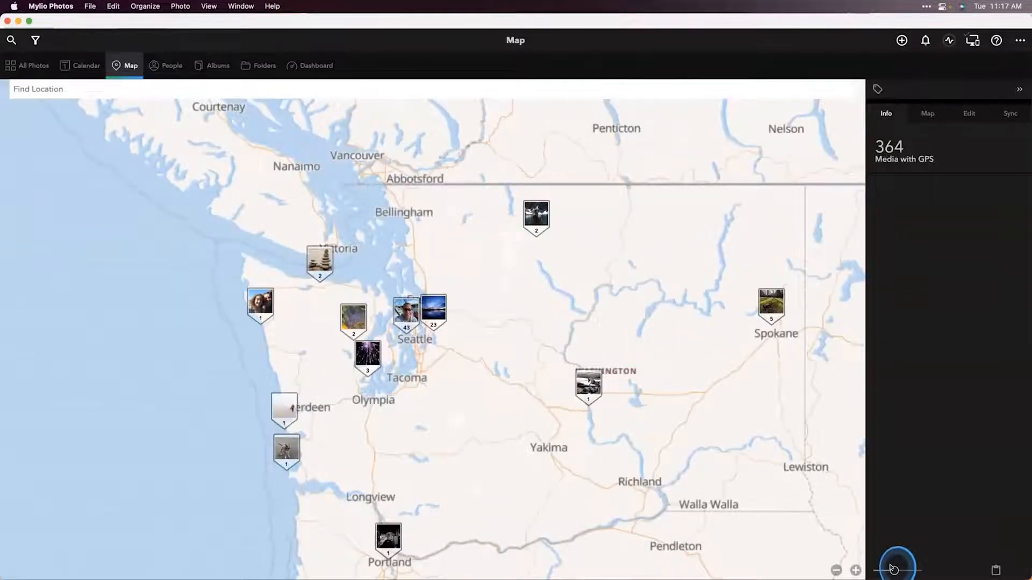
drag(893, 570, 897, 569)
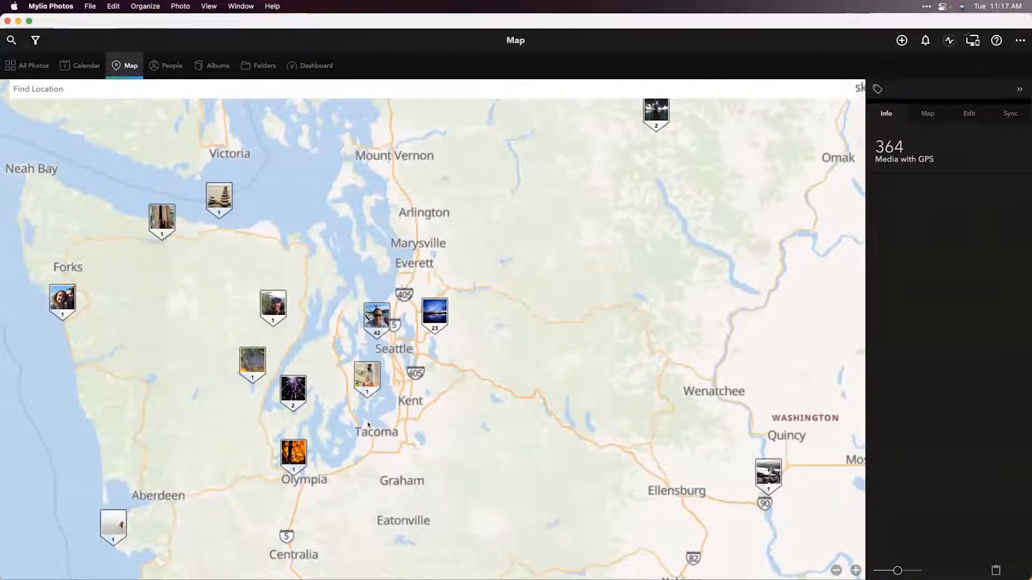
Step: Open the People view and the Untagged faces group
click(178, 67)
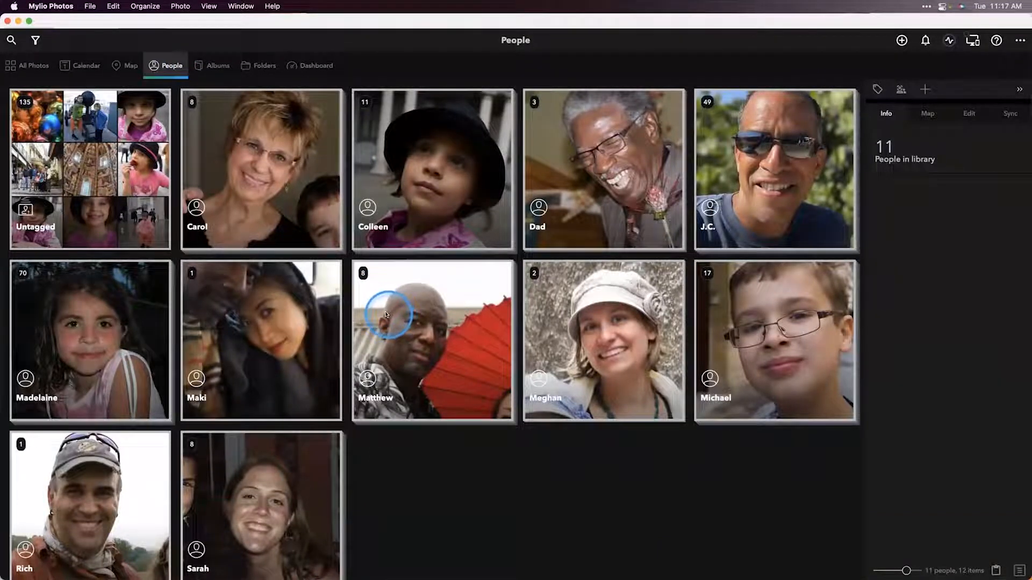
click(254, 211)
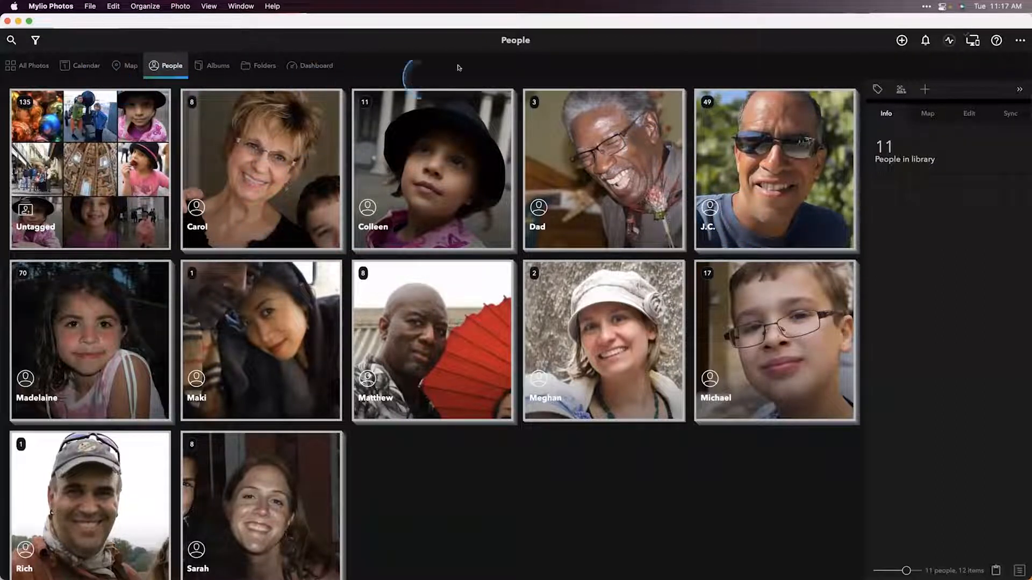
click(118, 186)
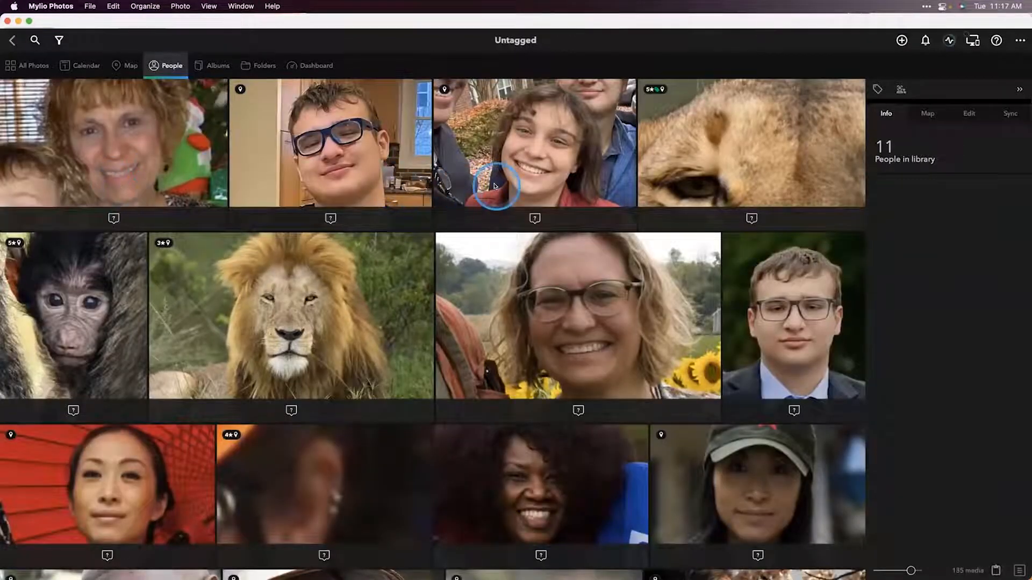
Step: Tag the face of the boy with glasses as Michael
click(324, 215)
text(mich)
click(283, 266)
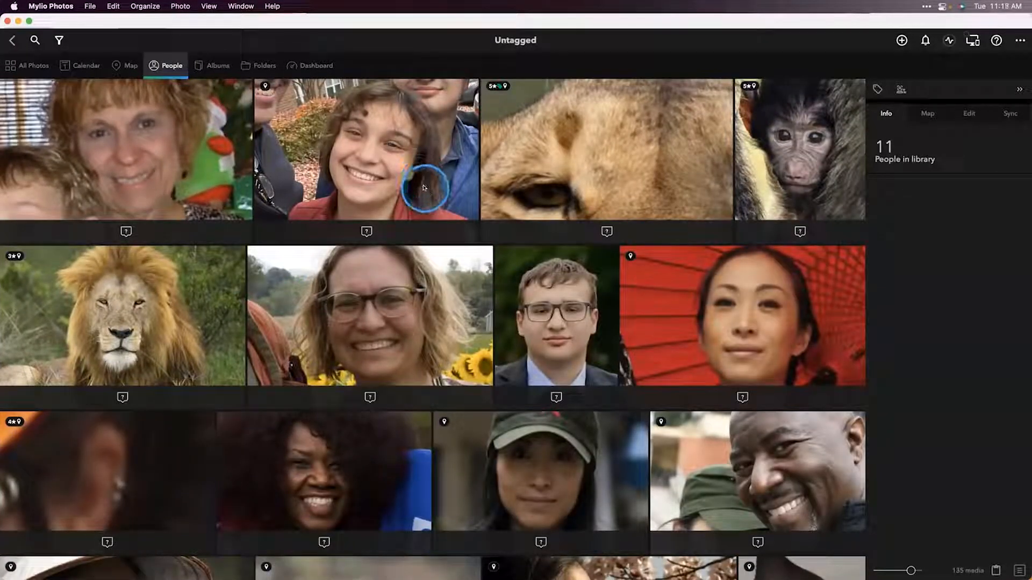
Step: Start face tagging, assign the little girl's faces to an existing person picked from the name suggestions, and exit tagging
click(901, 90)
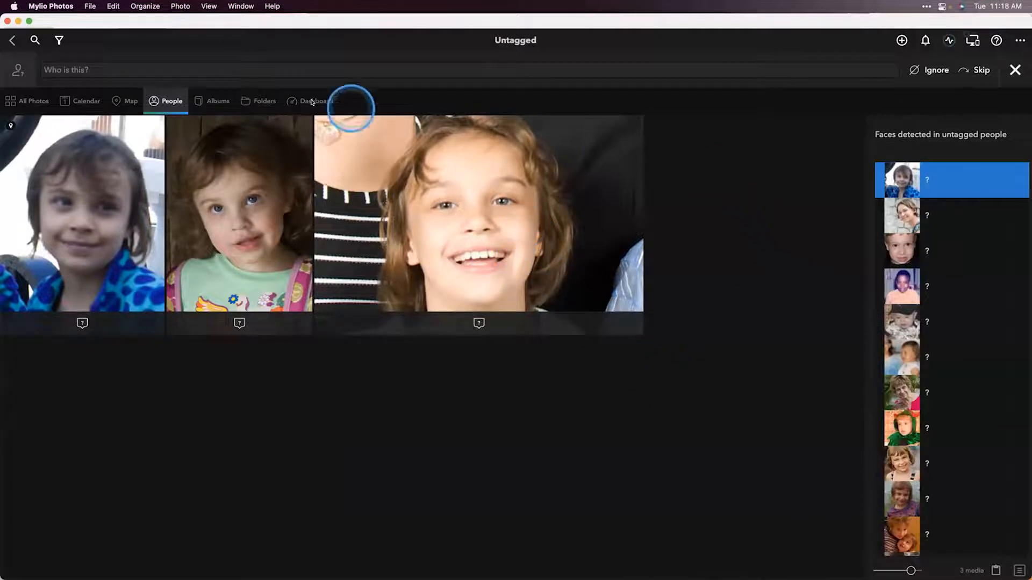
click(279, 69)
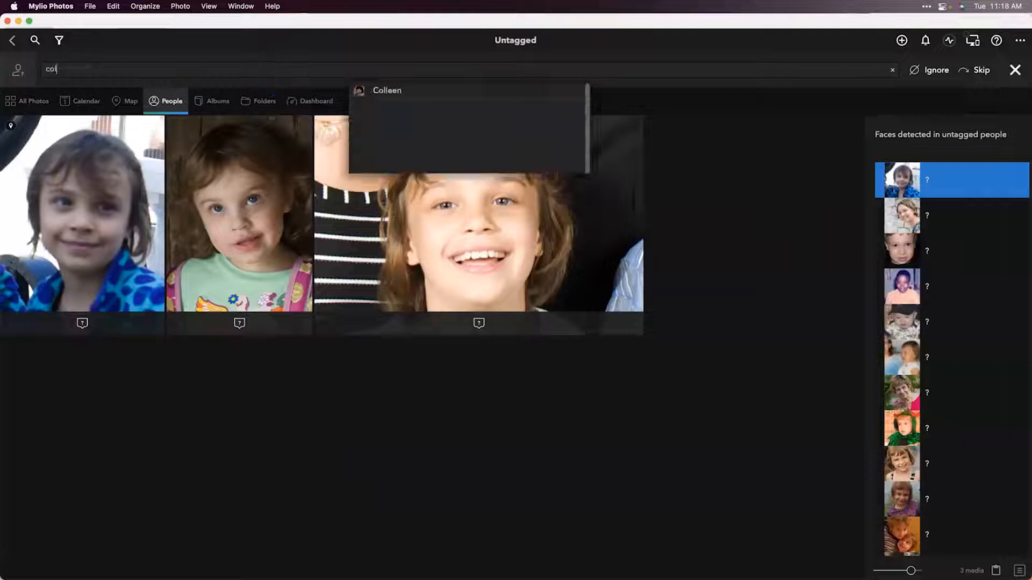
click(400, 87)
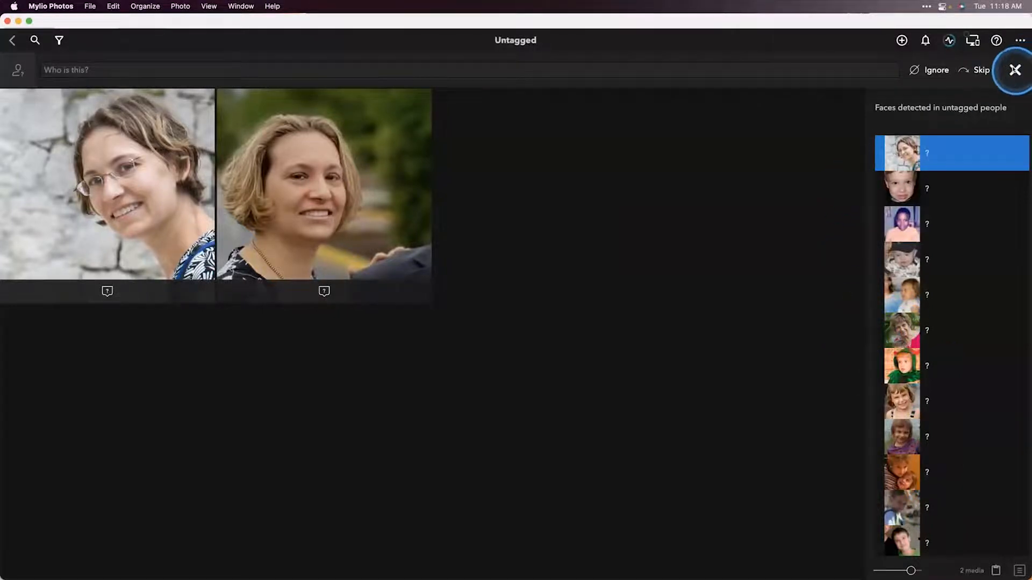
click(1015, 69)
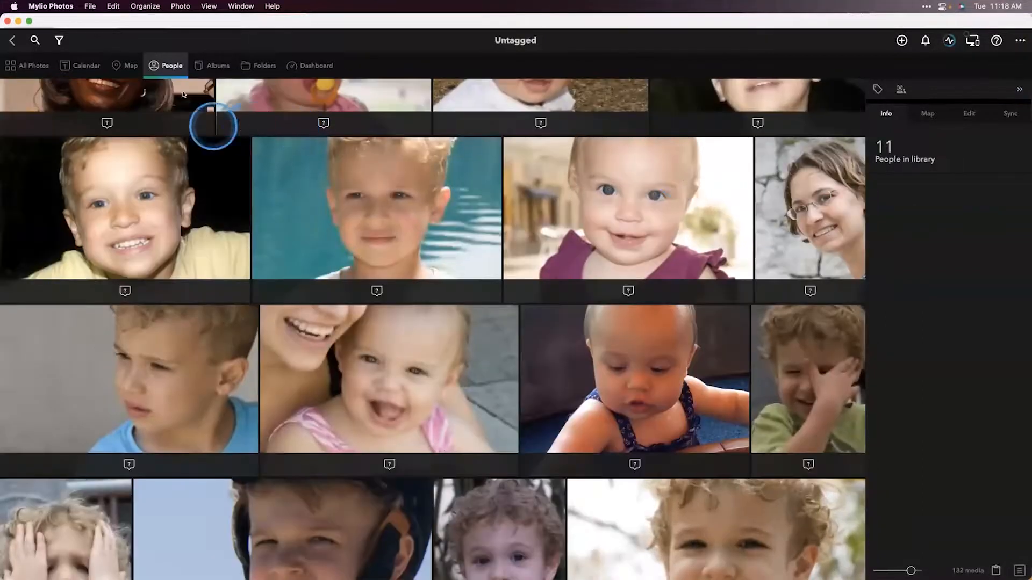
Step: Open the Albums view and browse the Landscapes and Birds albums, returning to the album list each time
click(216, 65)
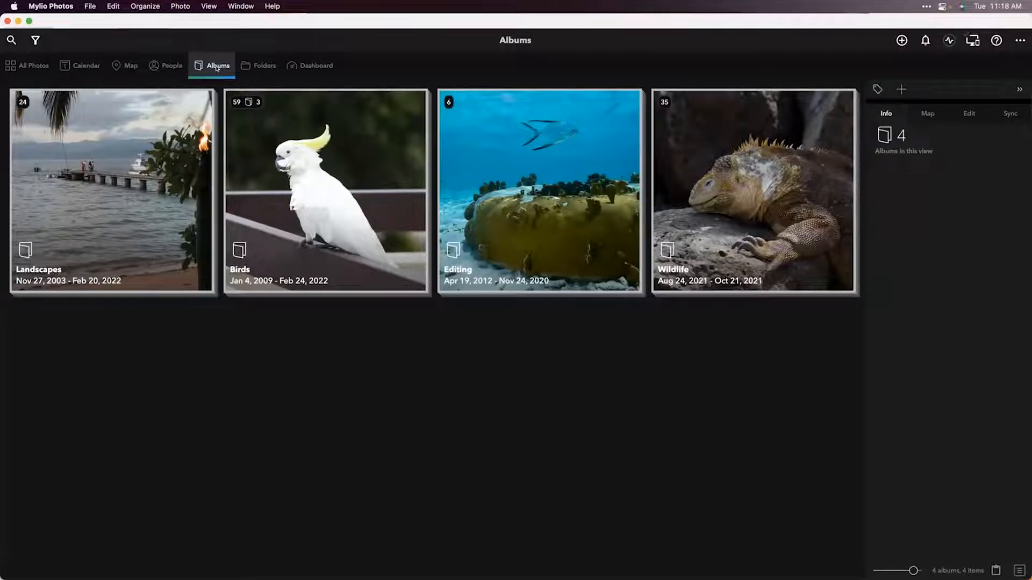
click(46, 220)
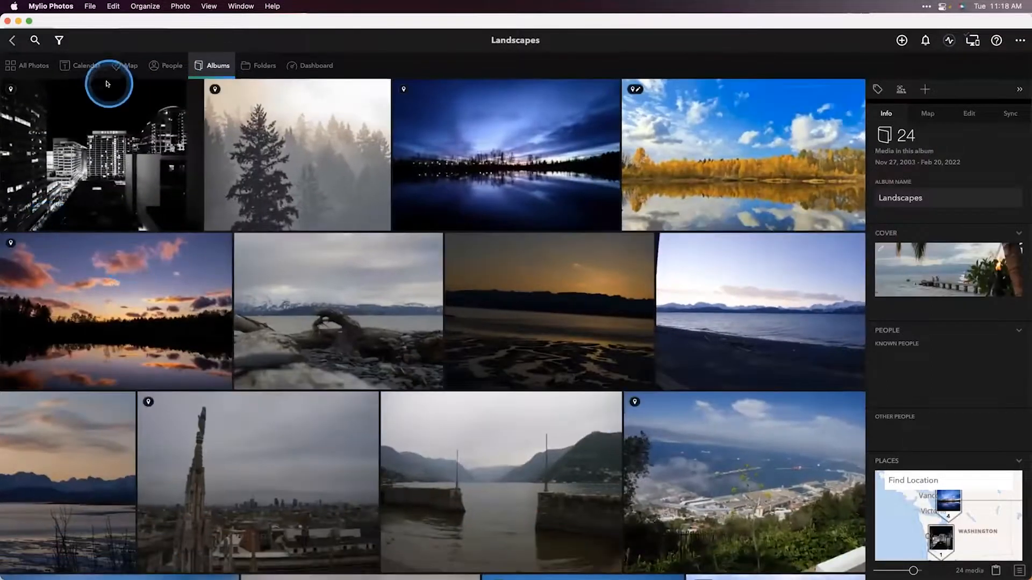
click(11, 42)
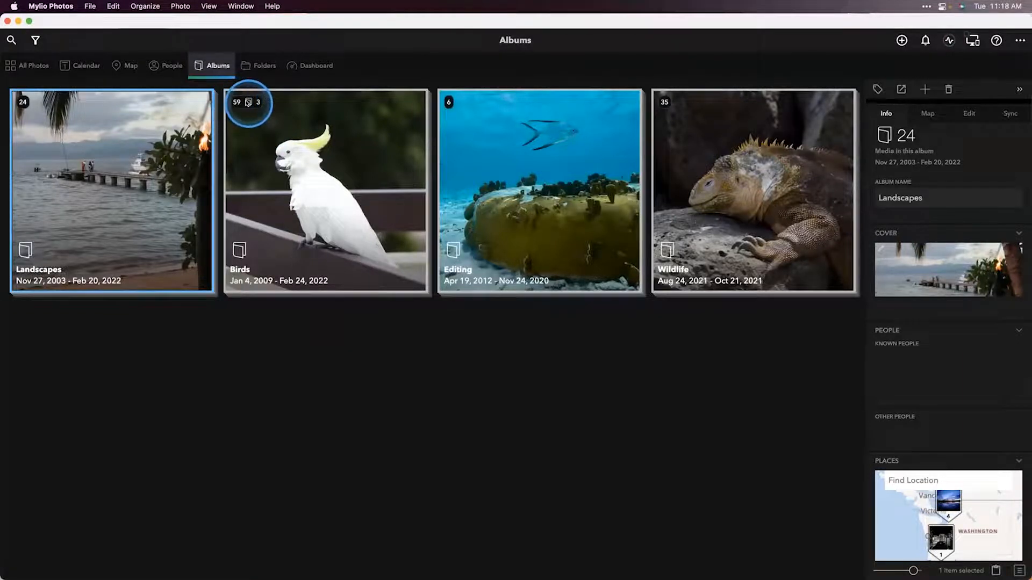
double_click(296, 162)
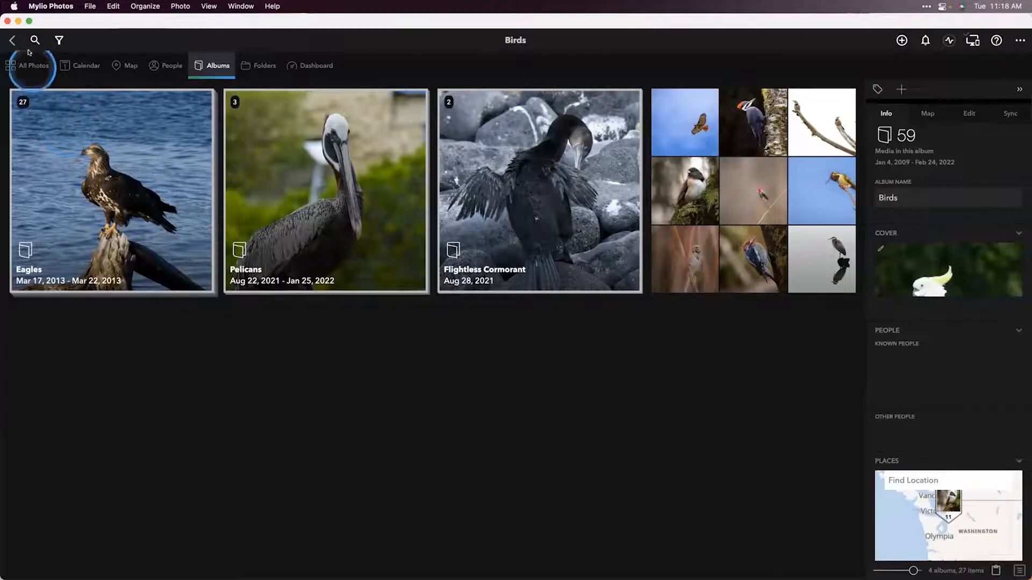
click(12, 40)
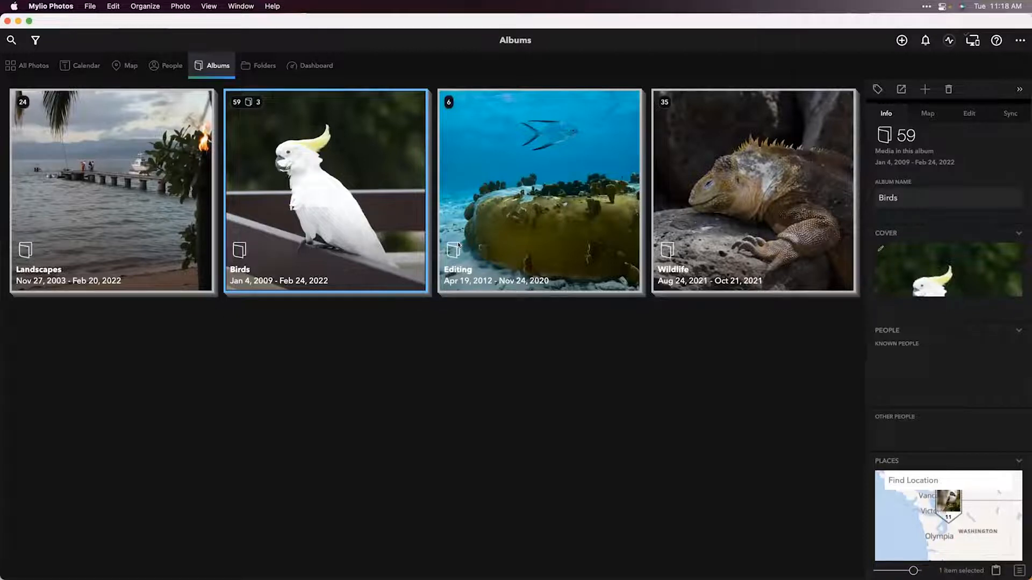
Step: Open the Folders view and open the Sample Library folder
click(260, 66)
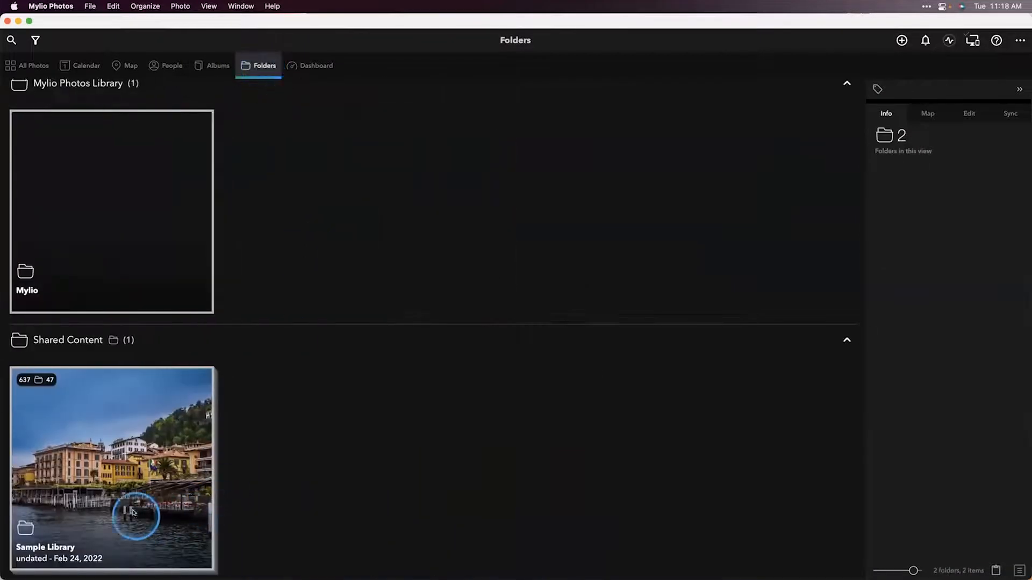
click(134, 502)
double_click(134, 501)
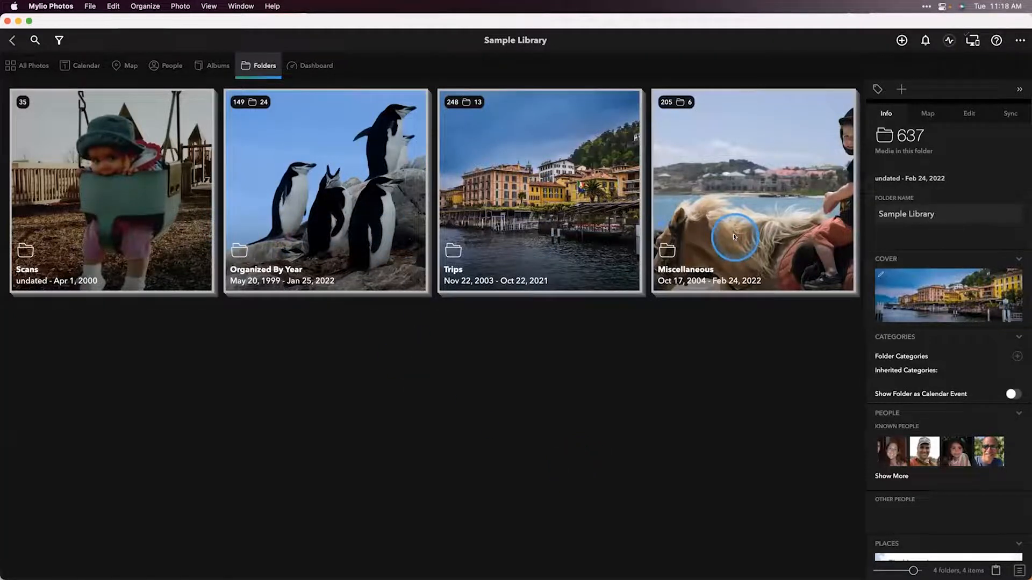
Step: Open the Dashboard and view the Devices section and the NewHD drive's details
click(314, 67)
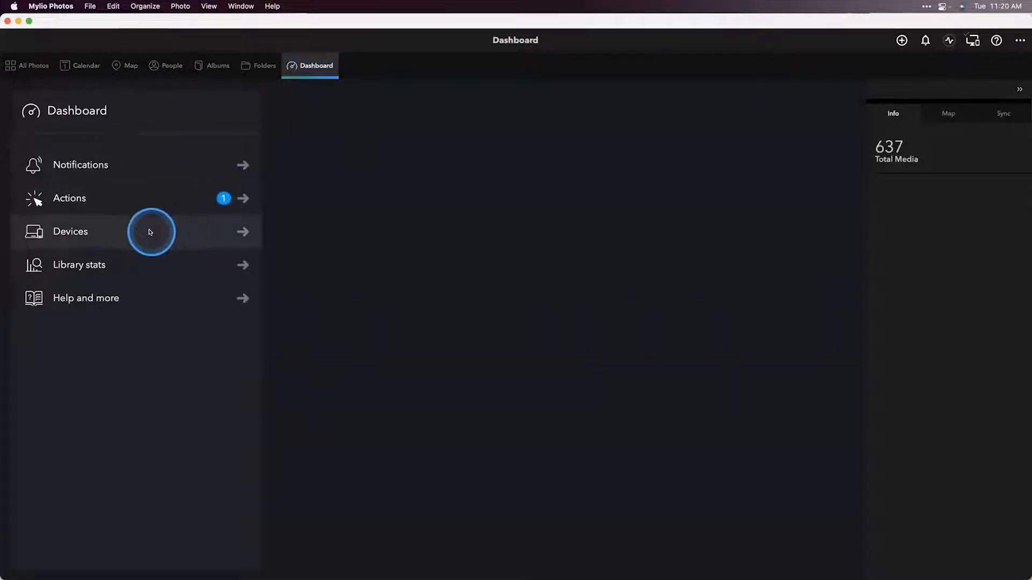
click(117, 235)
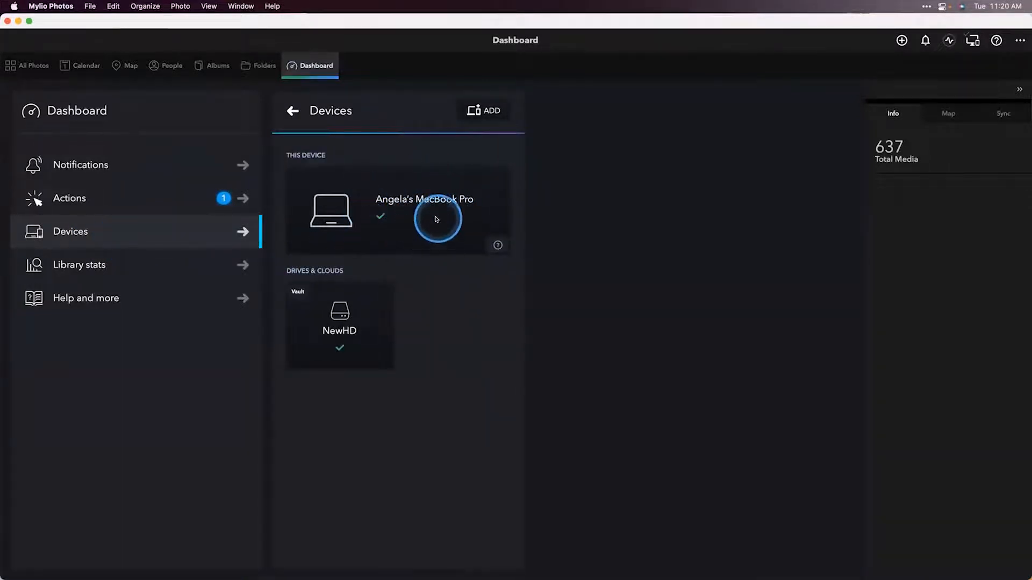
click(349, 333)
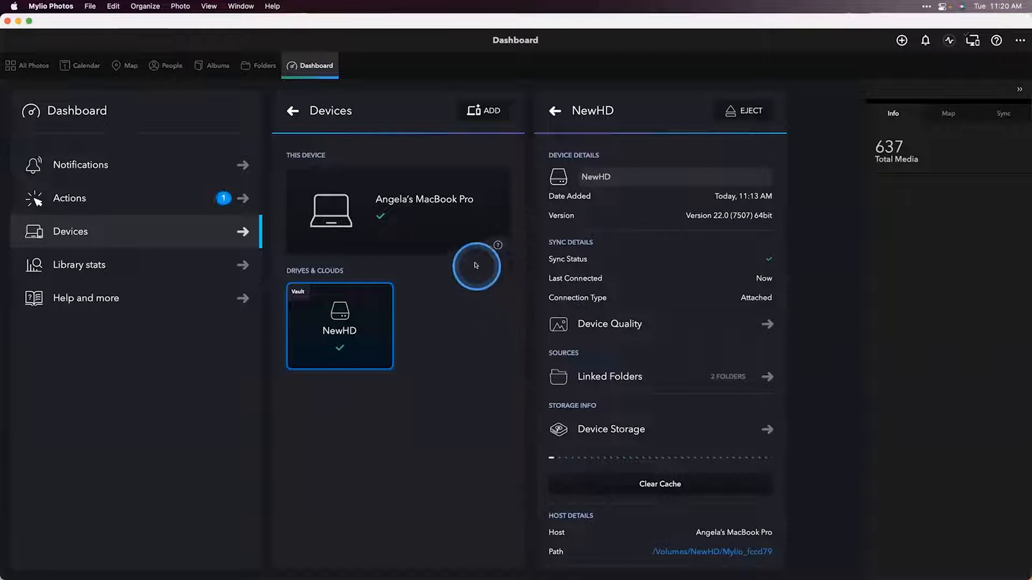
Step: Open the Actions section of the Dashboard and preview the add media dialog before closing it
click(136, 203)
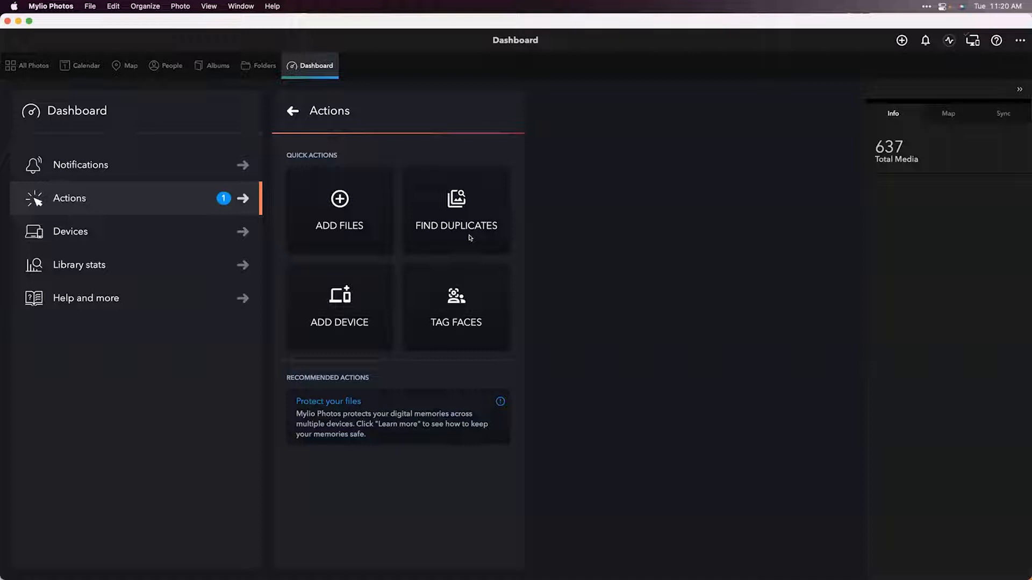
drag(470, 237, 455, 214)
click(902, 40)
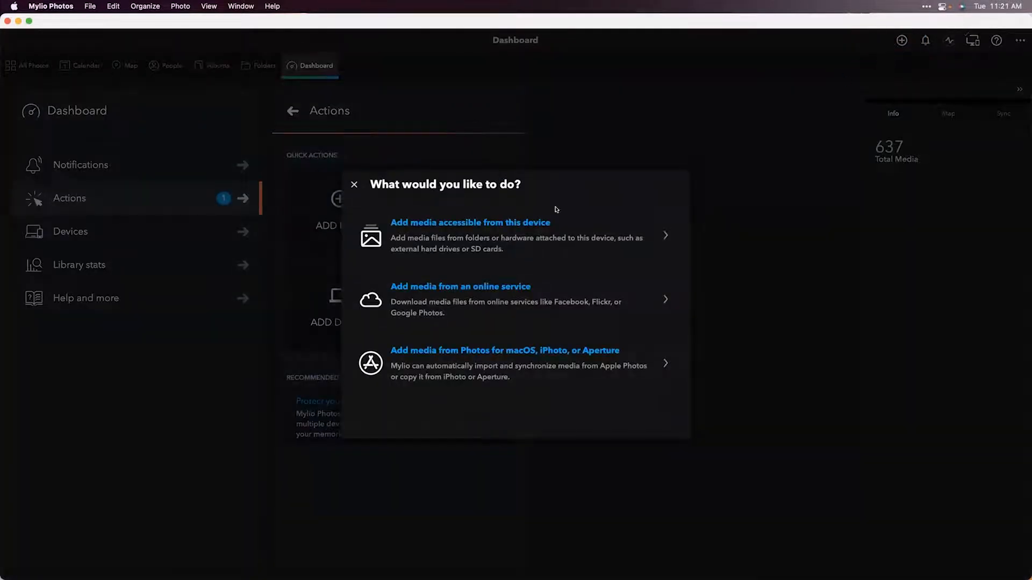
click(354, 184)
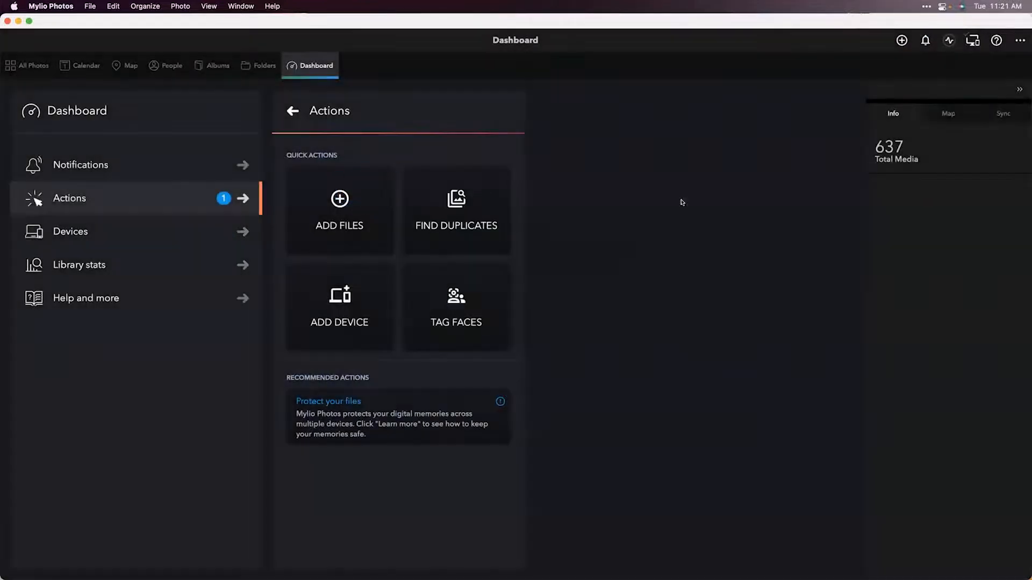
Step: Open the More menu on the Dashboard and switch to the All Photos view
click(1018, 41)
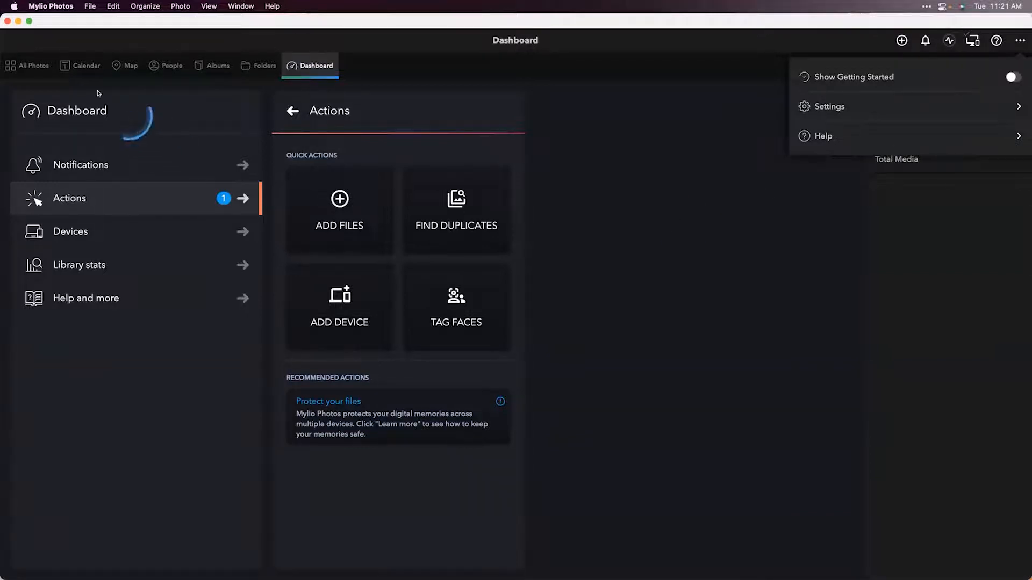
click(40, 69)
click(36, 66)
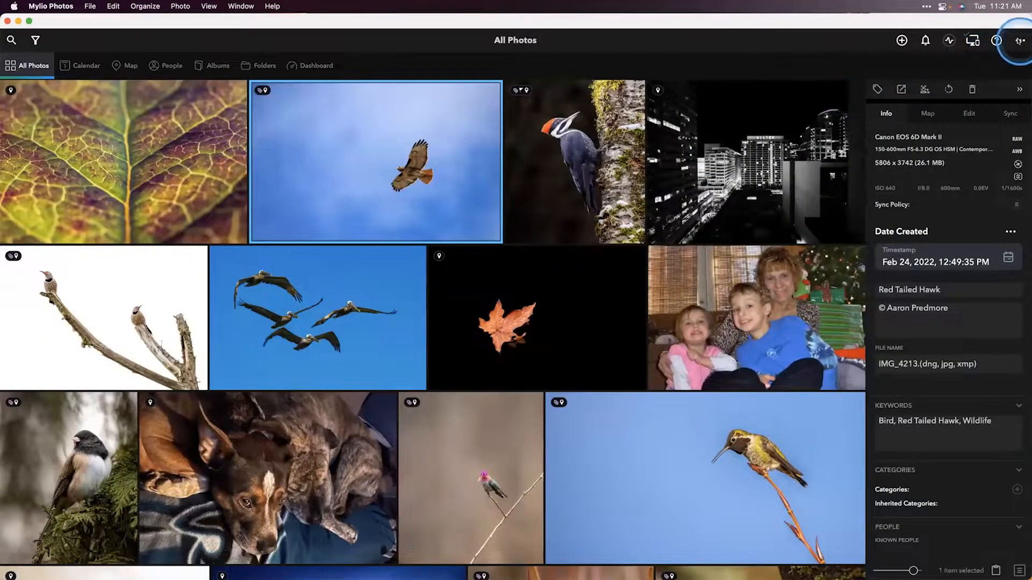
Step: Examine the More menu options and the Help menu in All Photos
click(1019, 41)
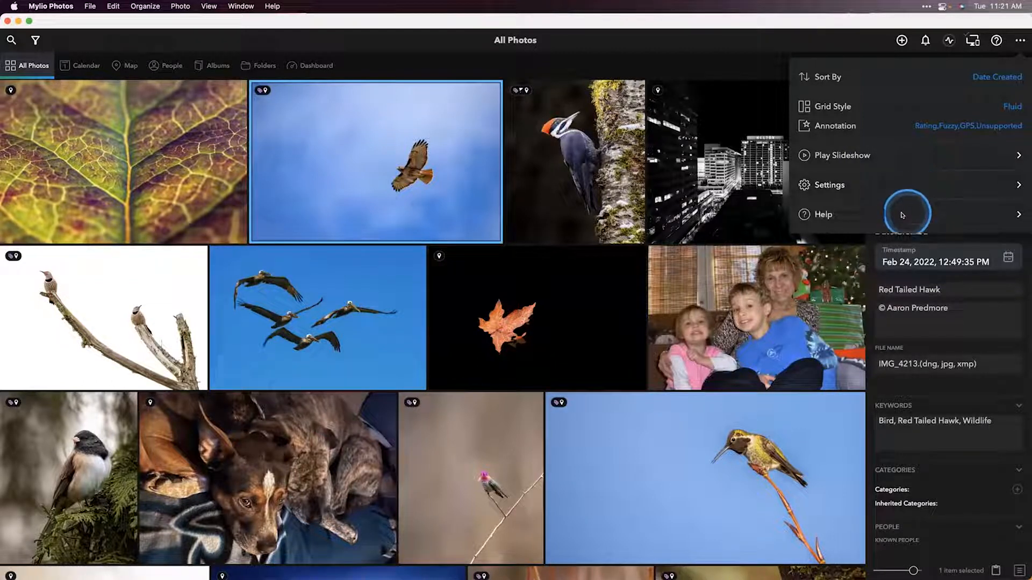
click(996, 40)
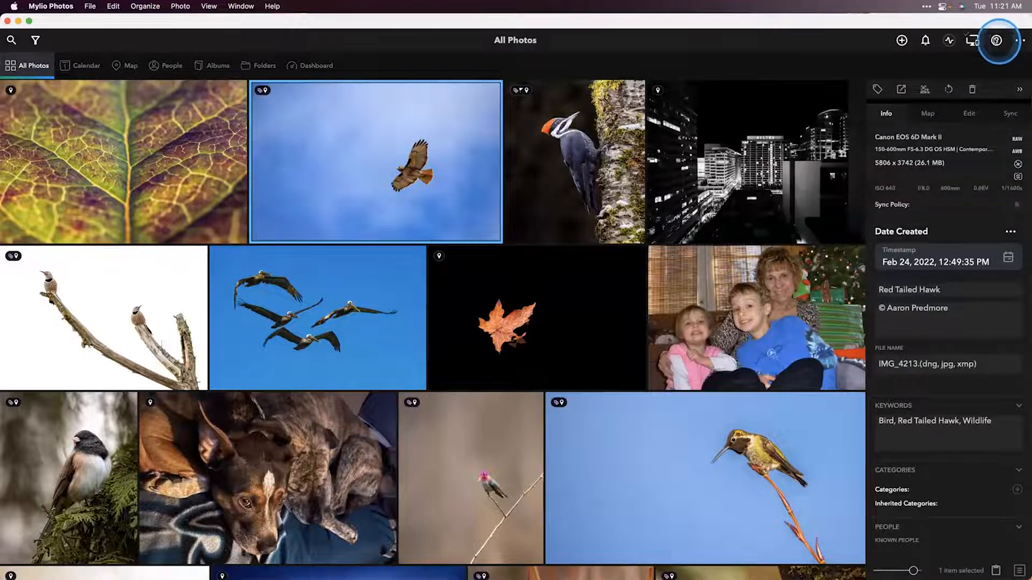
click(264, 6)
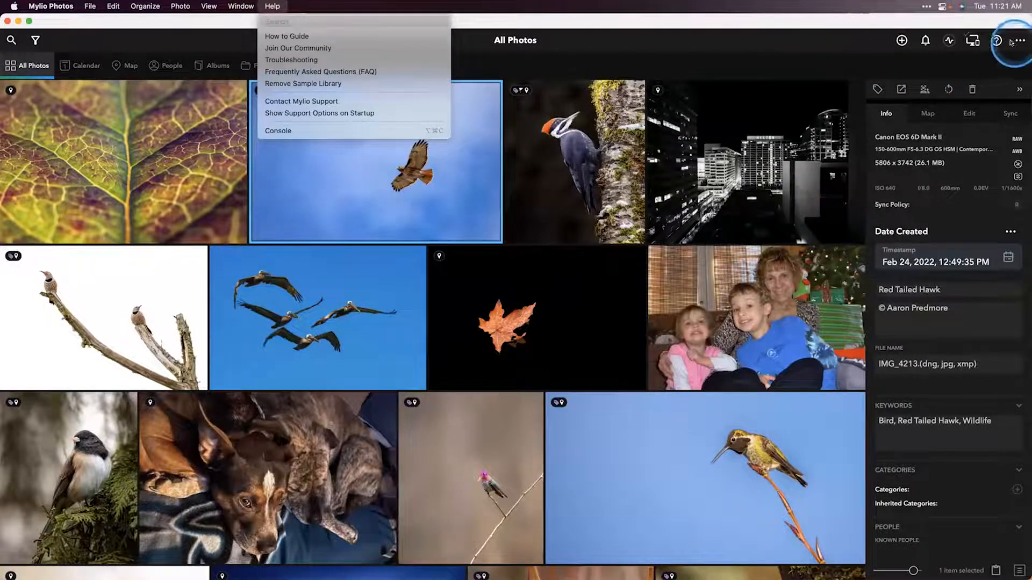
click(1003, 54)
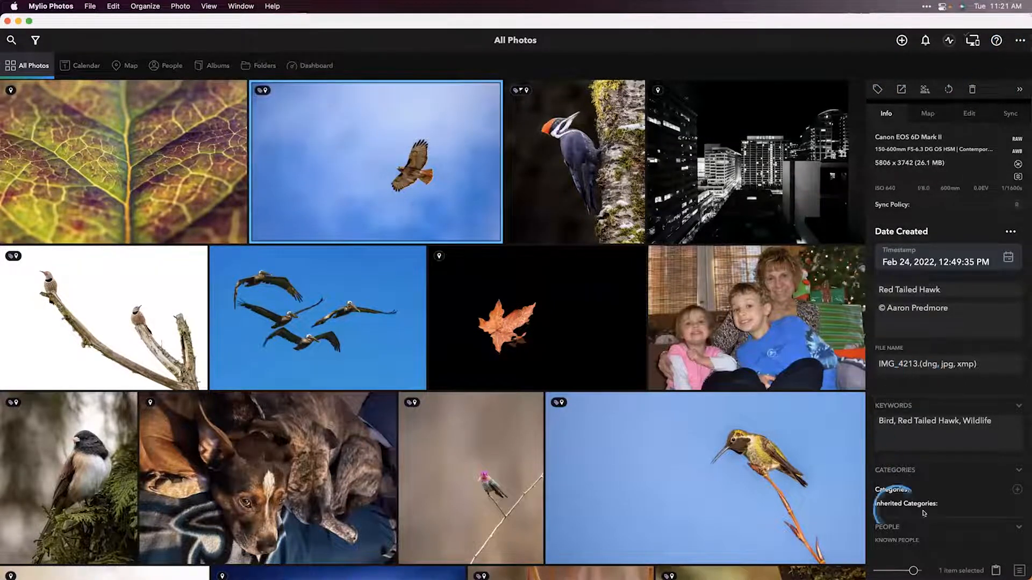
Step: Examine the photo action menu for the selected hawk photo and for the leaf photo
click(1019, 572)
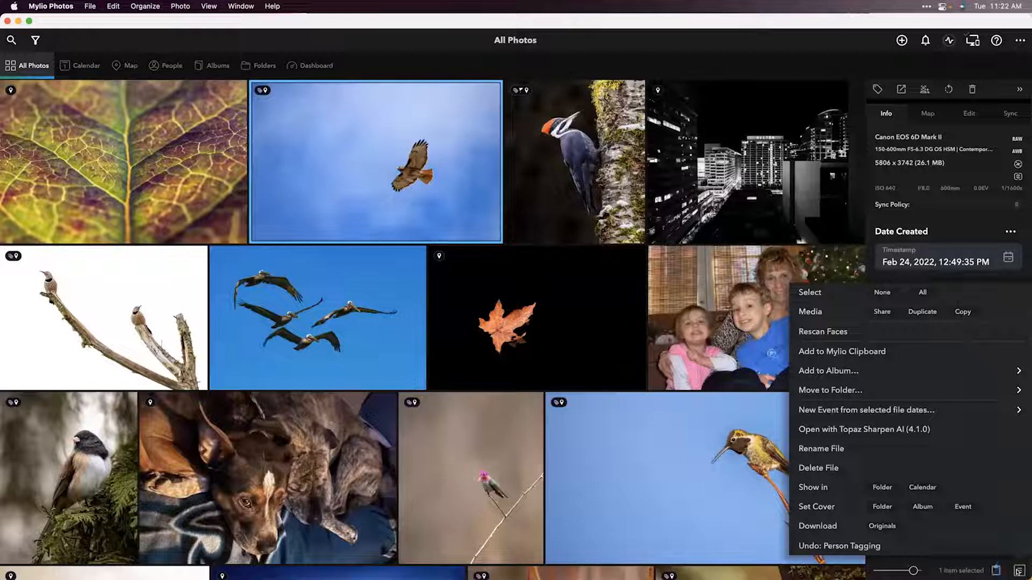
click(564, 313)
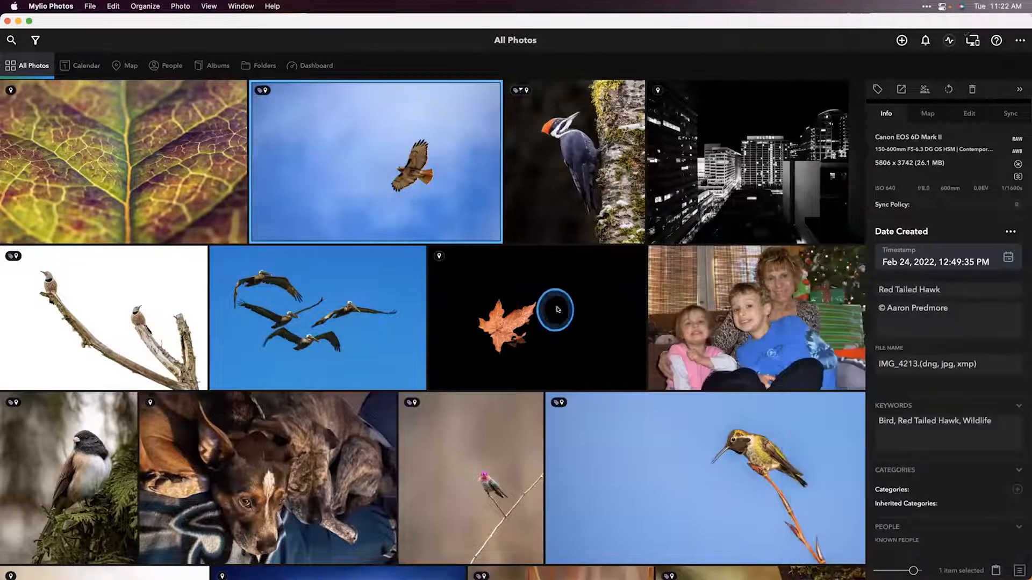
right_click(552, 312)
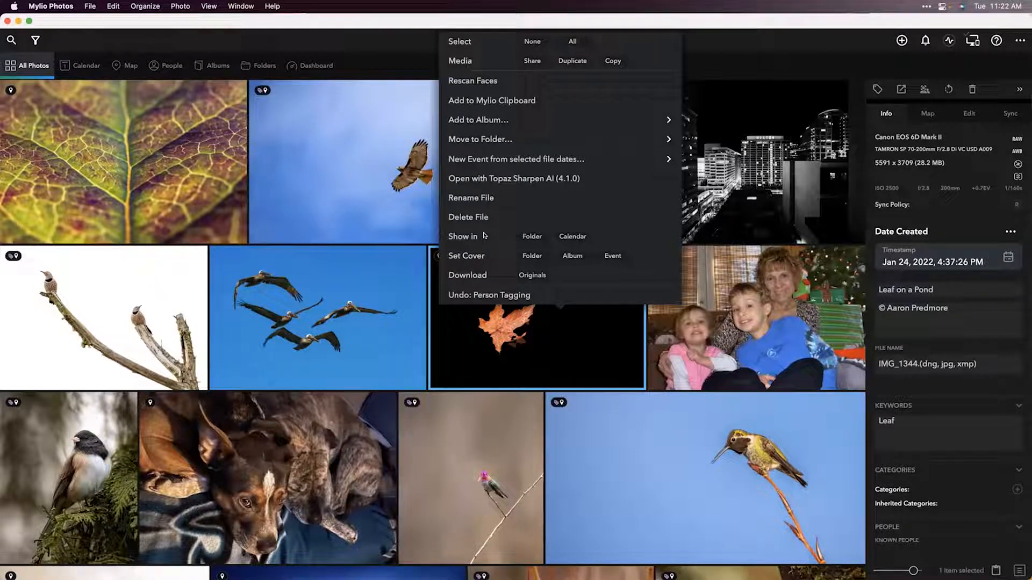
click(386, 291)
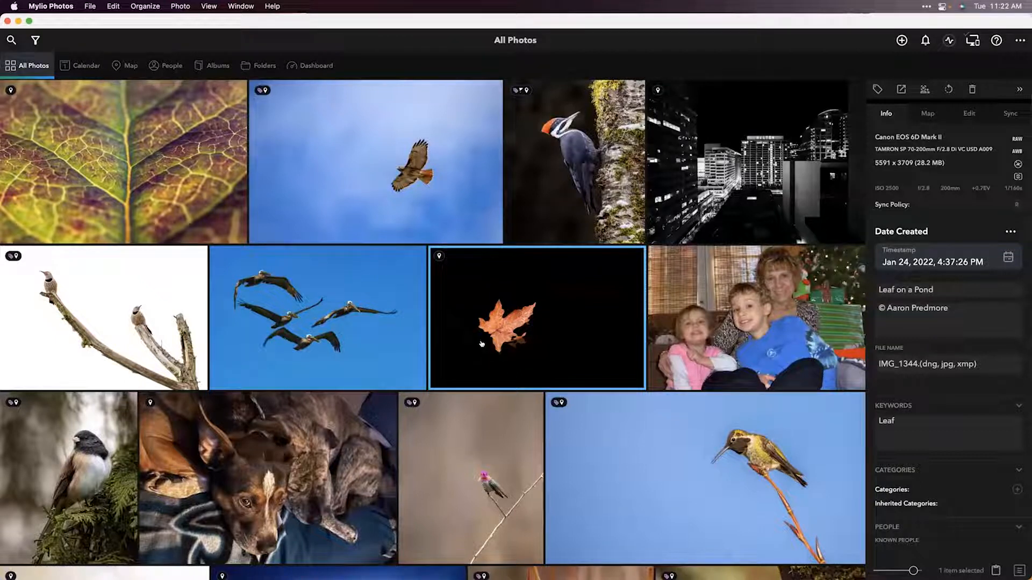
click(484, 344)
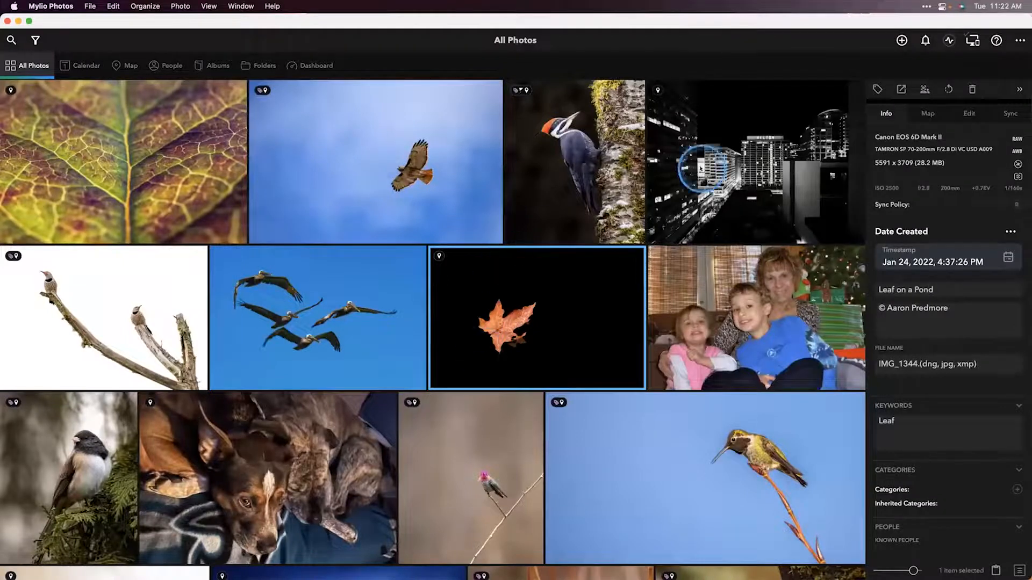
Step: Link the My Amazing Photos folder on the MyPhotos drive into the library, leaving the files where they are
click(897, 42)
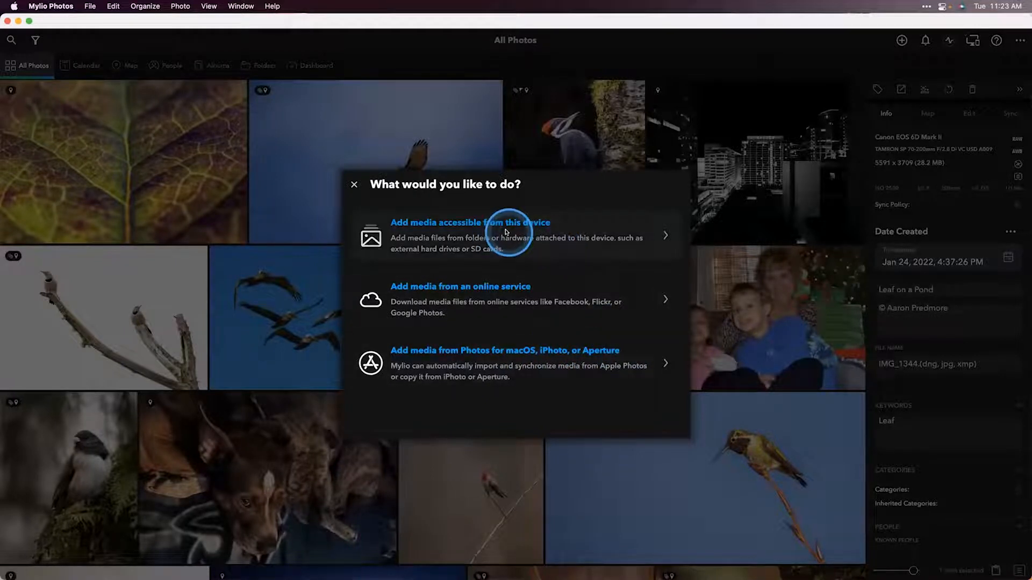
click(529, 234)
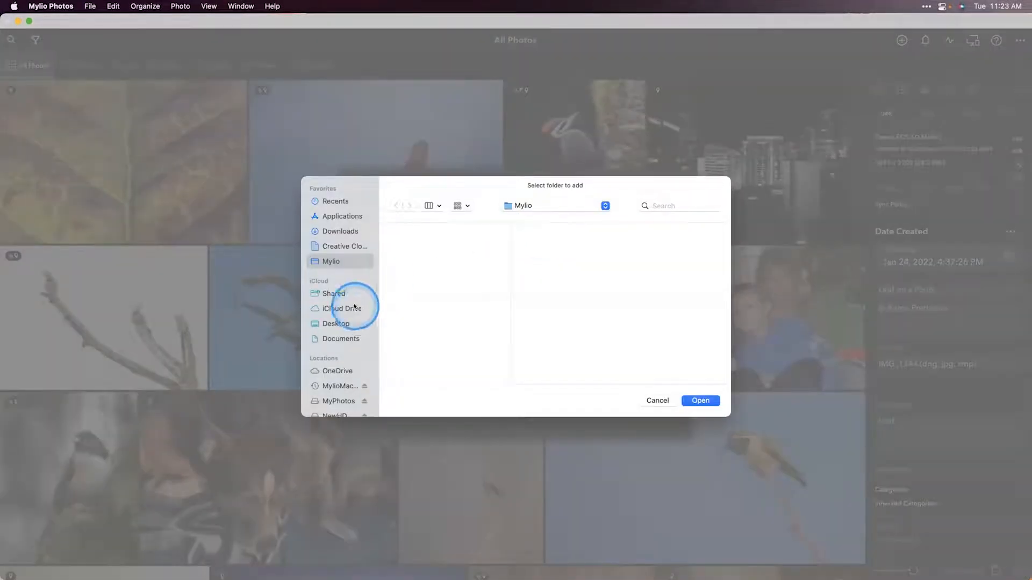
scroll(354, 307, down, 3)
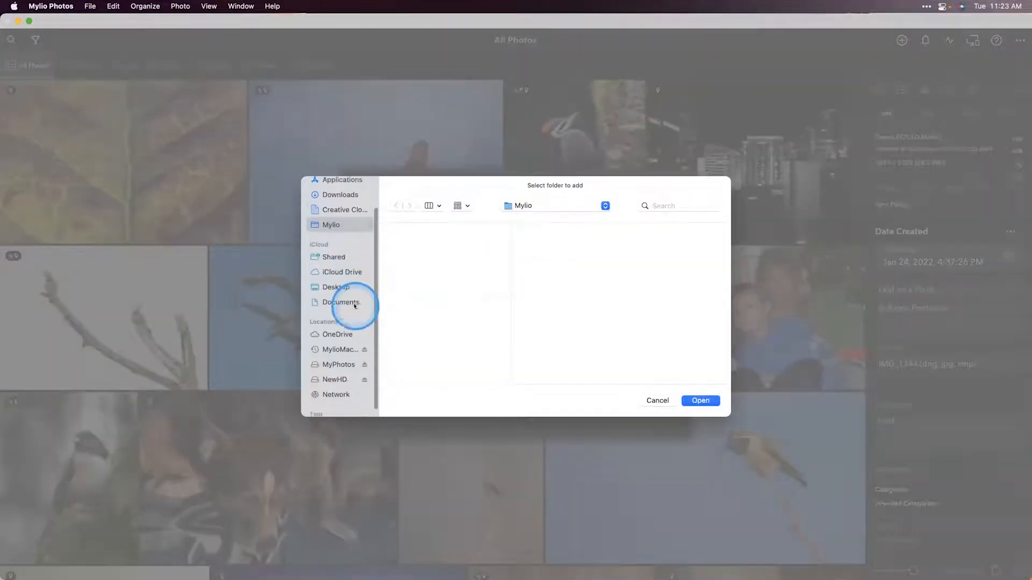
click(332, 359)
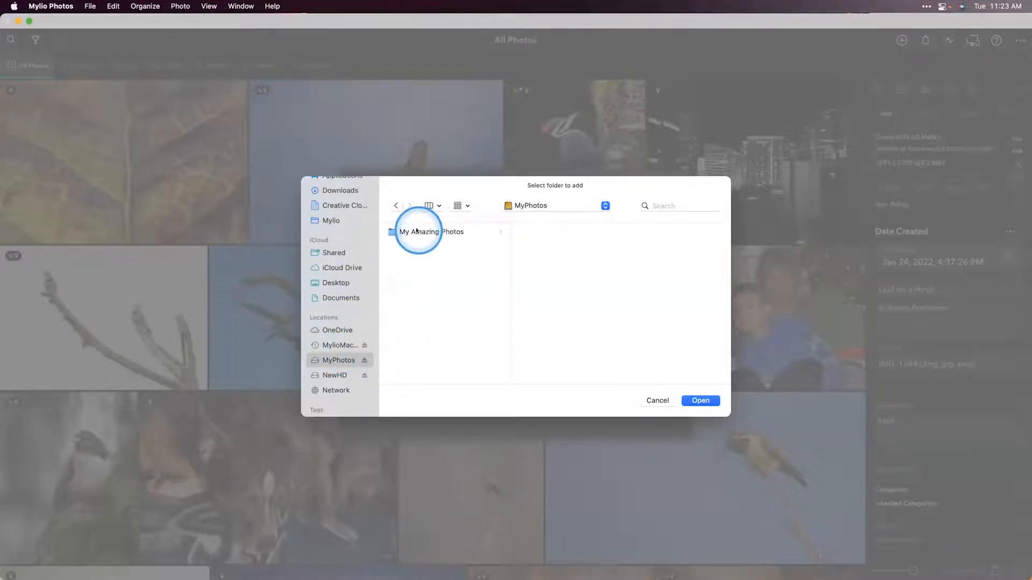
click(417, 230)
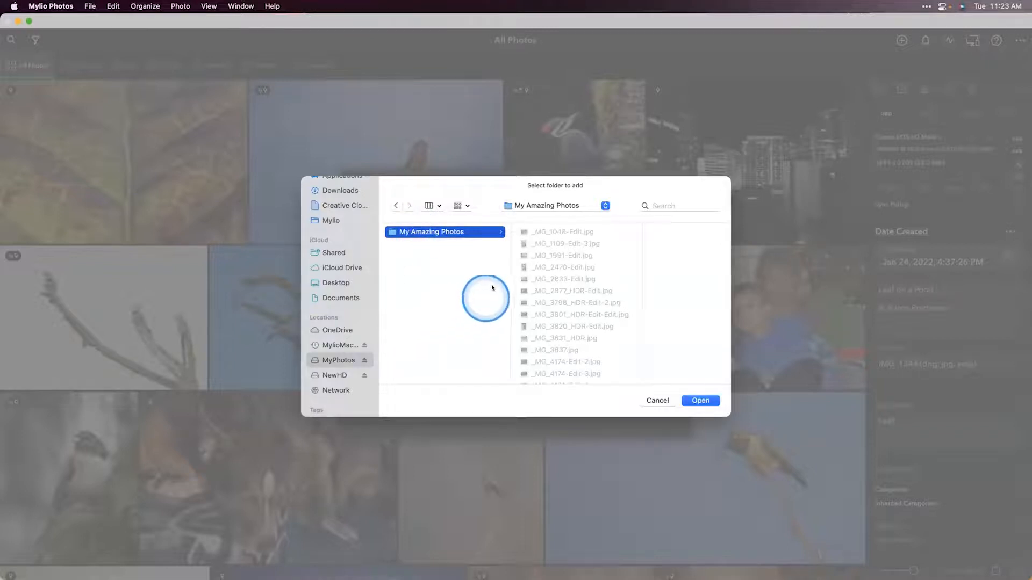
click(694, 402)
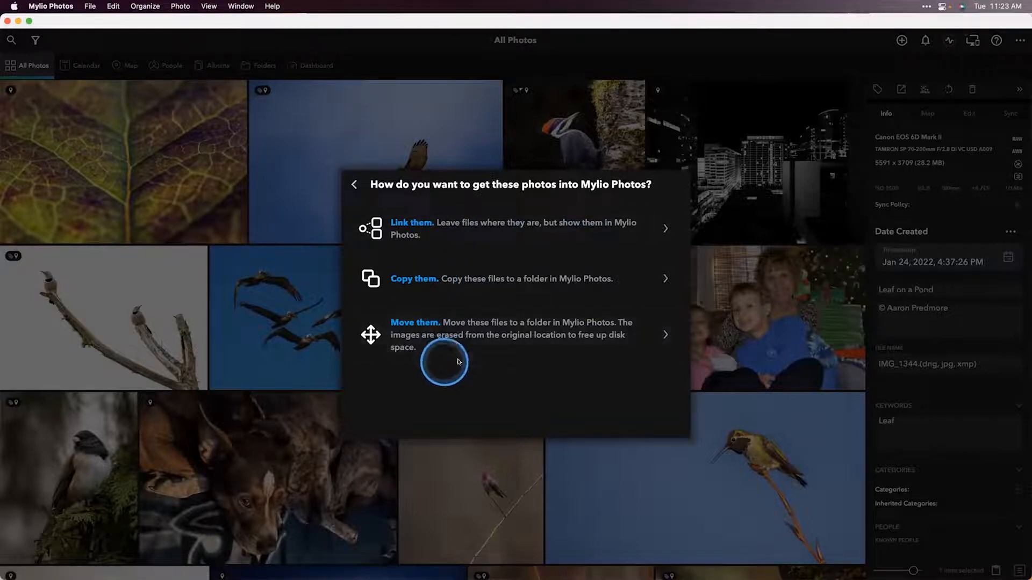
click(513, 228)
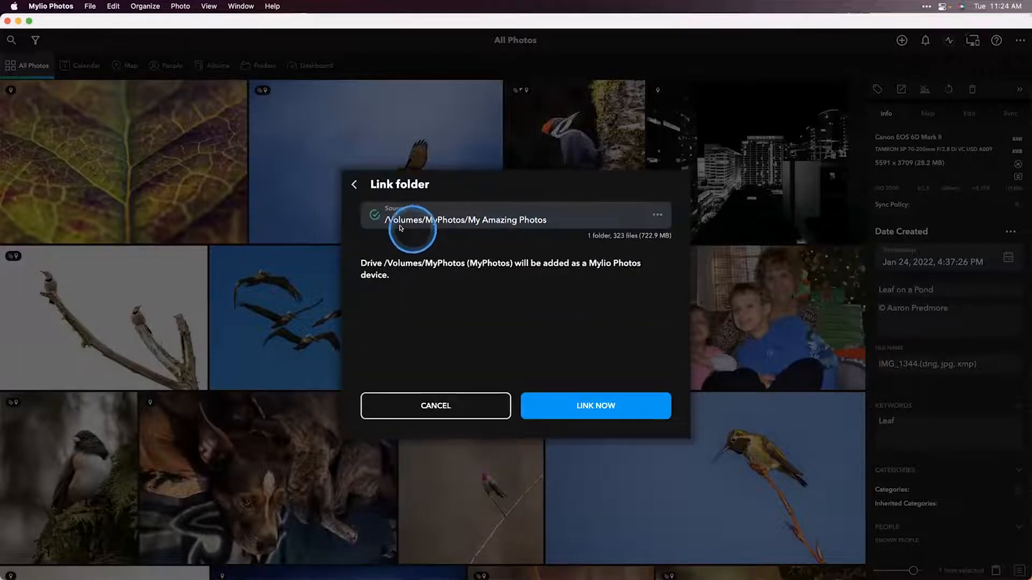
click(610, 406)
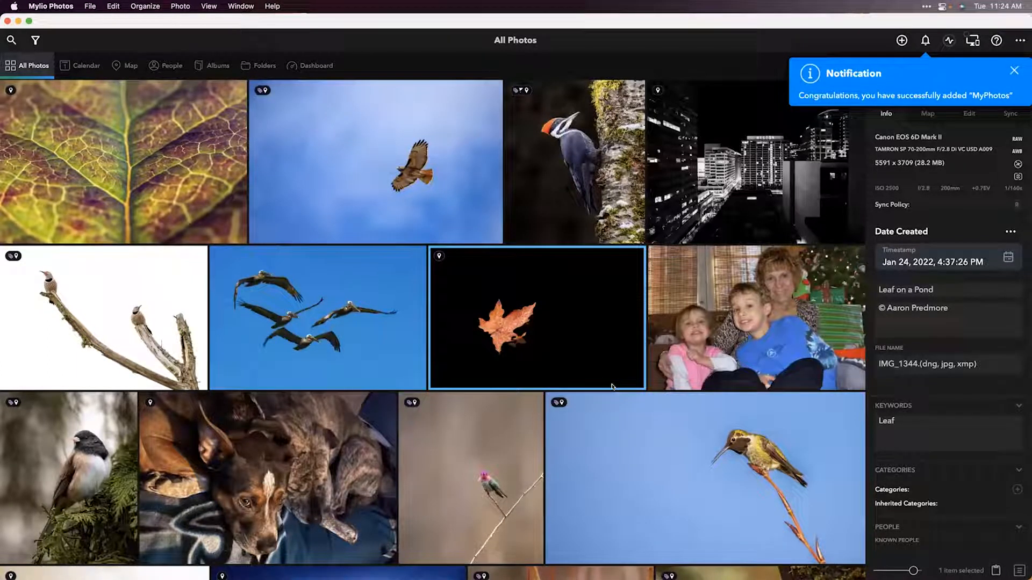
Step: Open the My Amazing Photos folder from the Folders view
click(289, 77)
click(263, 65)
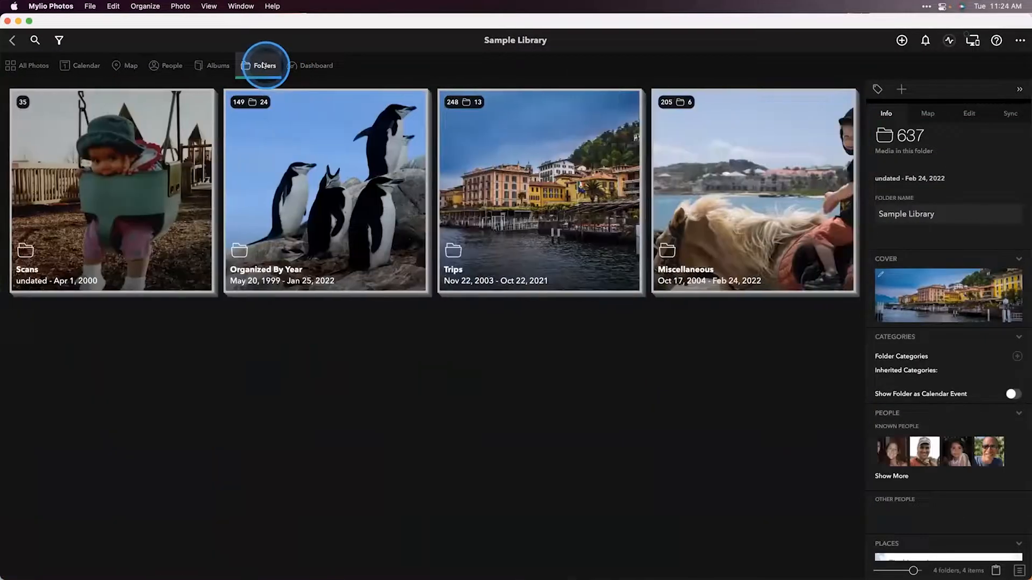
click(263, 66)
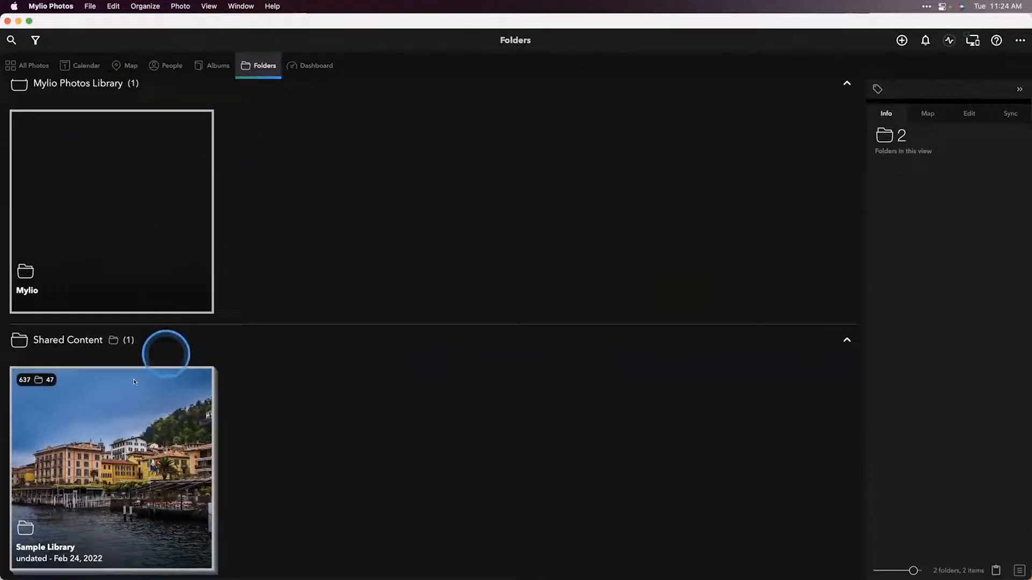
scroll(134, 382, down, 1)
scroll(134, 381, up, 3)
scroll(134, 381, down, 10)
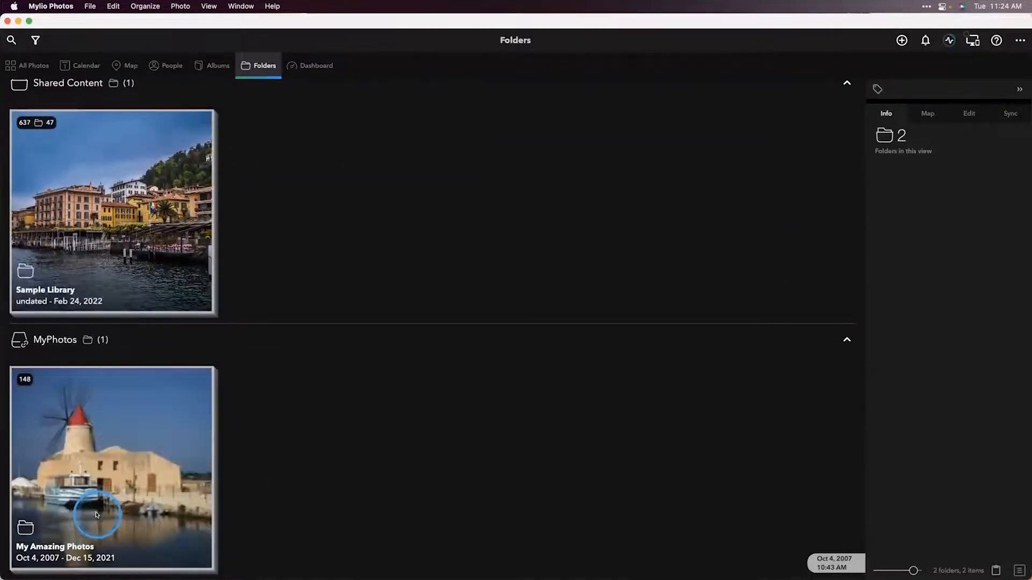
double_click(141, 477)
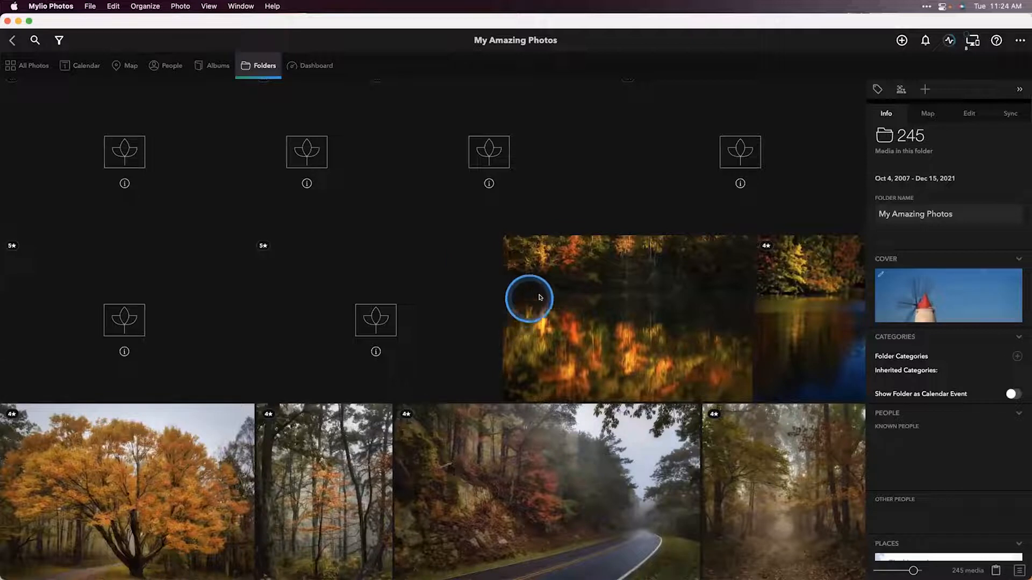
Step: Open the Fall Color Reflections photo and examine its info panel details
double_click(609, 313)
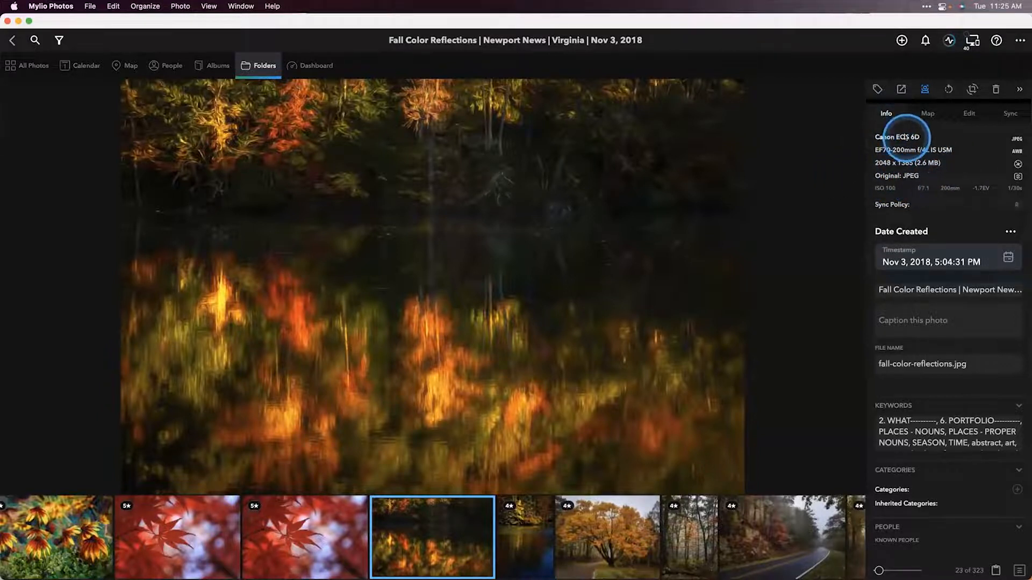
click(1018, 89)
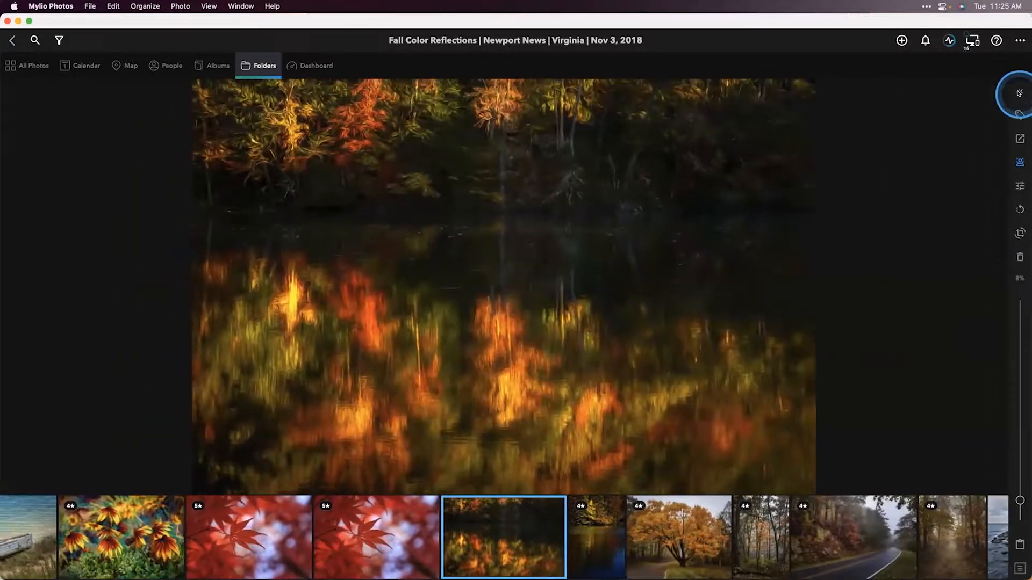
click(1018, 93)
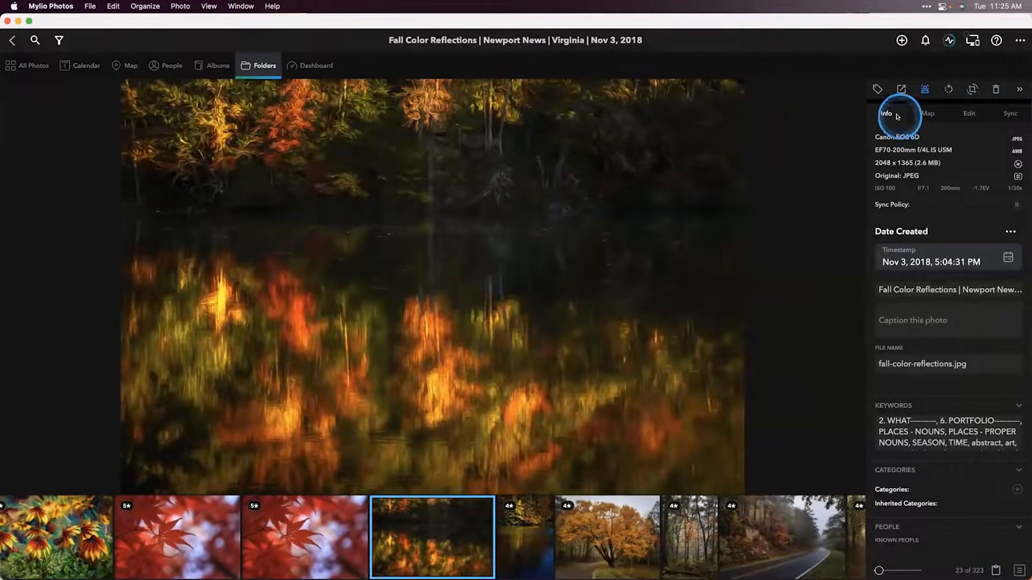
scroll(917, 237, down, 2)
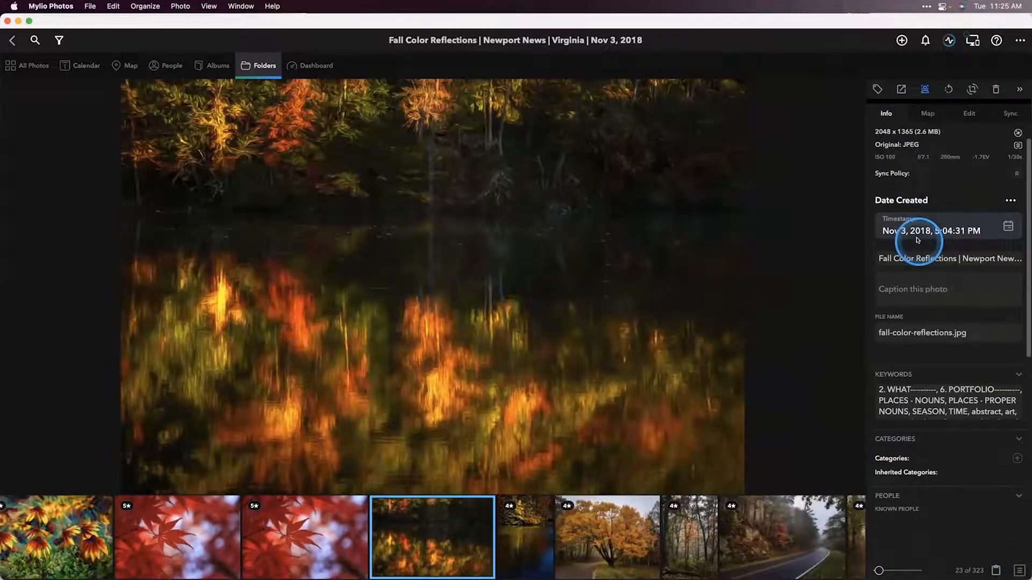
scroll(917, 237, down, 2)
scroll(912, 251, up, 3)
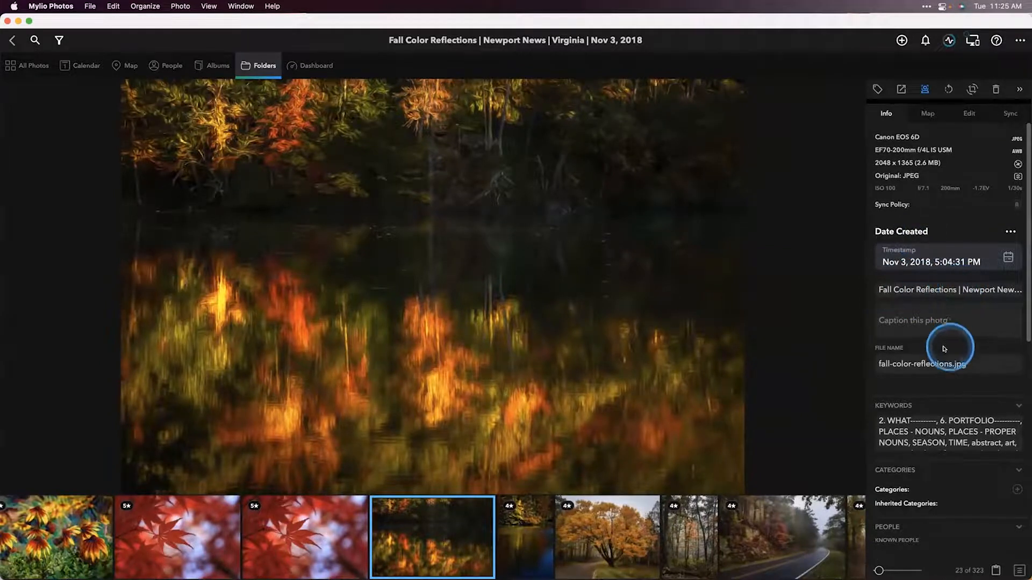
scroll(906, 420, down, 2)
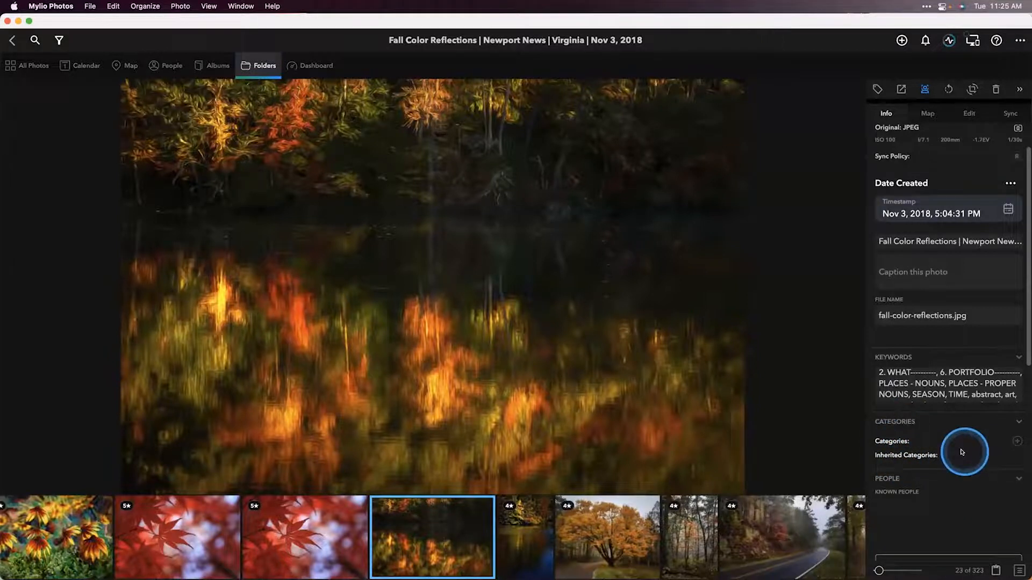
scroll(964, 453, down, 1)
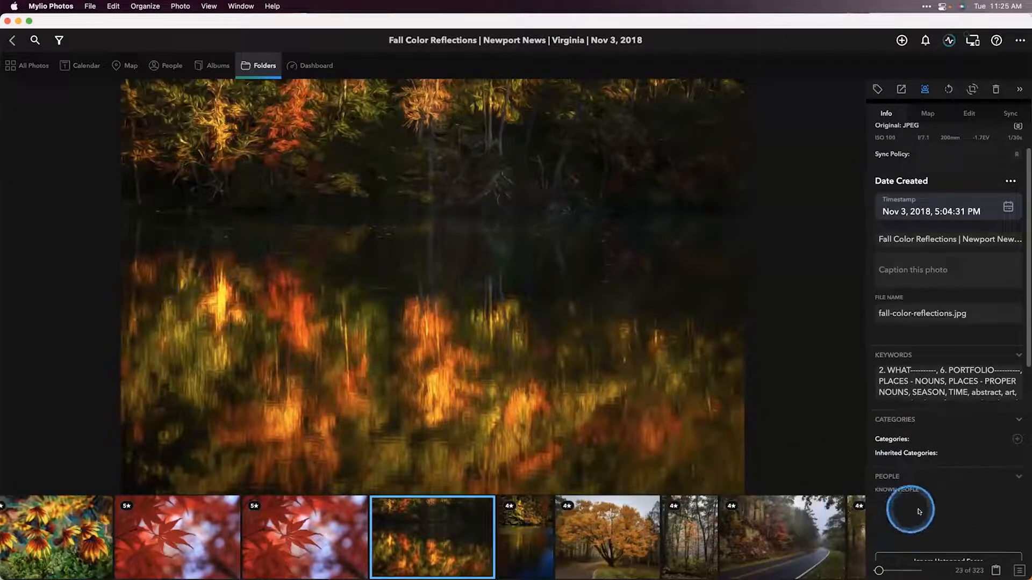
scroll(903, 403, up, 3)
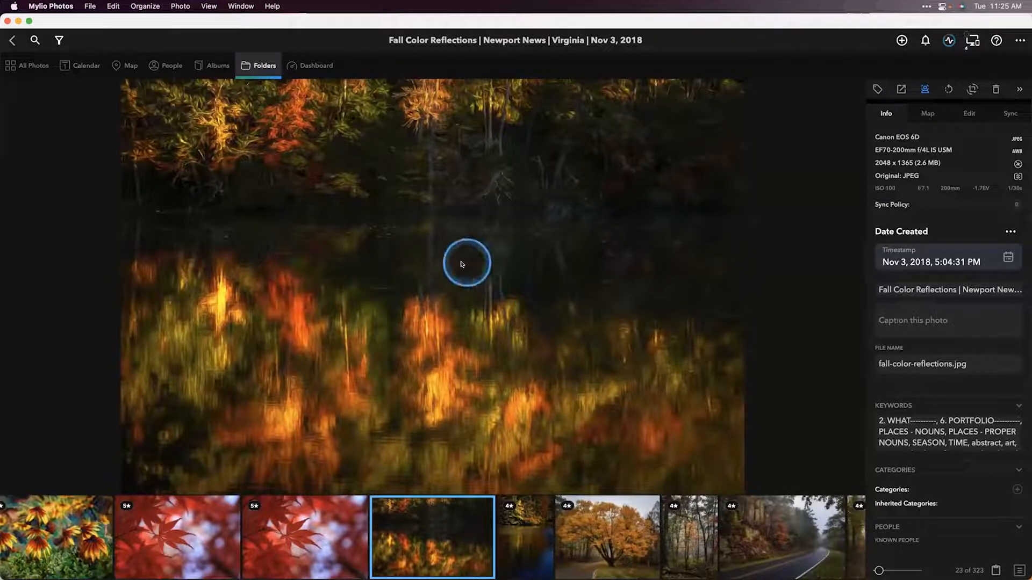
Step: Examine the sync status of the selected photo across the listed devices
click(1003, 114)
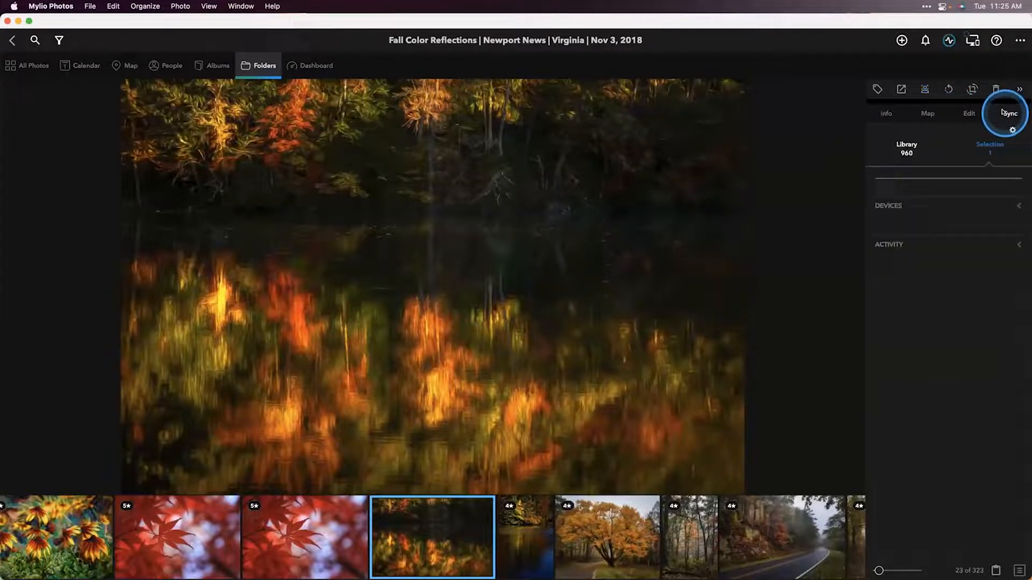
click(1017, 206)
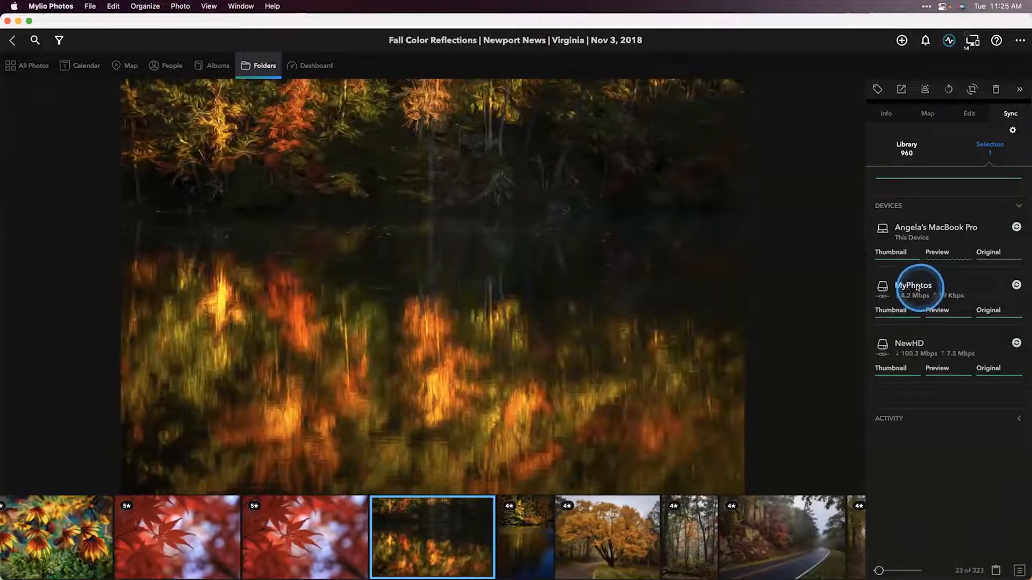
mouse_move(916, 286)
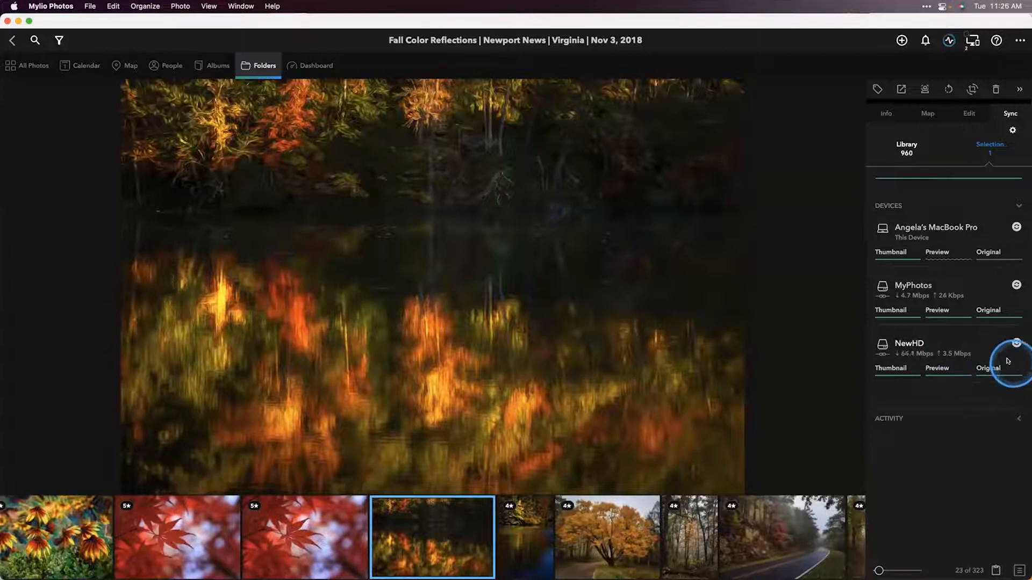
mouse_move(987, 379)
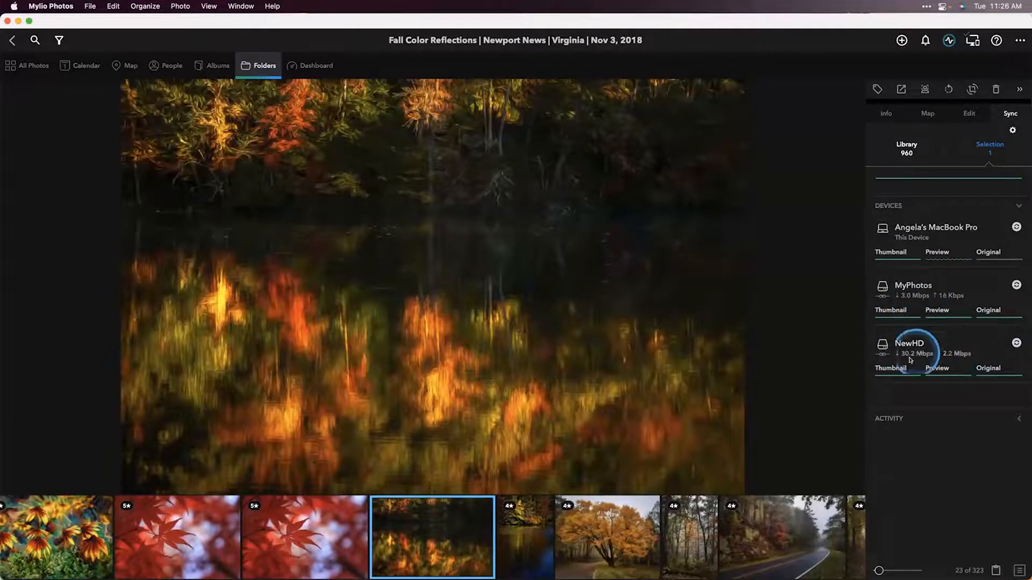
mouse_move(917, 367)
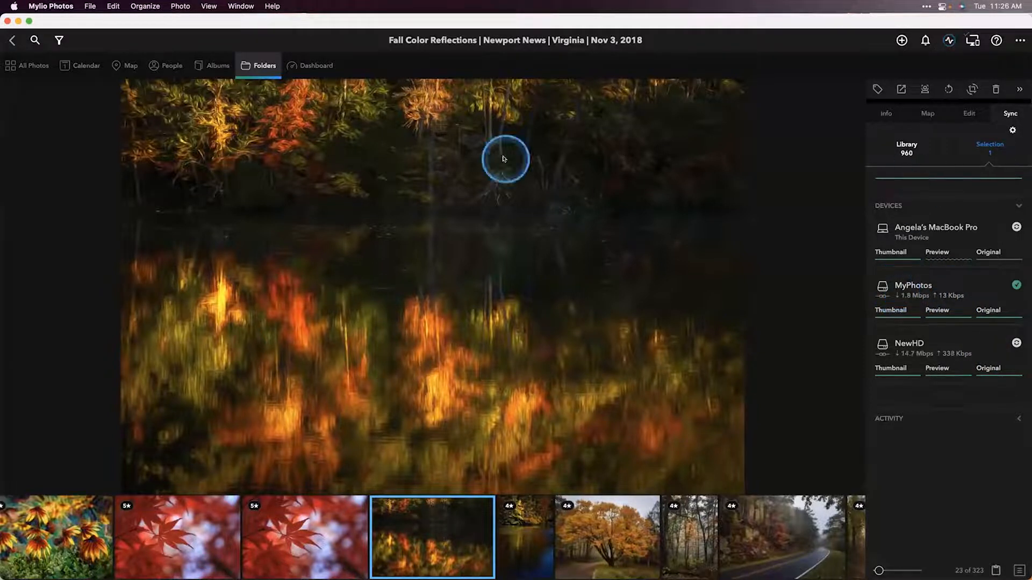
Step: Open the Devices section of the Dashboard and examine the MyPhotos and NewHD drives
click(307, 66)
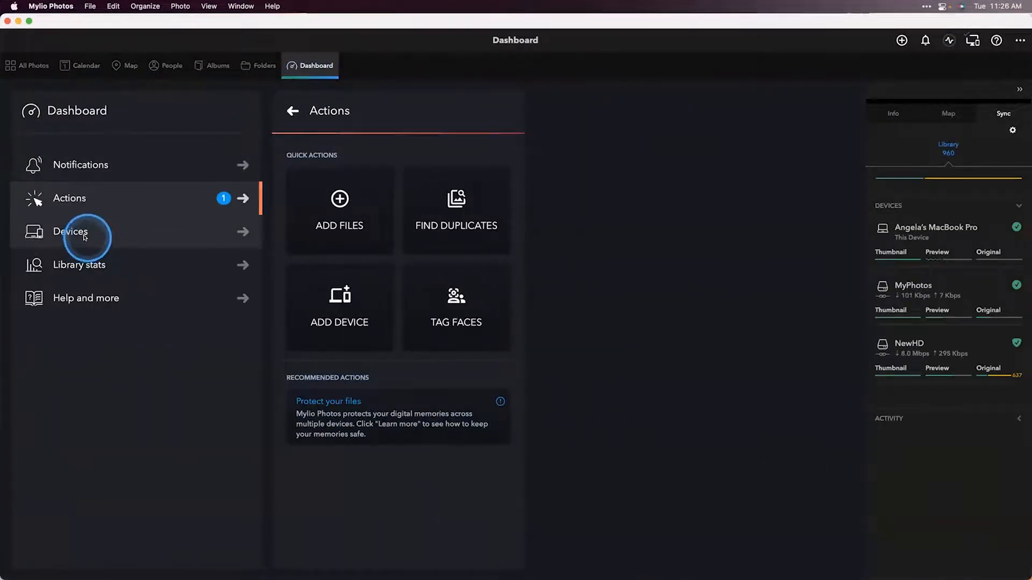
click(84, 237)
click(317, 322)
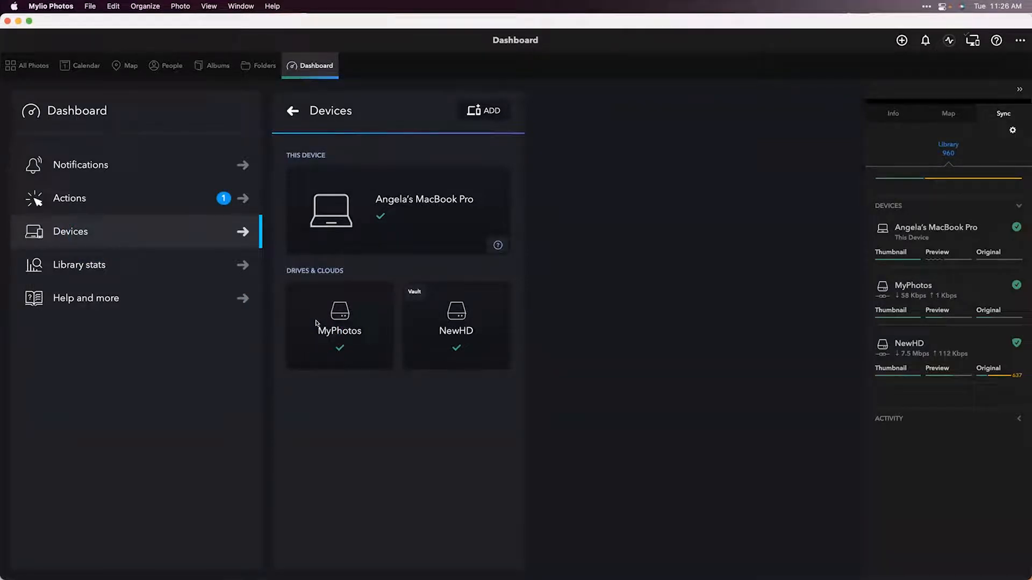
click(441, 323)
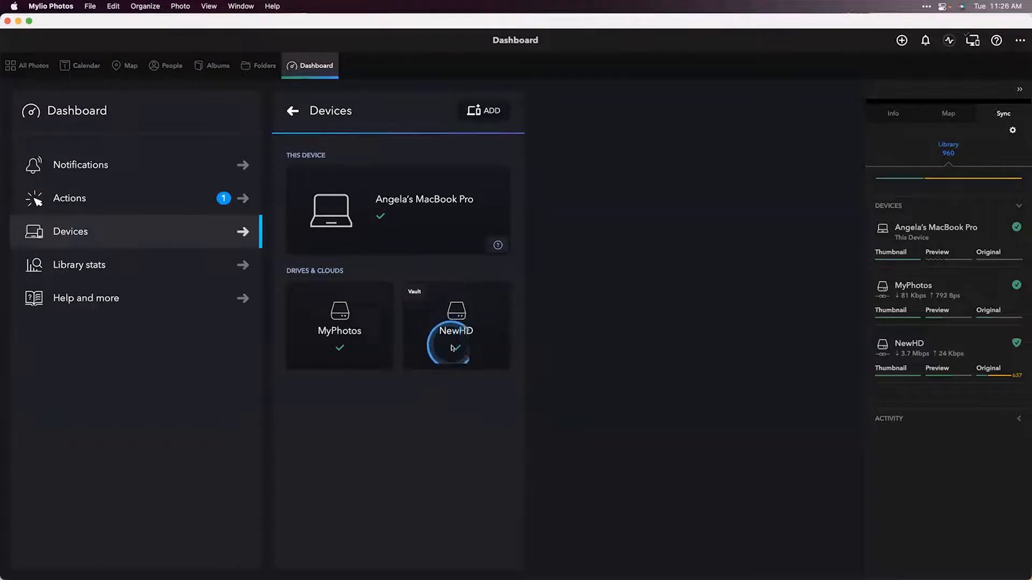
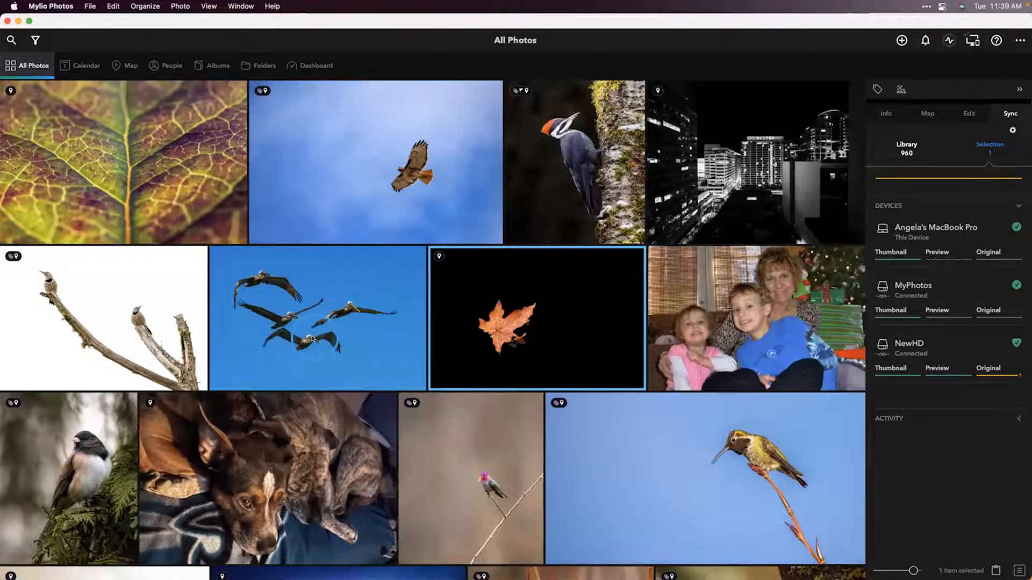
Step: Open the small hummingbird-on-twig photo in Luminar Neo from within the library
scroll(330, 323, down, 5)
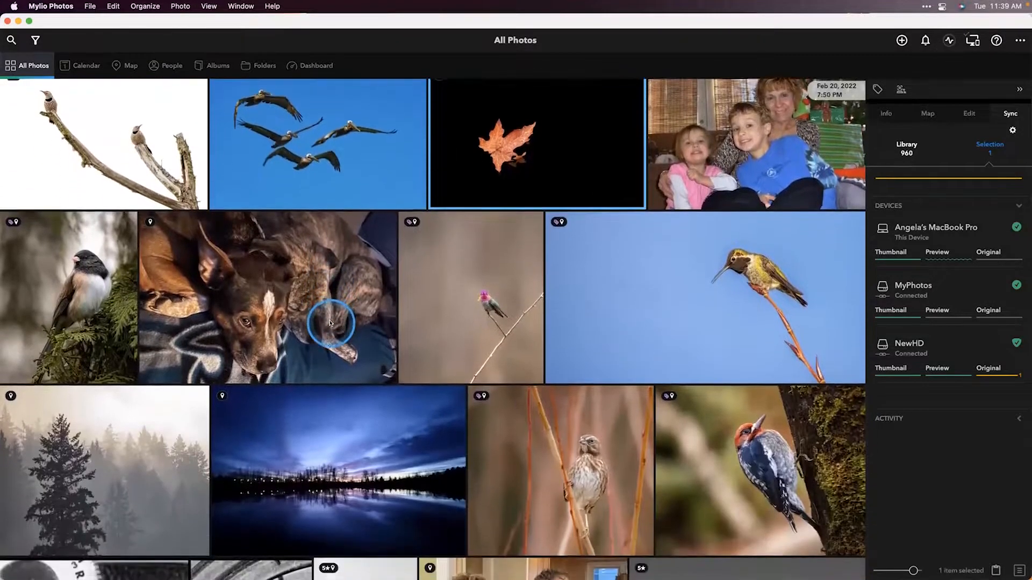
scroll(377, 279, up, 1)
click(475, 316)
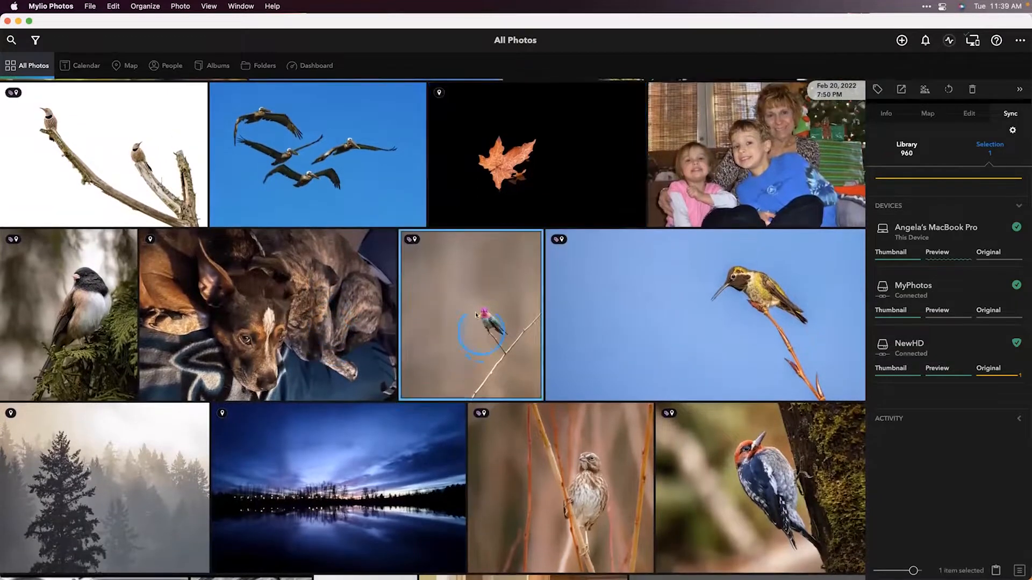
click(177, 6)
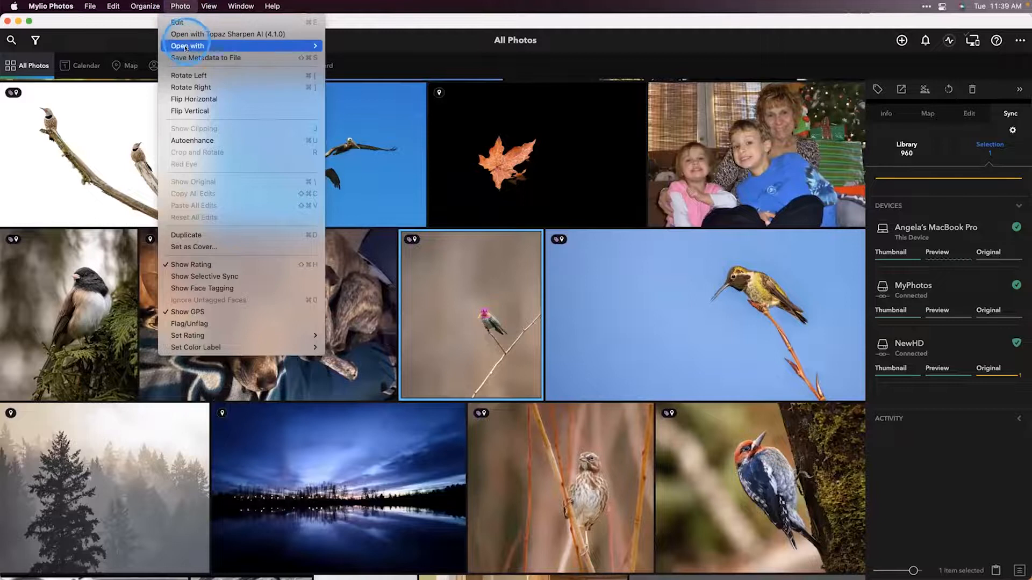
mouse_move(187, 48)
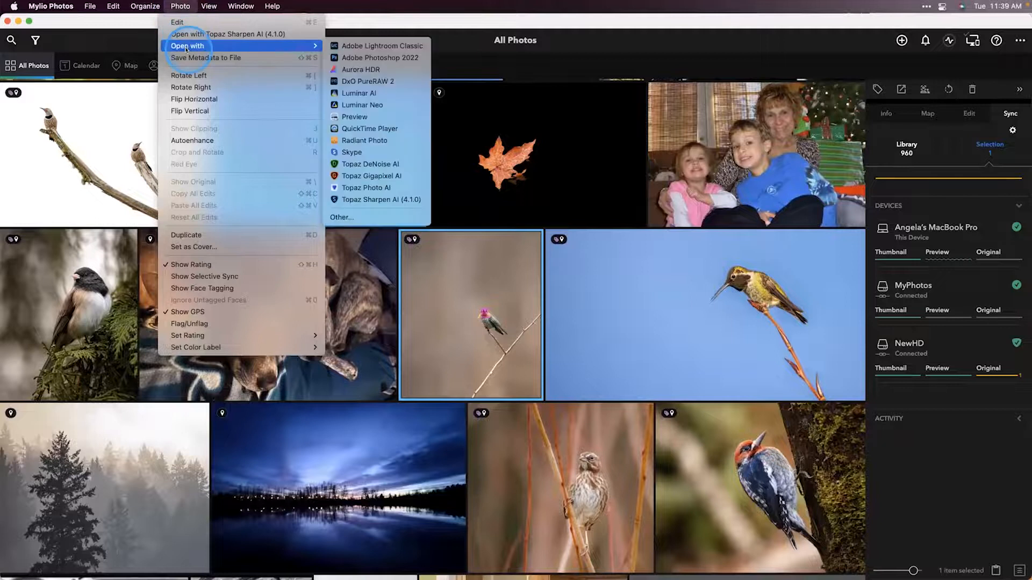
click(367, 105)
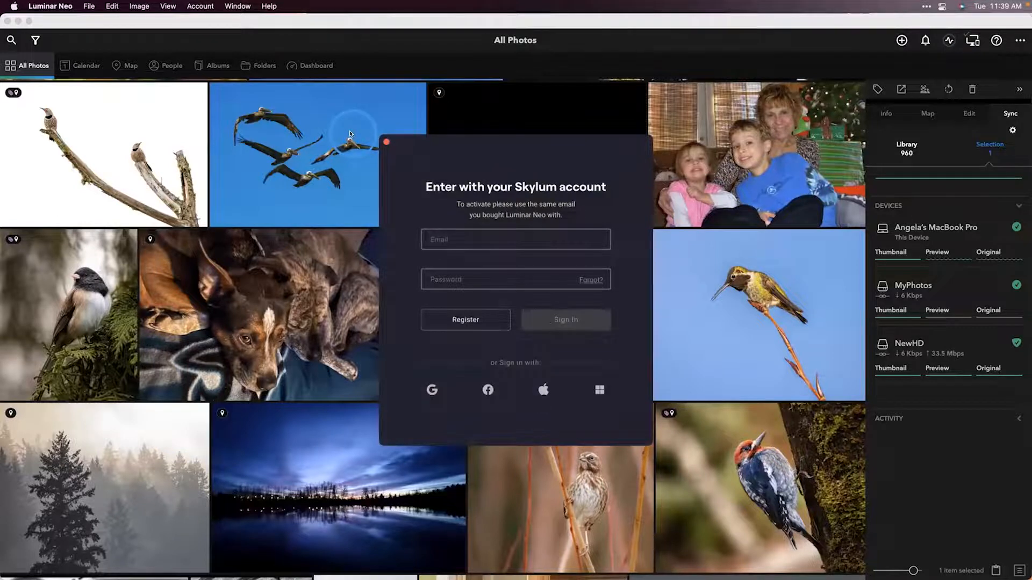
Step: Sign in to the Skylum account with the account e-mail and password
click(456, 247)
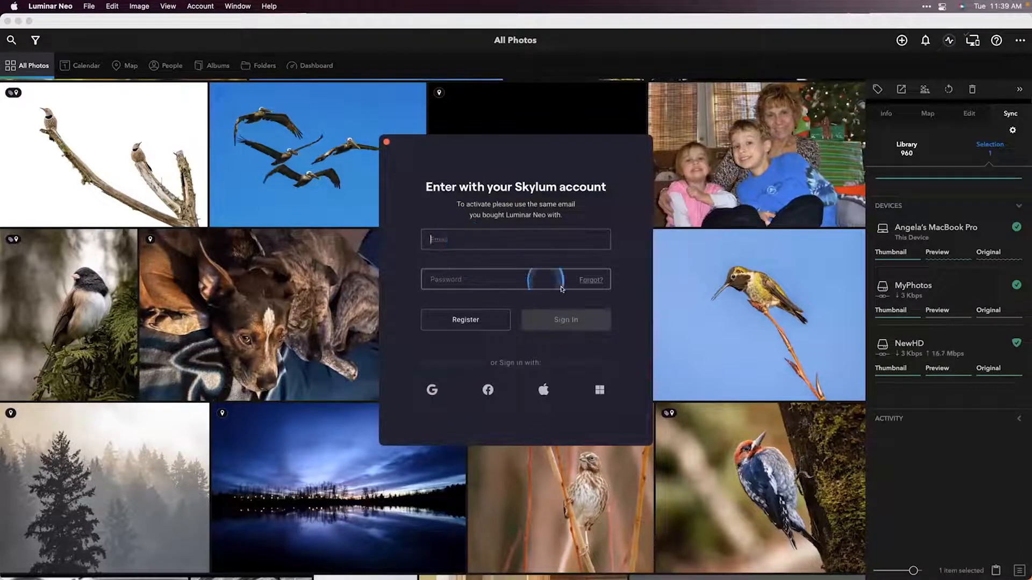
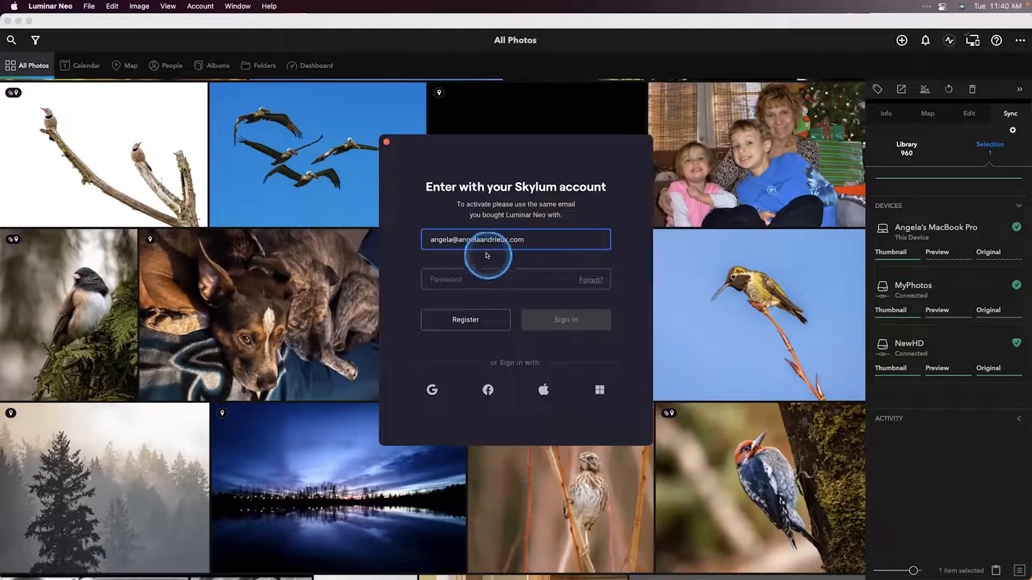
key(super+v)
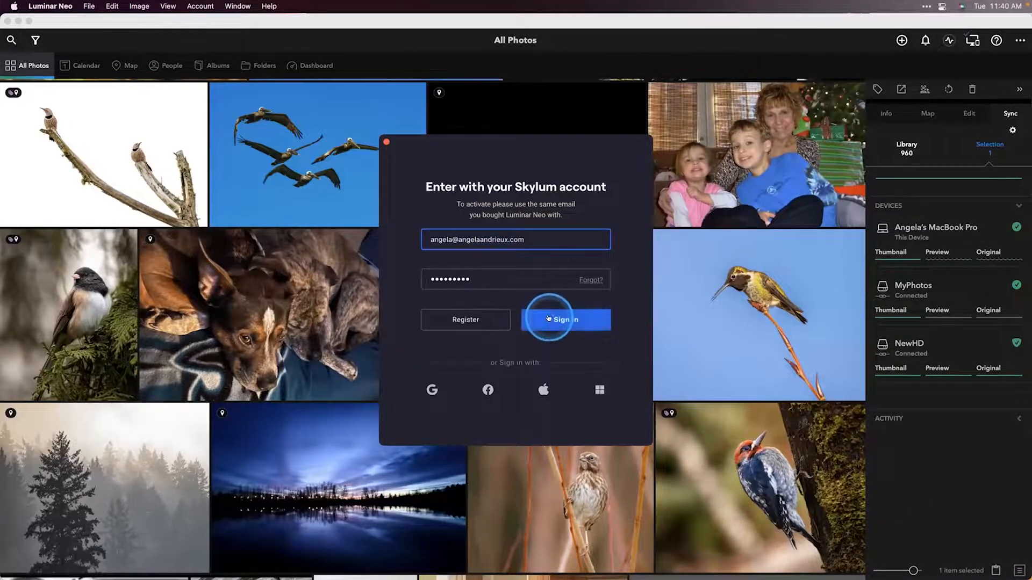
click(557, 321)
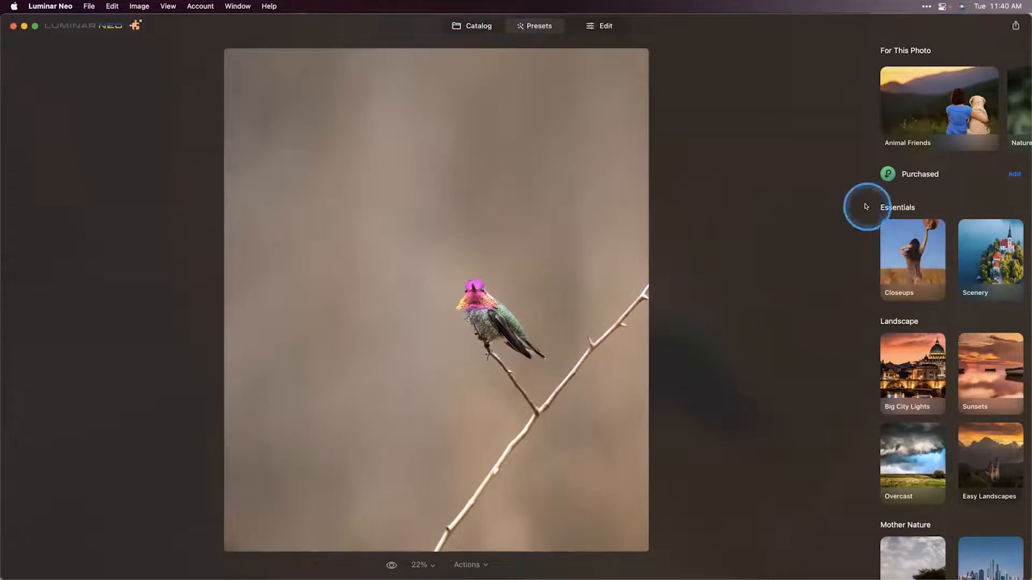
Step: With the Erase tool, paint over and erase the upper branch section to the right of the hummingbird
click(604, 28)
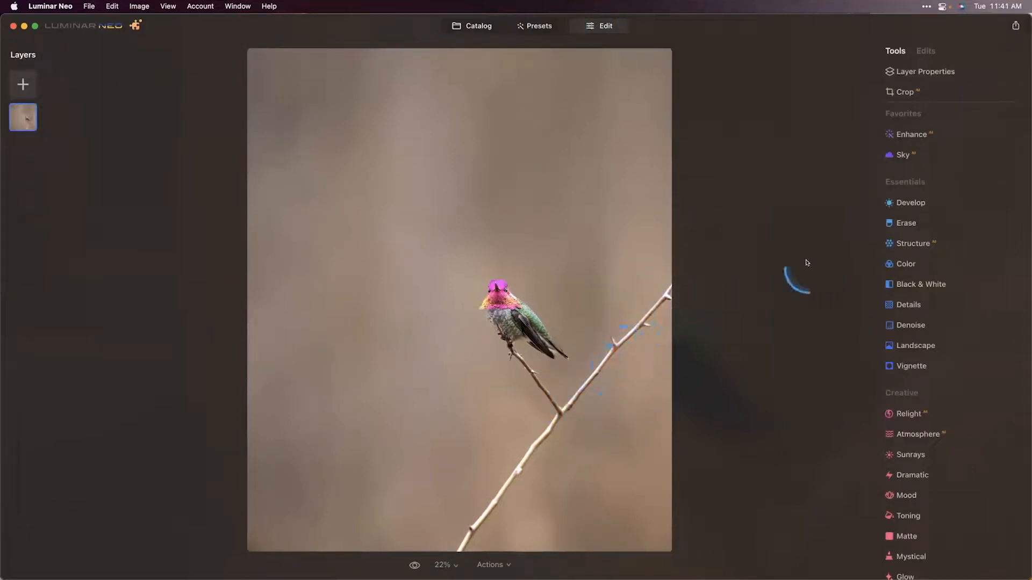
click(897, 222)
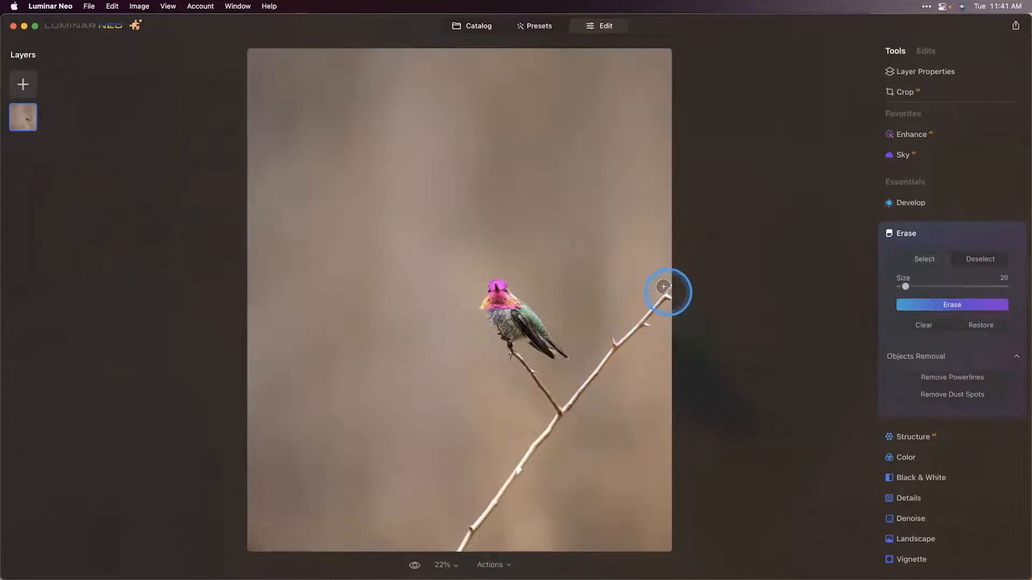
key([)
key(])
mouse_move(662, 287)
mouse_down()
mouse_move(614, 339)
mouse_move(605, 334)
mouse_move(563, 403)
mouse_up()
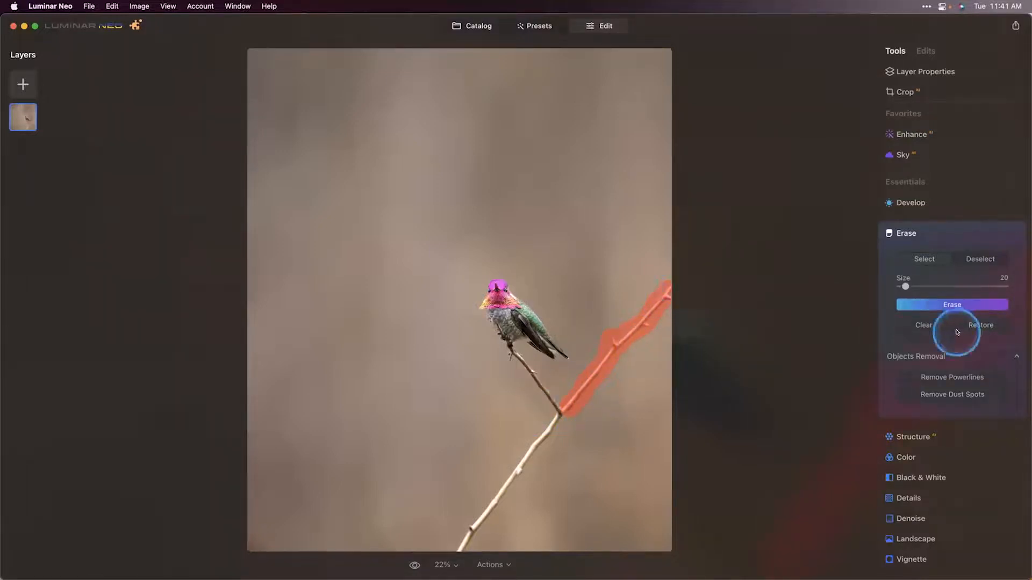
click(965, 304)
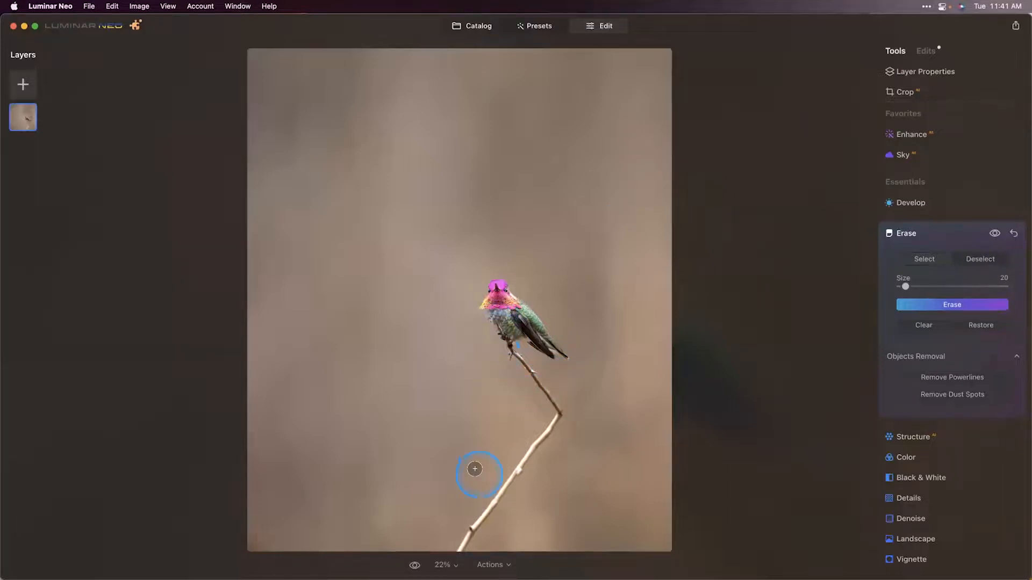
Step: At 200% zoom, paint over and erase the twig poking into the hummingbird's chest
click(444, 565)
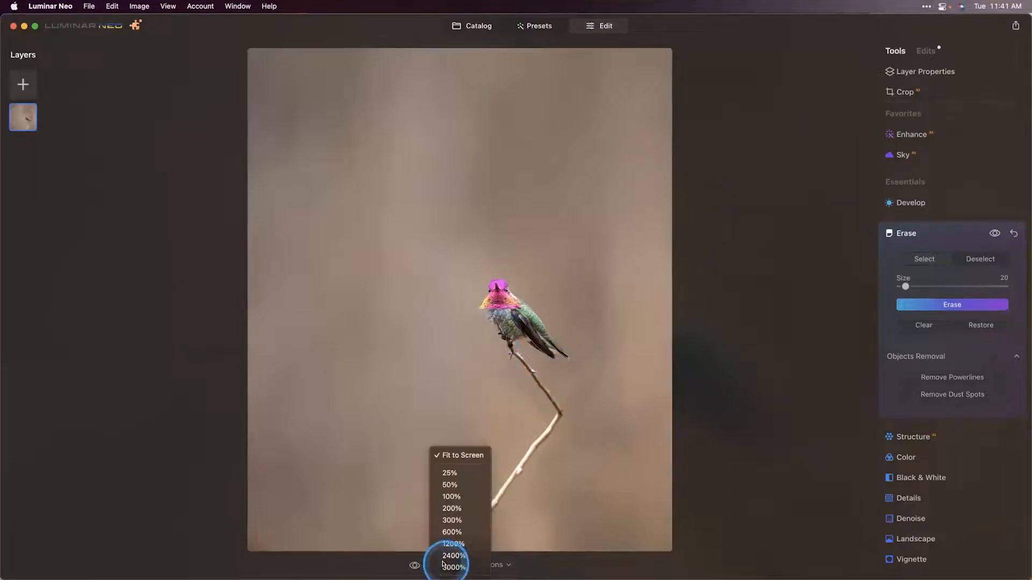
click(450, 498)
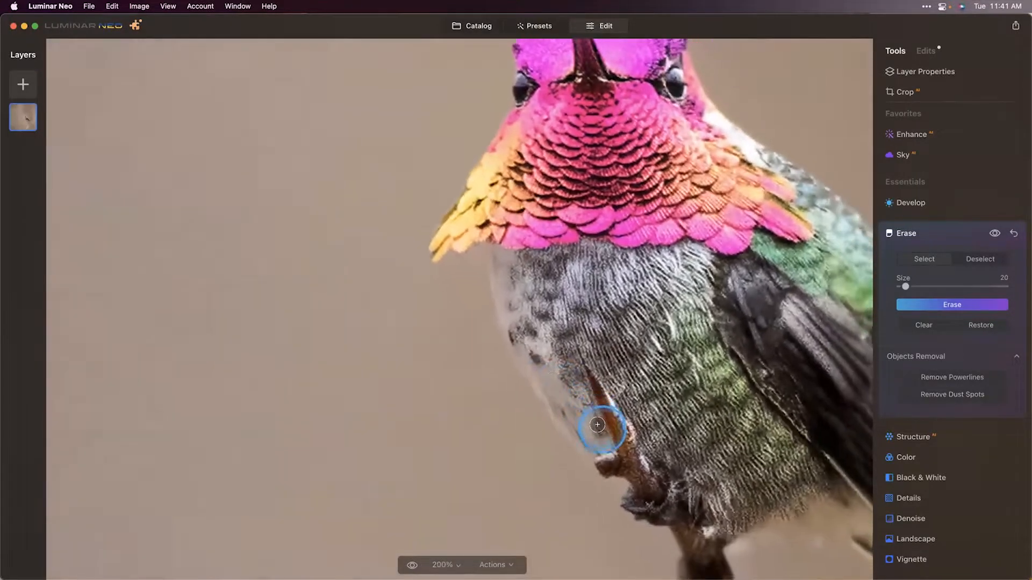
mouse_move(571, 353)
mouse_down()
mouse_move(601, 426)
mouse_move(602, 407)
mouse_move(611, 423)
mouse_move(628, 411)
mouse_up()
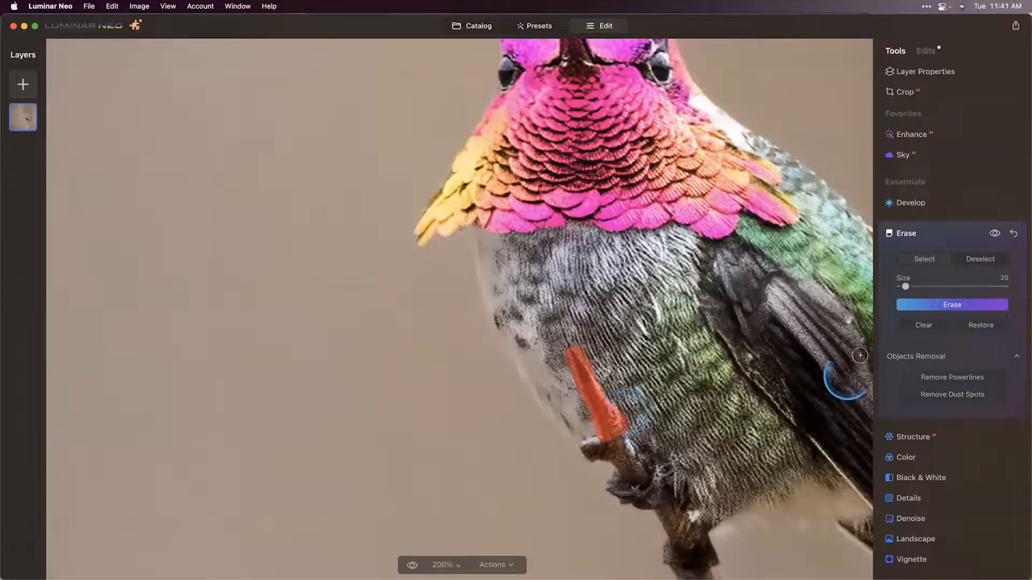
click(930, 305)
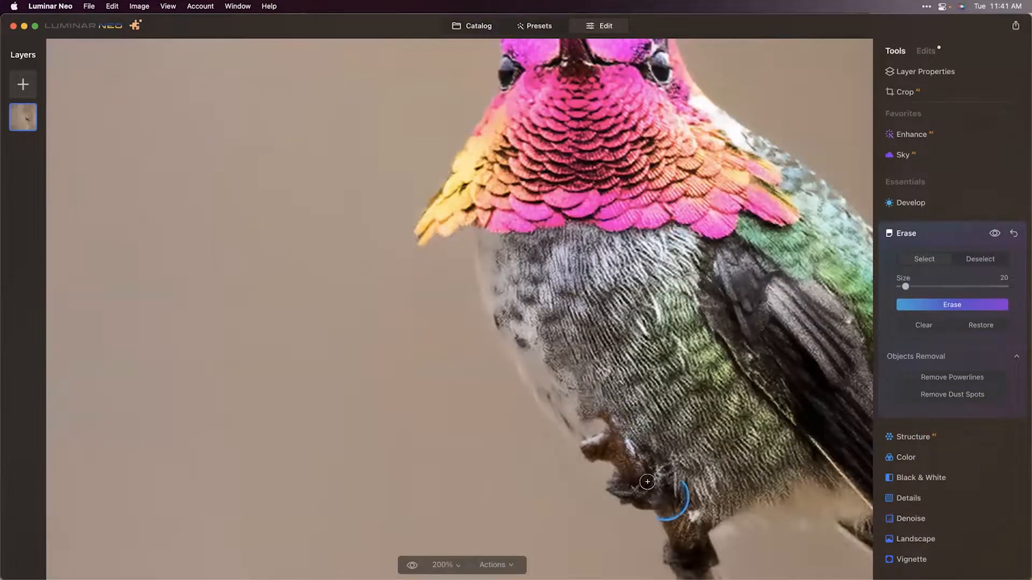
Step: Erase the remaining twig stub beneath the hummingbird's chest and fit the image to screen
mouse_move(605, 420)
mouse_down()
mouse_move(586, 448)
mouse_move(621, 442)
mouse_move(609, 451)
mouse_move(636, 456)
mouse_up()
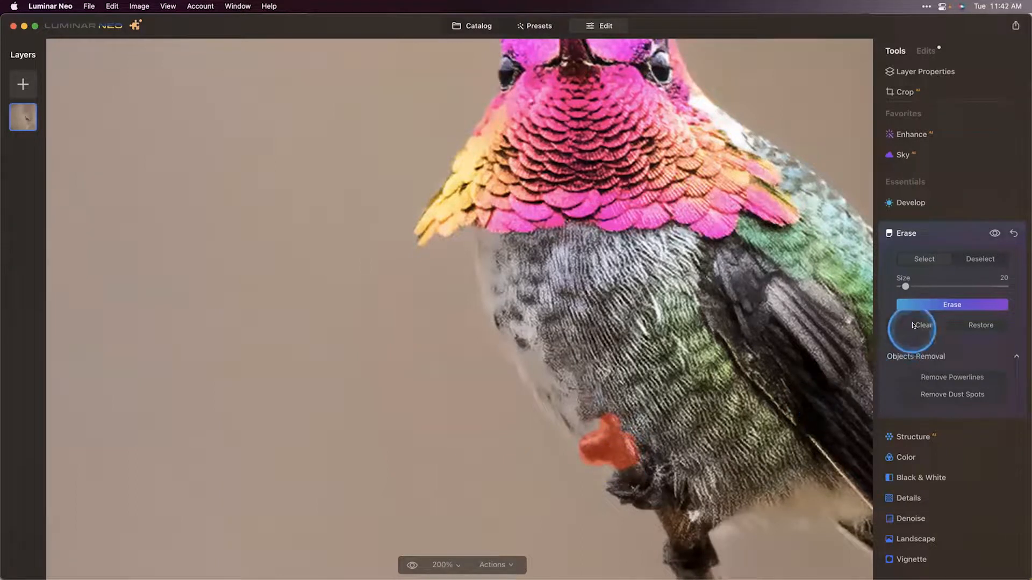
click(931, 302)
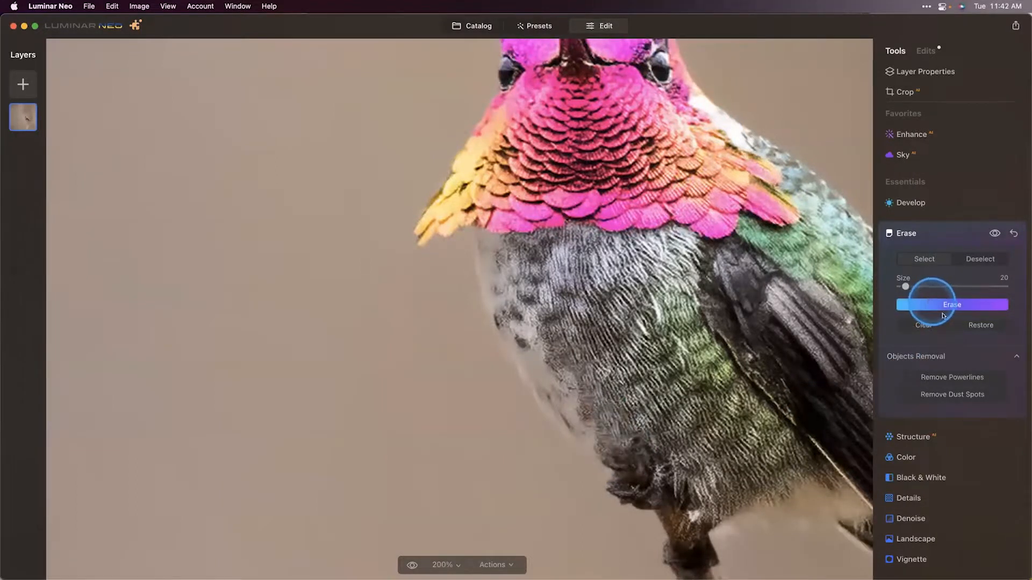
click(443, 565)
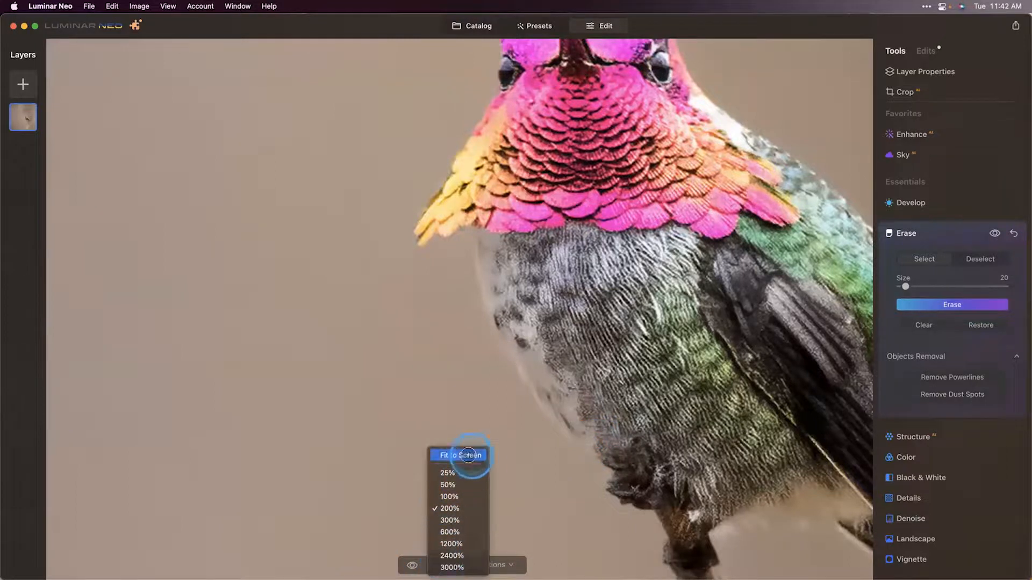
click(463, 455)
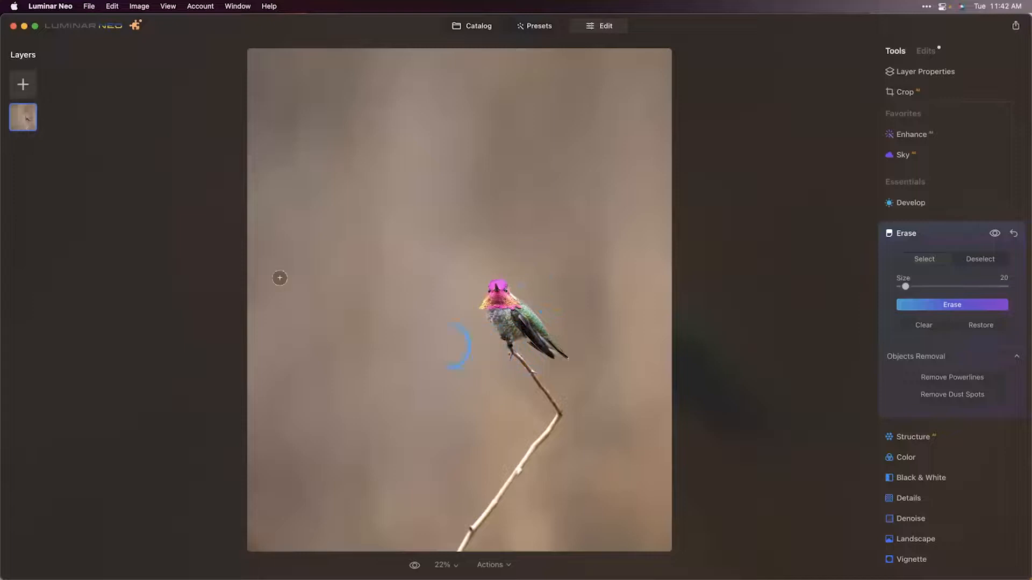
Step: Export the edited photo as IMG_0378_display JPEG into the Mylio folder on the NewHD drive
click(86, 6)
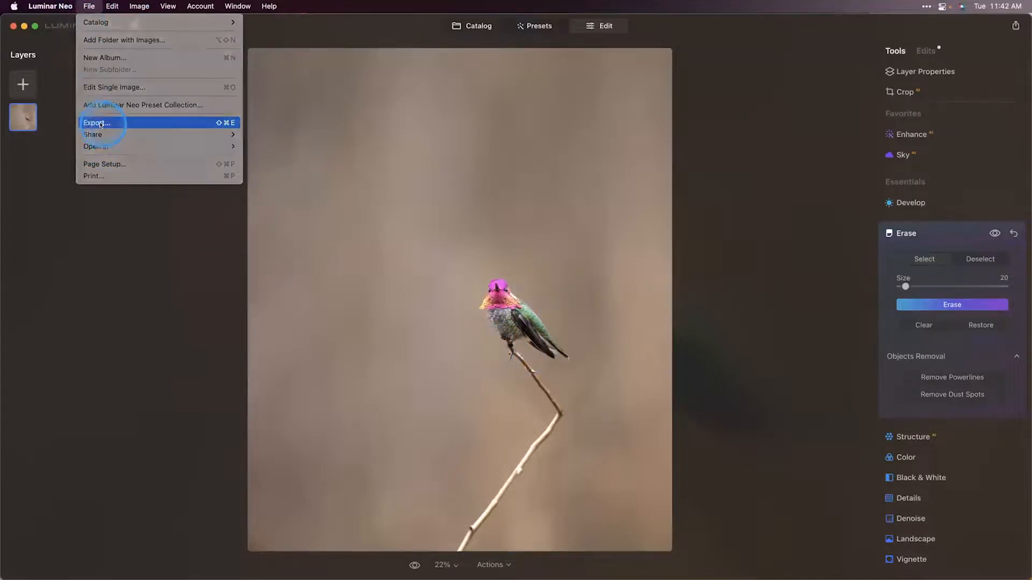
click(100, 124)
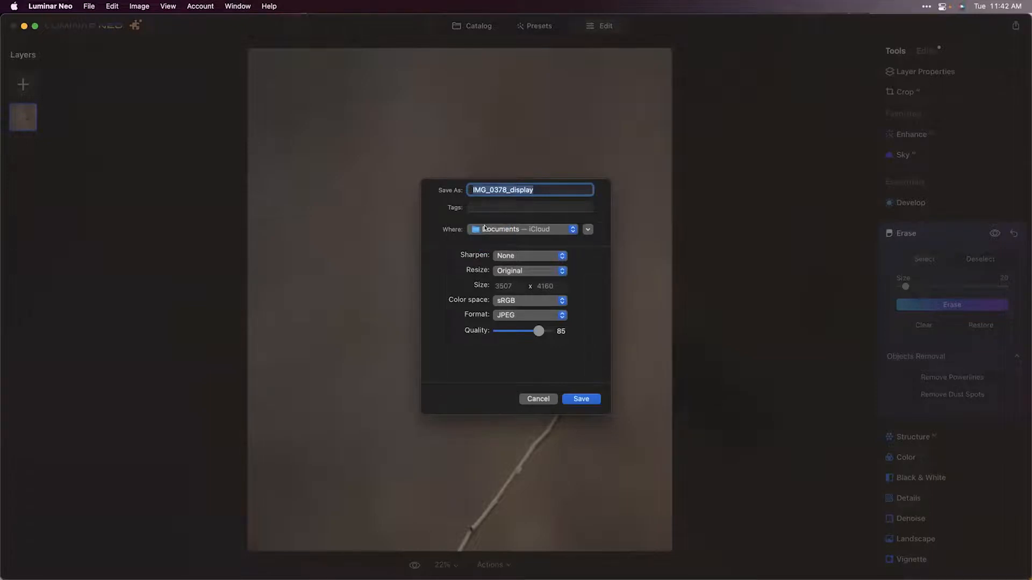
click(588, 230)
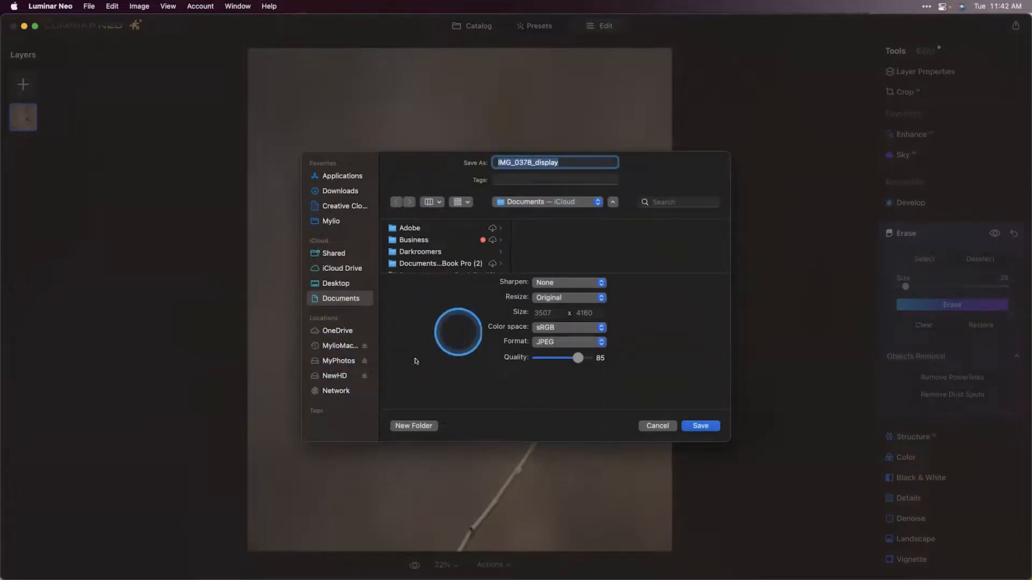
click(332, 375)
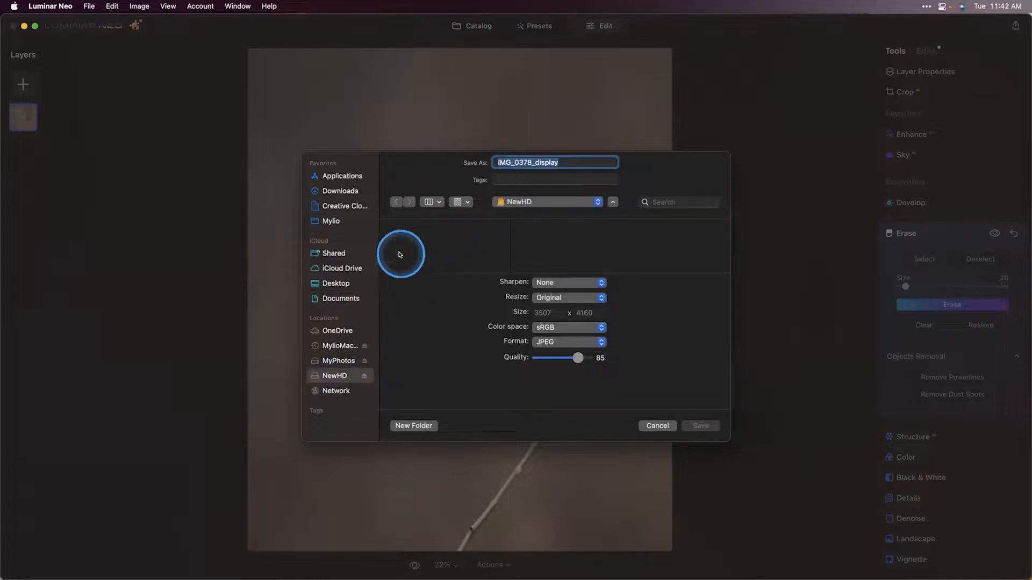
click(407, 227)
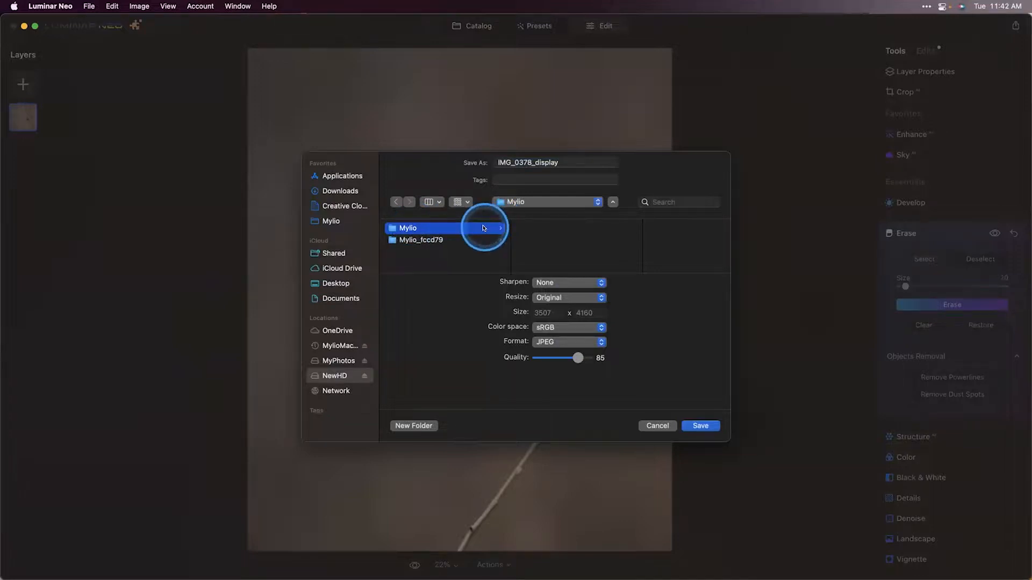
click(565, 240)
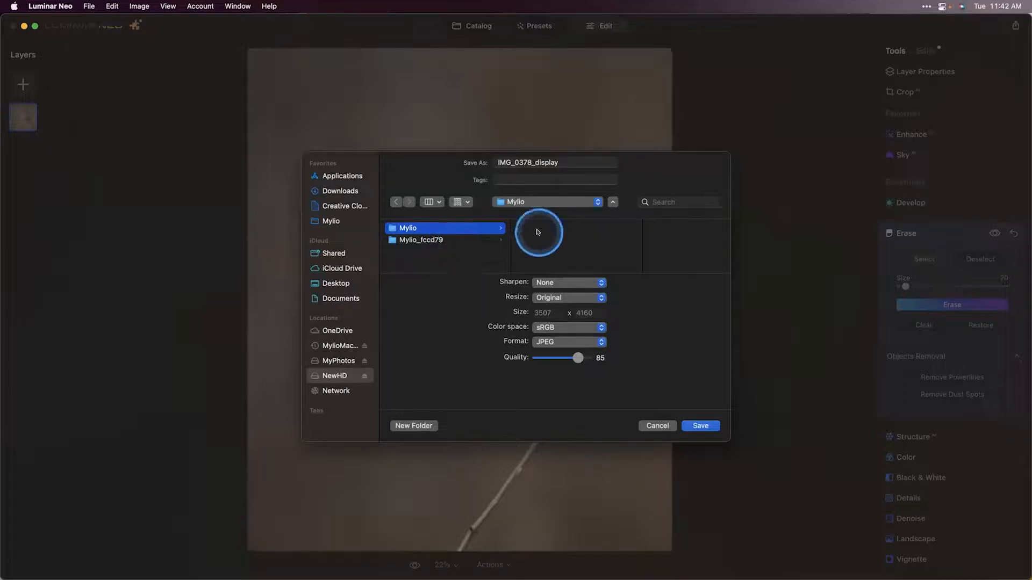
click(476, 240)
scroll(574, 238, down, 4)
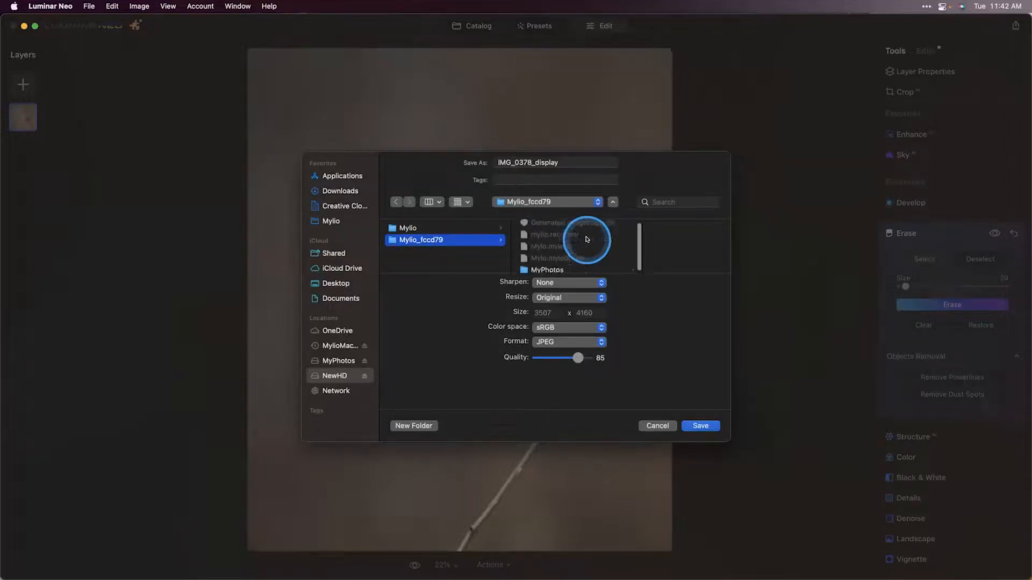
click(549, 262)
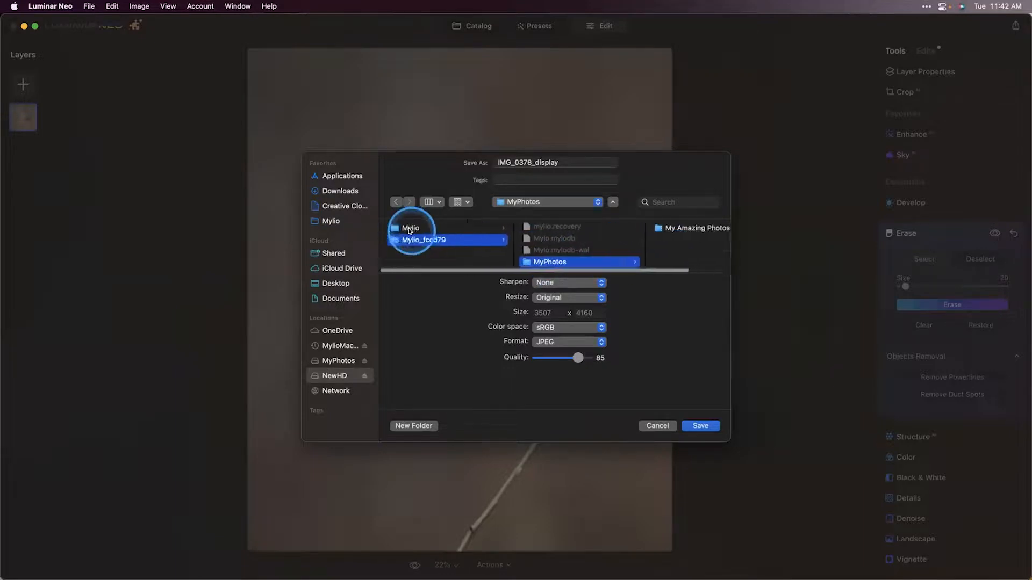
click(410, 230)
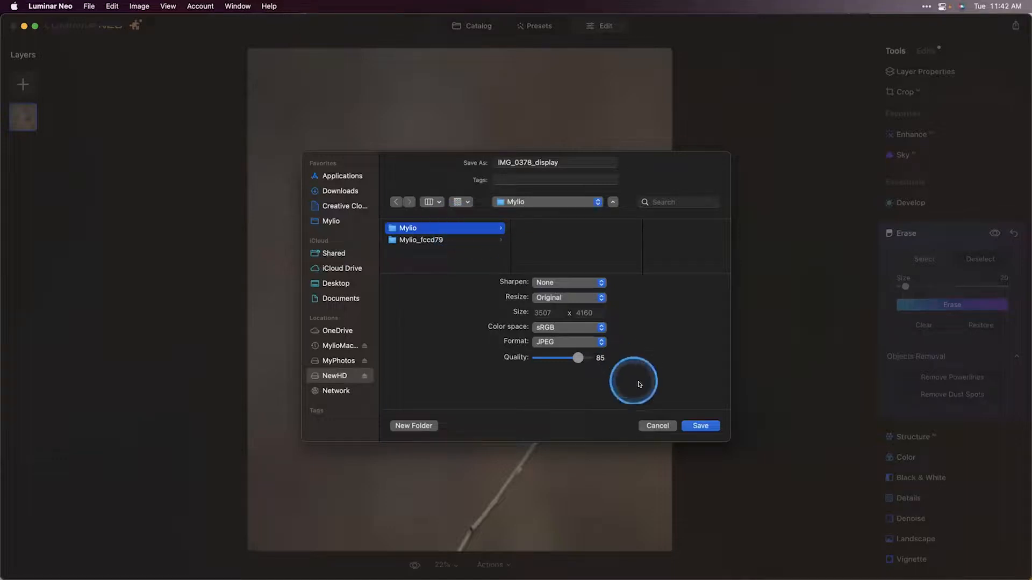
click(702, 426)
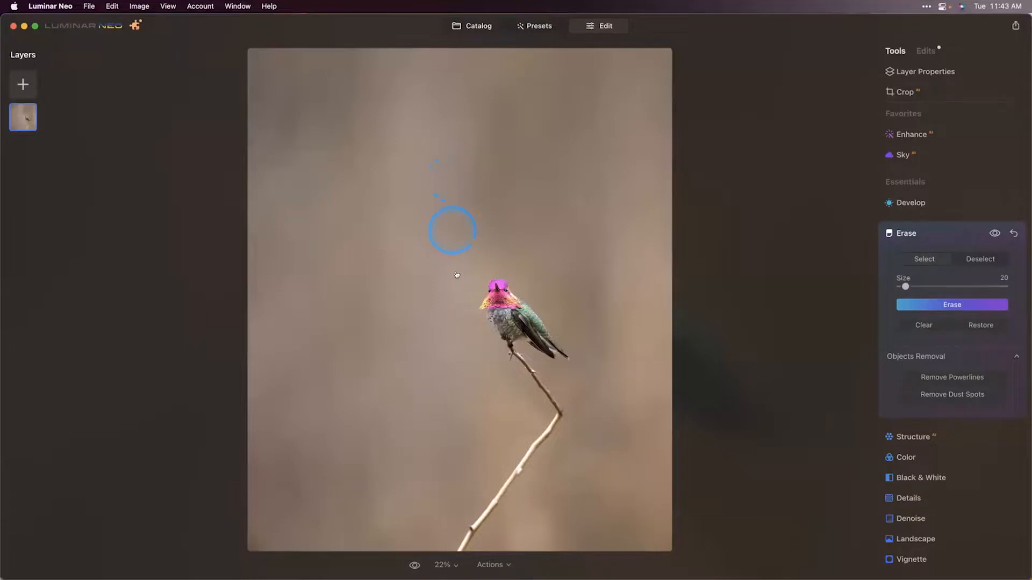
Step: Return to Mylio Photos and open the Mylio folder in the Folders view
click(435, 274)
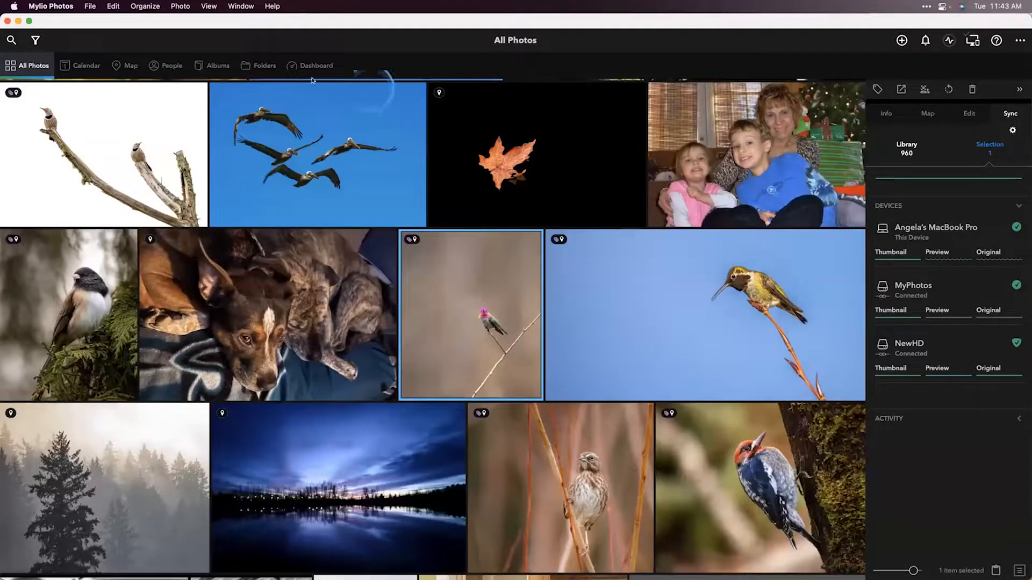
click(256, 65)
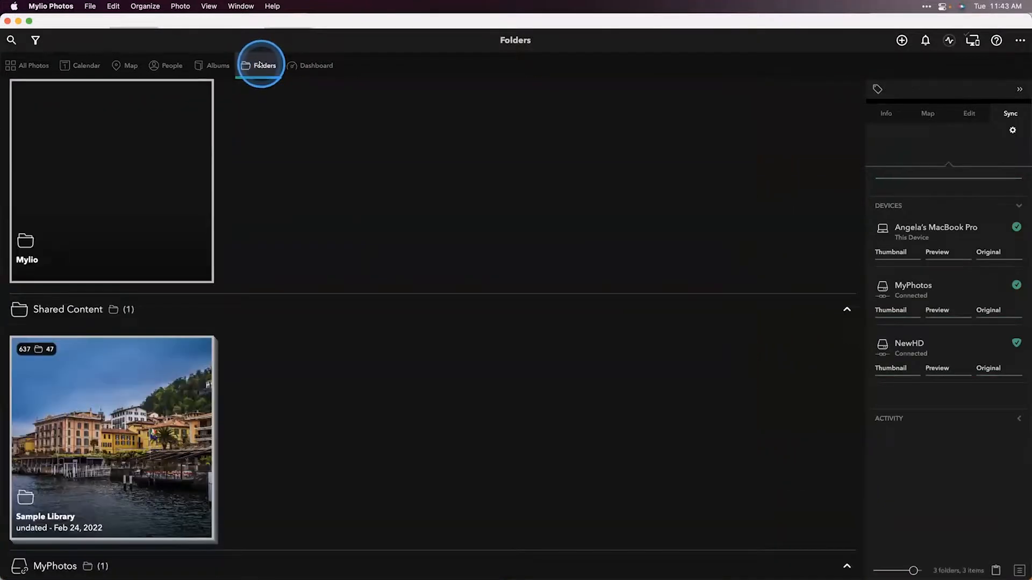
click(200, 176)
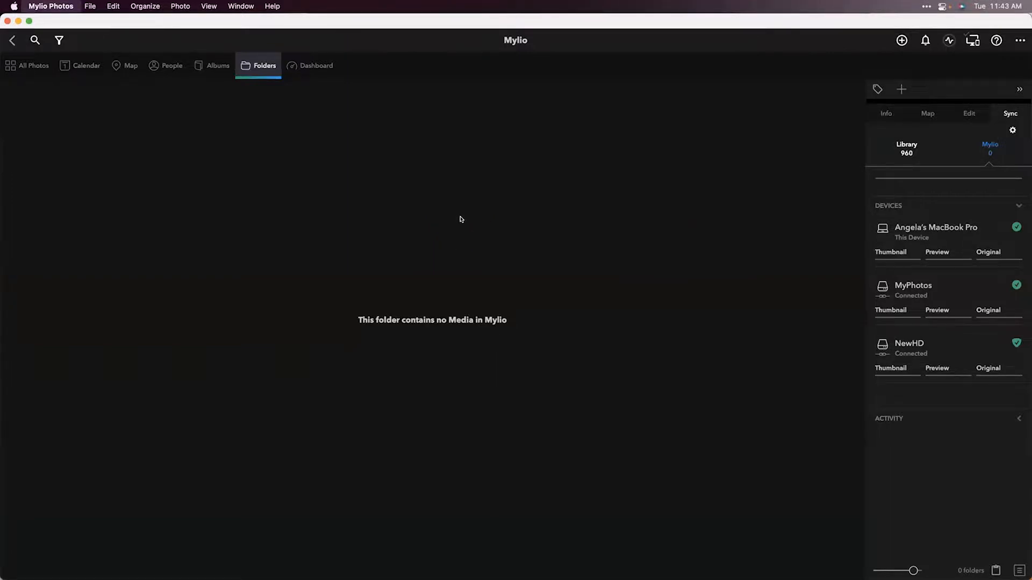
Step: Bring Mylio Photos back to the front and open the My Amazing Photos folder in the Folders view
key(super+h)
key(super+space)
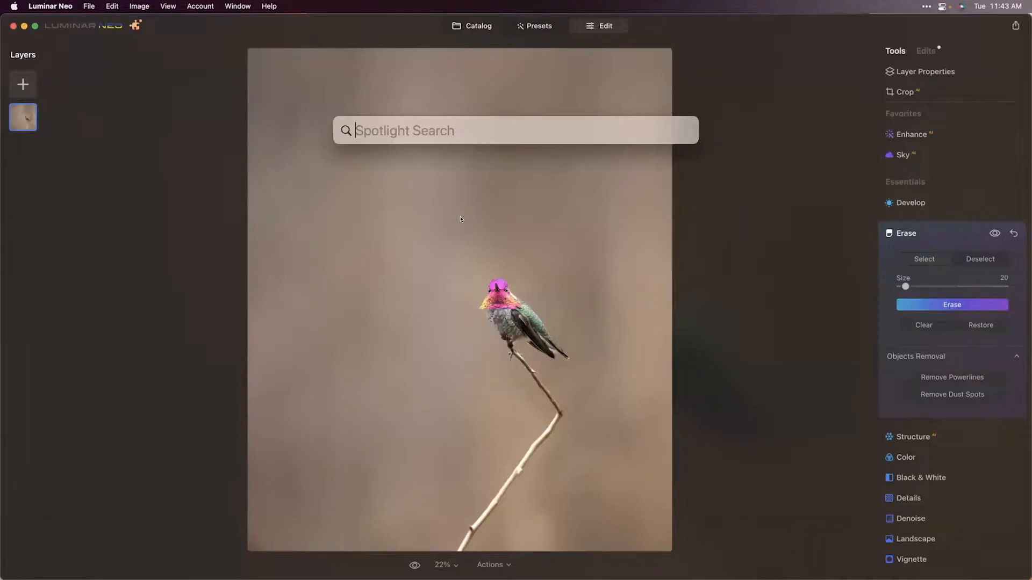
text(my)
key(Return)
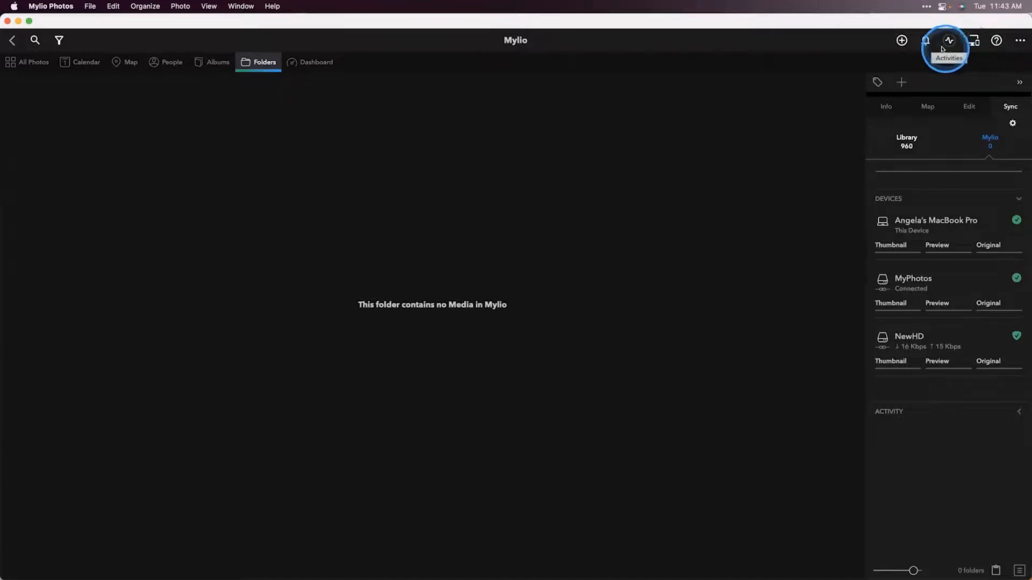
click(252, 65)
click(134, 218)
double_click(134, 214)
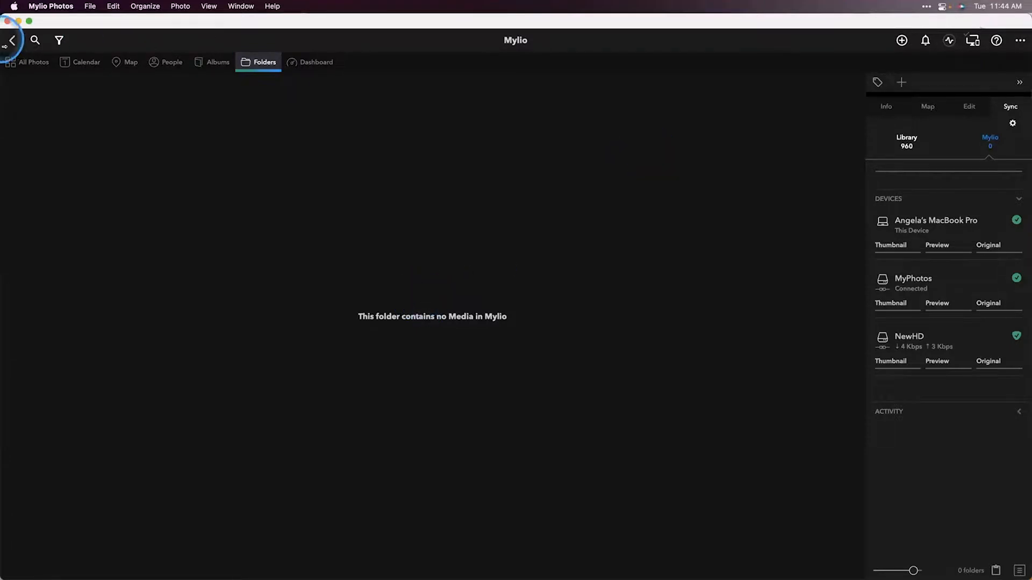
click(32, 63)
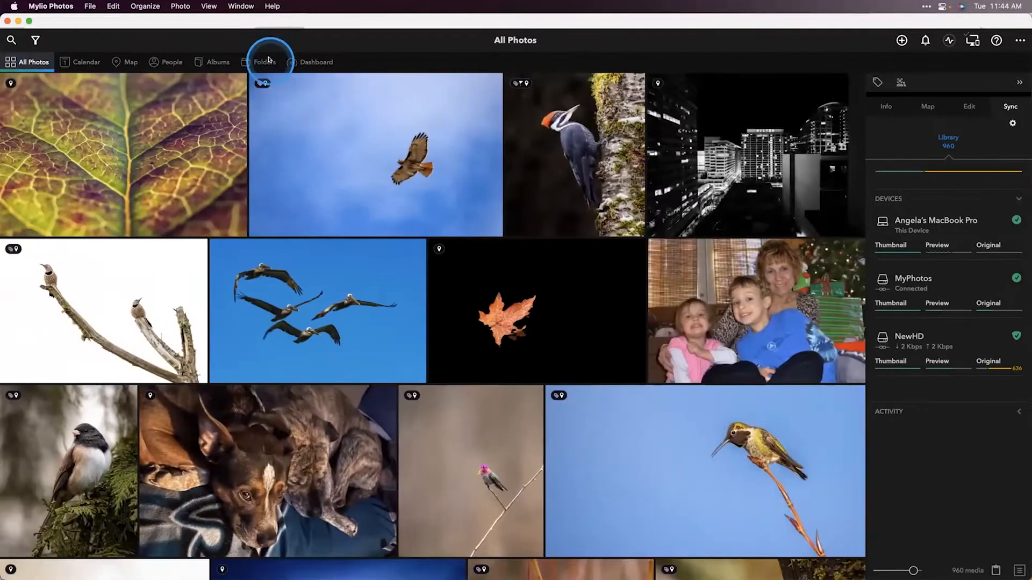
click(261, 61)
scroll(271, 315, down, 5)
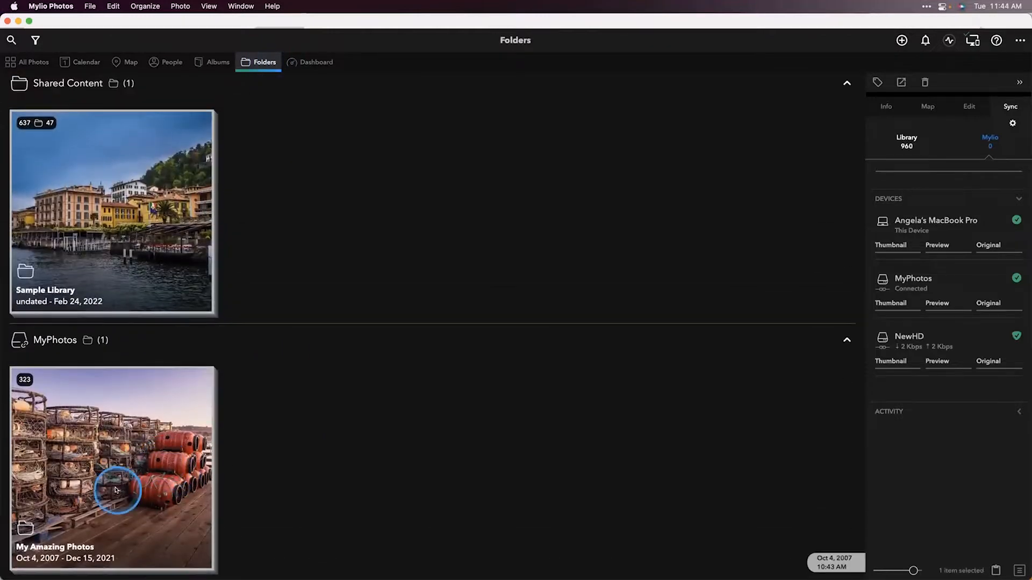
click(115, 490)
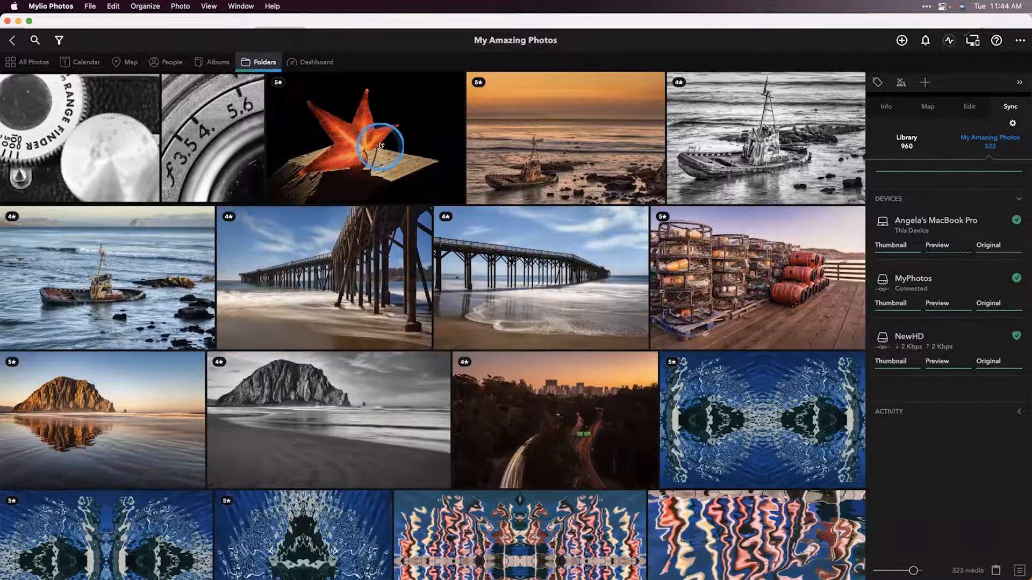
Step: Open the Fall Perfection leaf photo and send it to Luminar Neo for editing
double_click(363, 154)
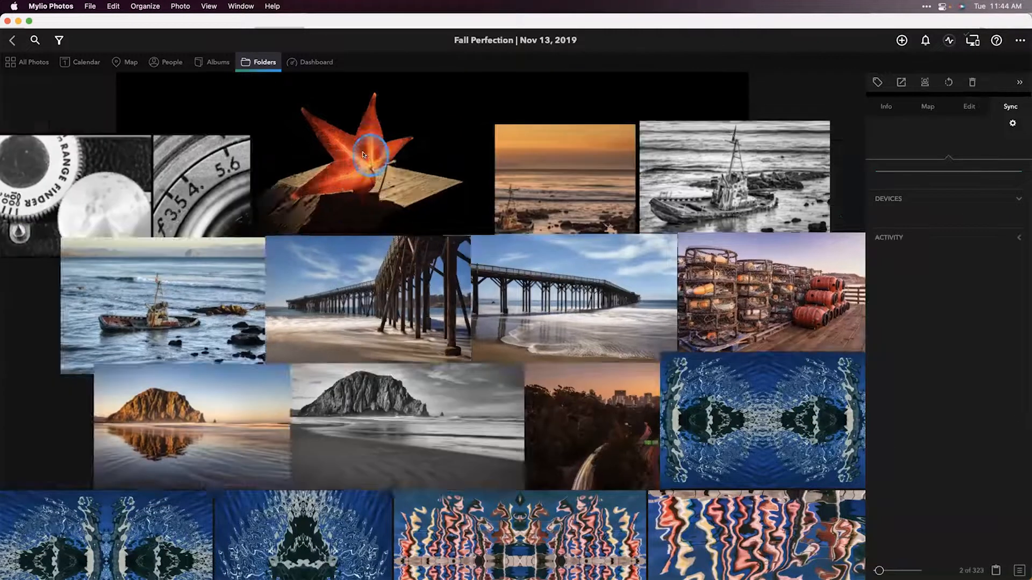
right_click(433, 248)
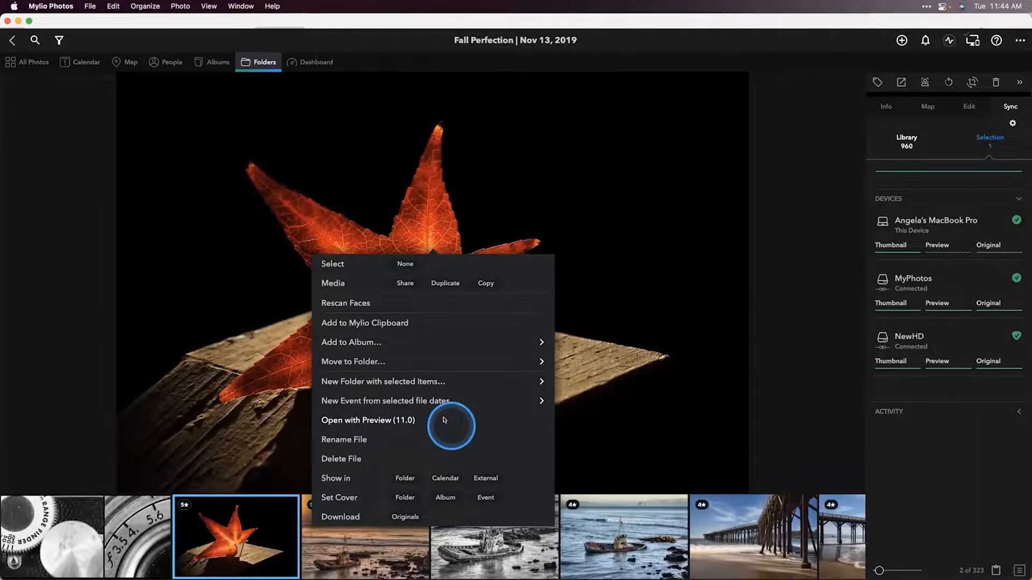
click(369, 211)
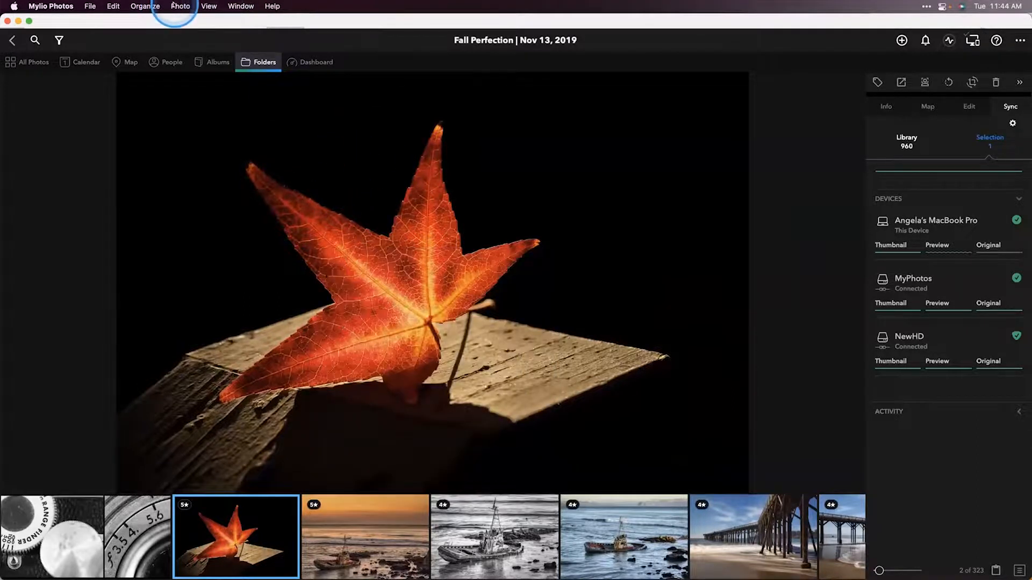
click(174, 6)
mouse_move(199, 46)
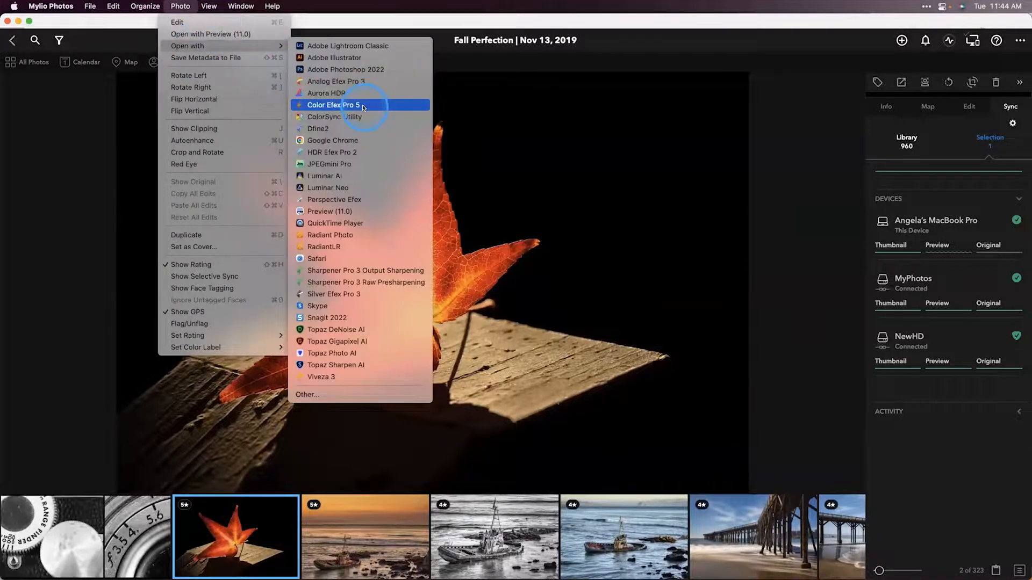
click(360, 186)
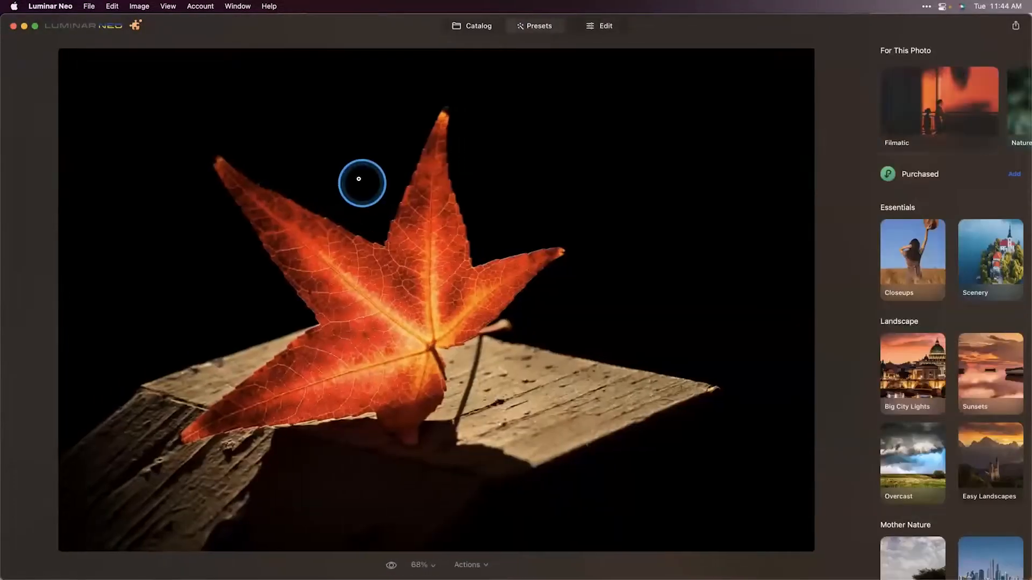
Step: At 200% zoom with Erase brush size 14, erase the stem tip poking out from behind the leaf
click(598, 25)
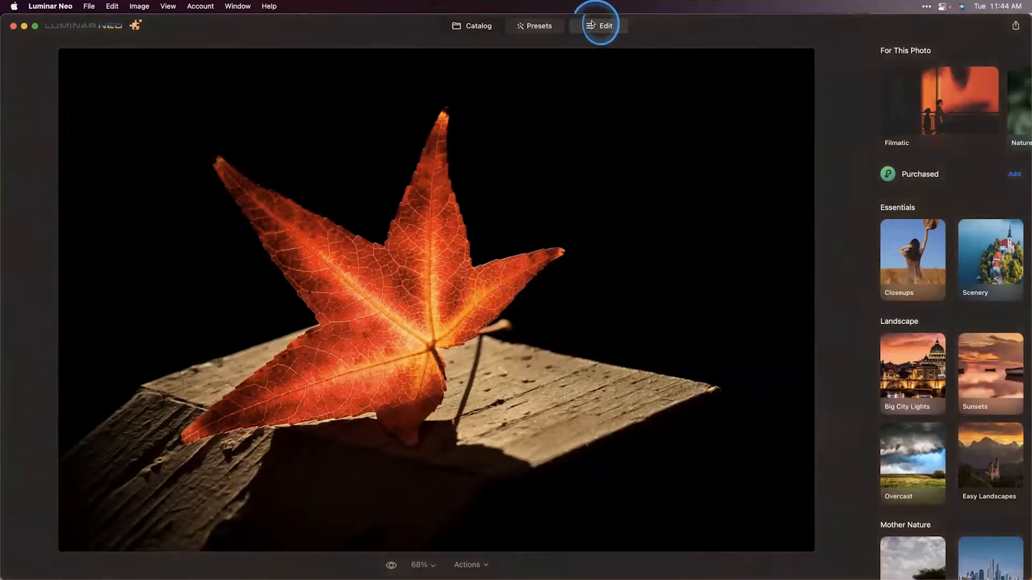
click(903, 224)
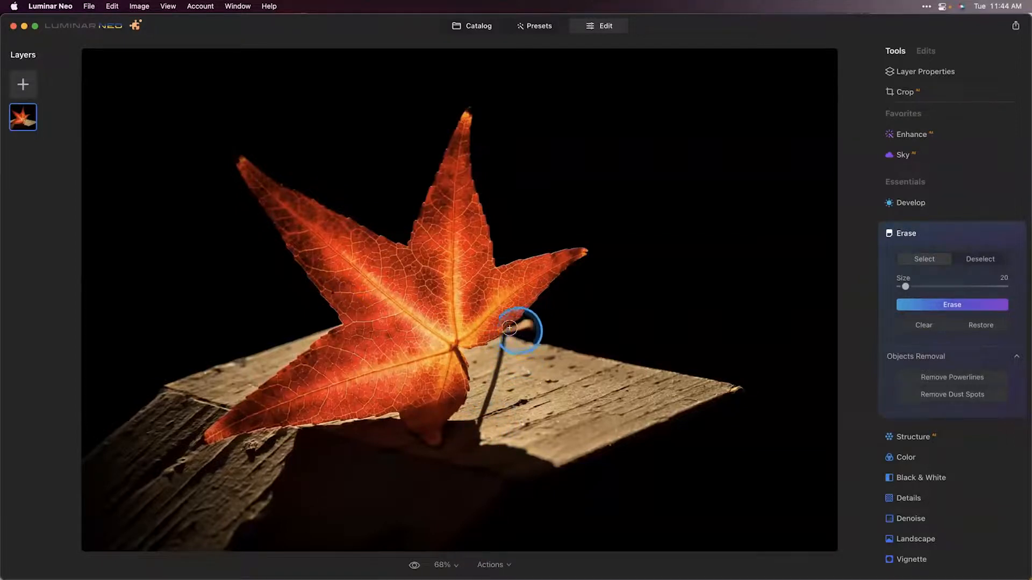
click(440, 569)
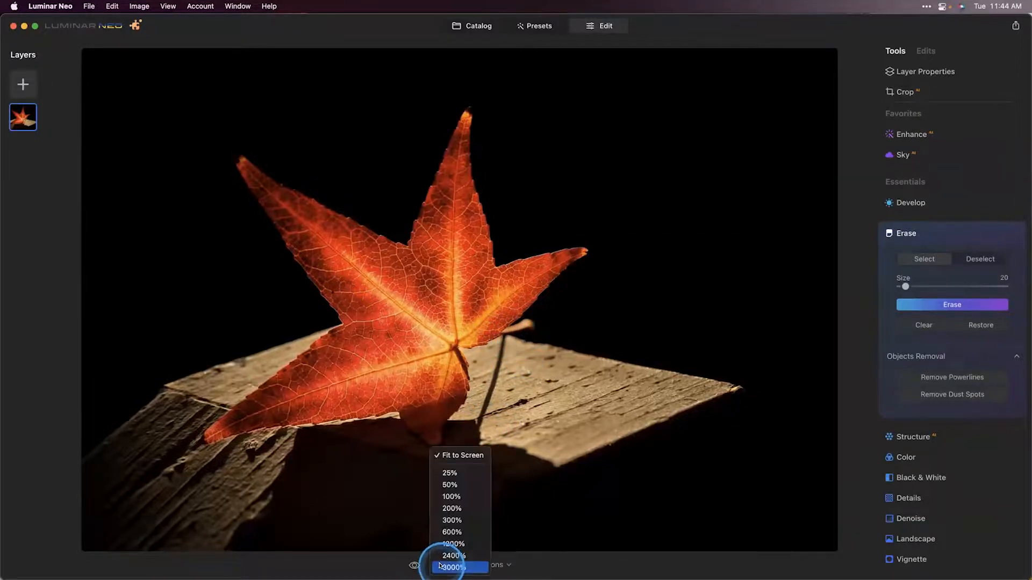
click(451, 506)
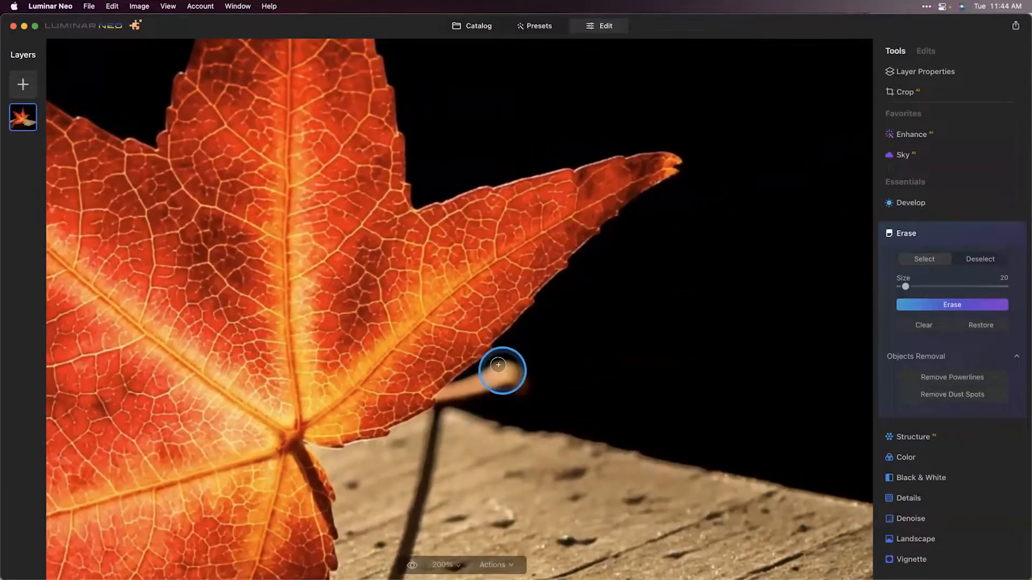
mouse_move(499, 365)
mouse_down()
mouse_move(510, 382)
mouse_move(518, 375)
mouse_move(499, 362)
mouse_up()
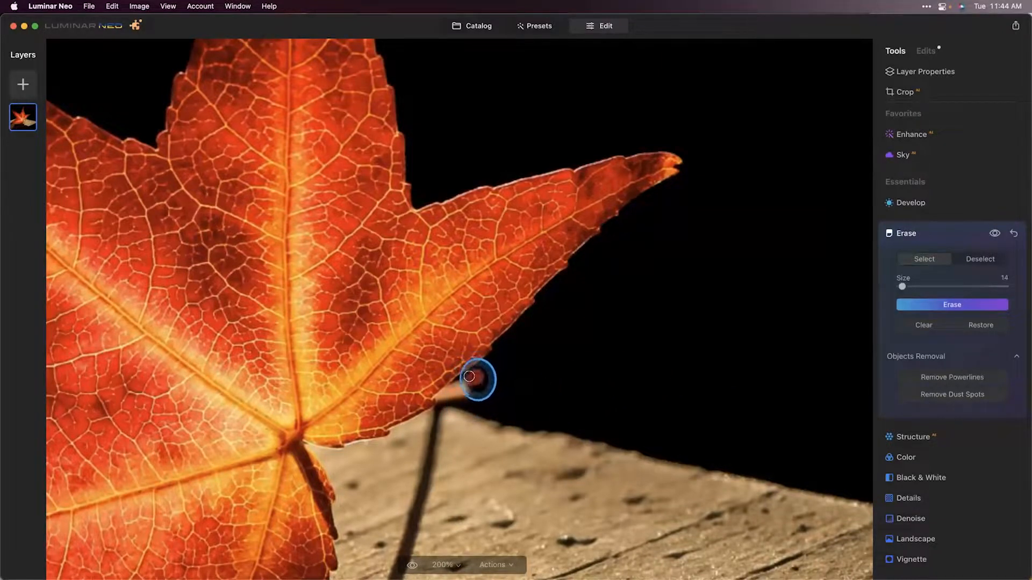
mouse_move(456, 383)
mouse_down()
mouse_move(462, 396)
mouse_move(484, 390)
mouse_up()
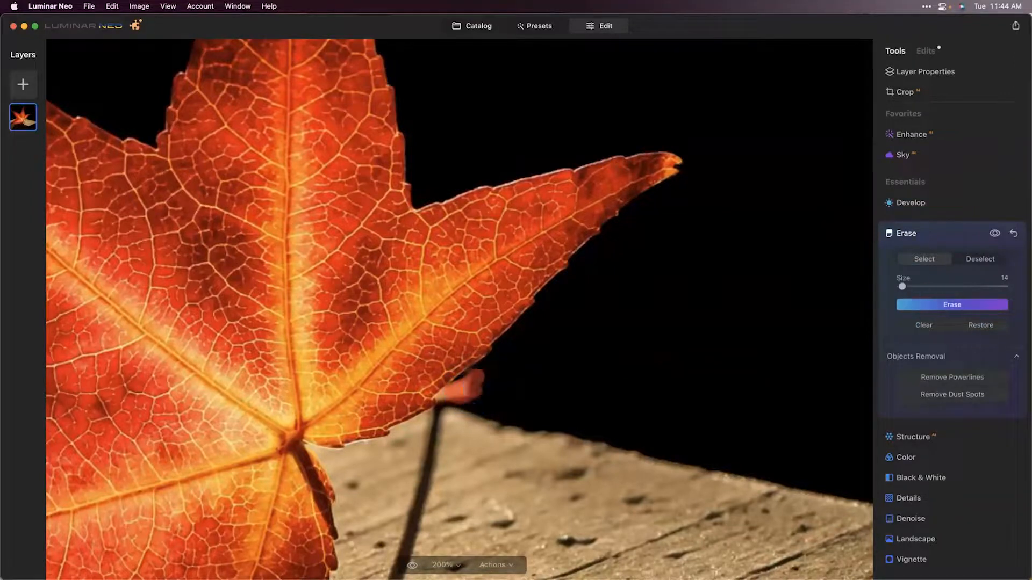
click(953, 306)
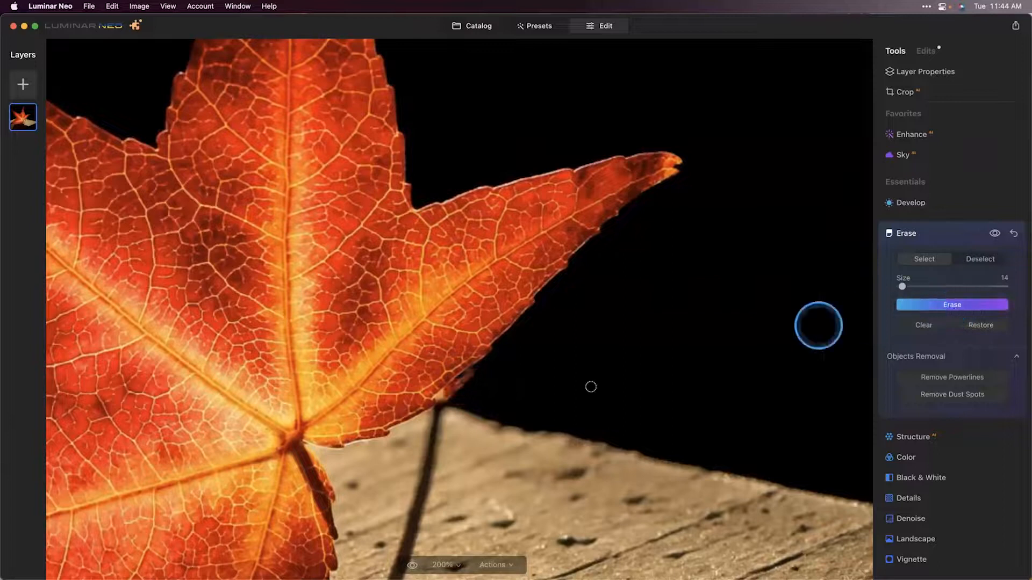
mouse_move(451, 389)
mouse_down()
mouse_move(467, 372)
mouse_move(444, 392)
mouse_up()
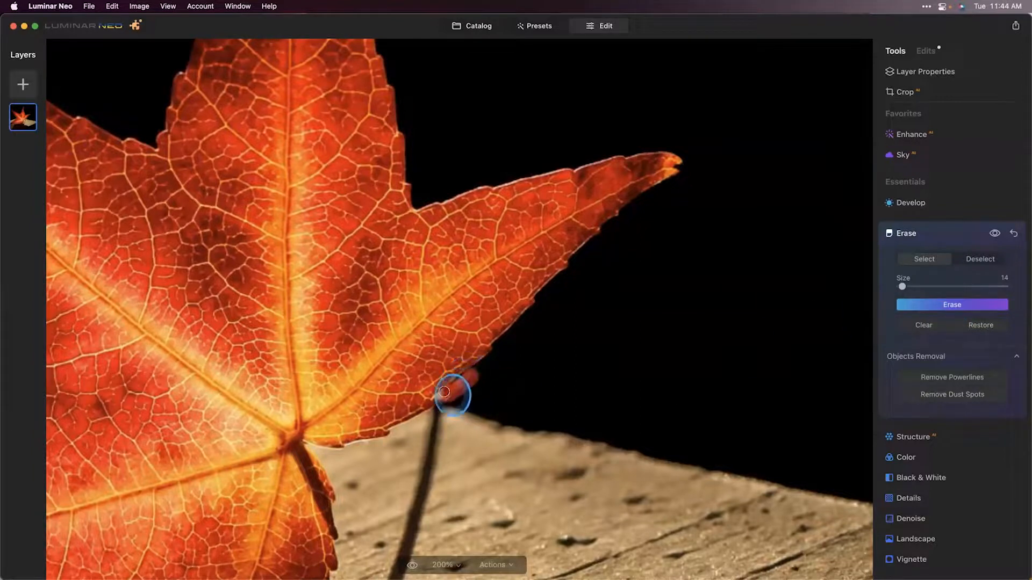
click(908, 303)
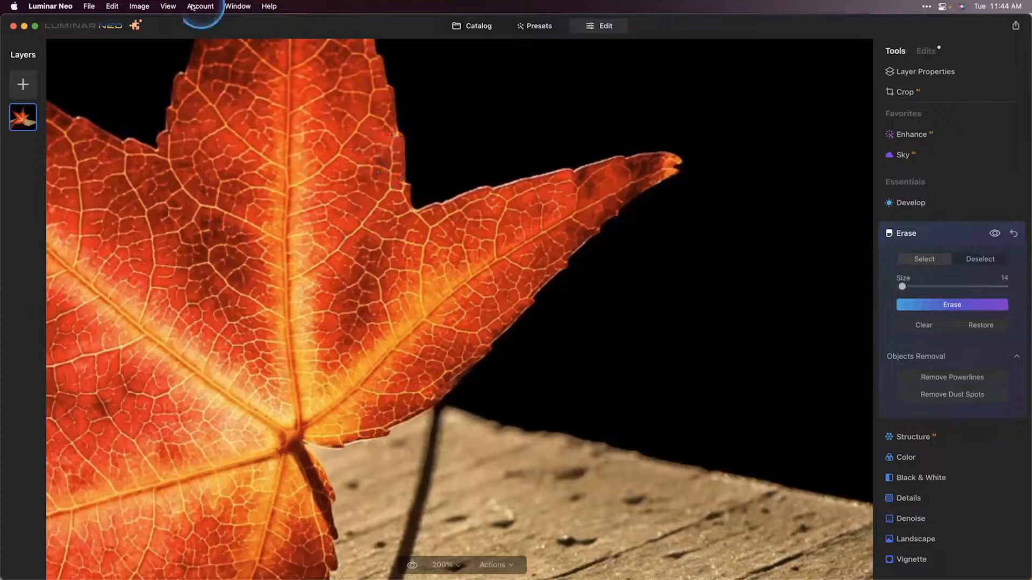
Step: Export the edited leaf photo as fall-perfection JPEG into the My Amazing Photos folder on the MyPhotos drive
click(83, 7)
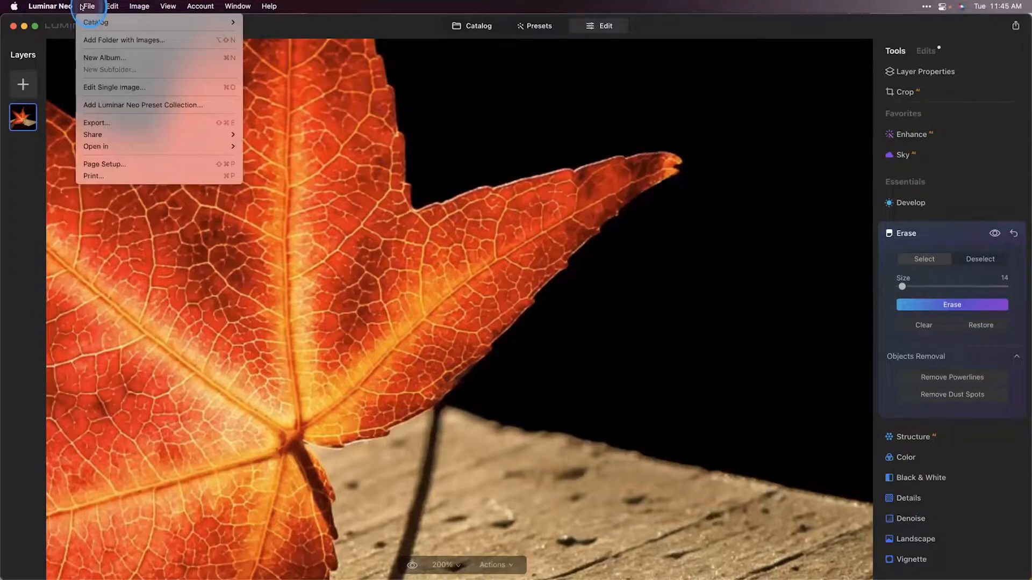
click(111, 124)
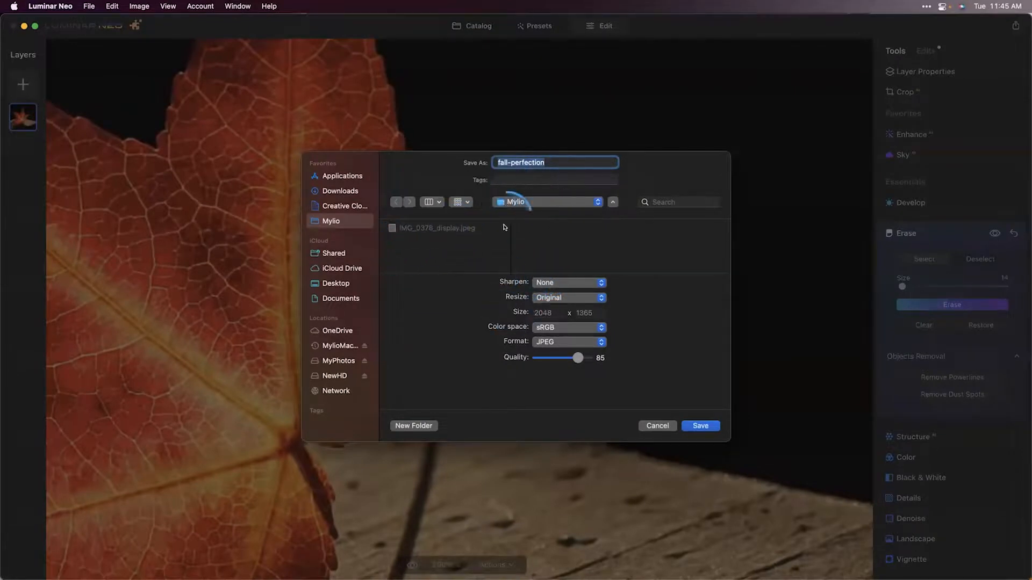
click(332, 361)
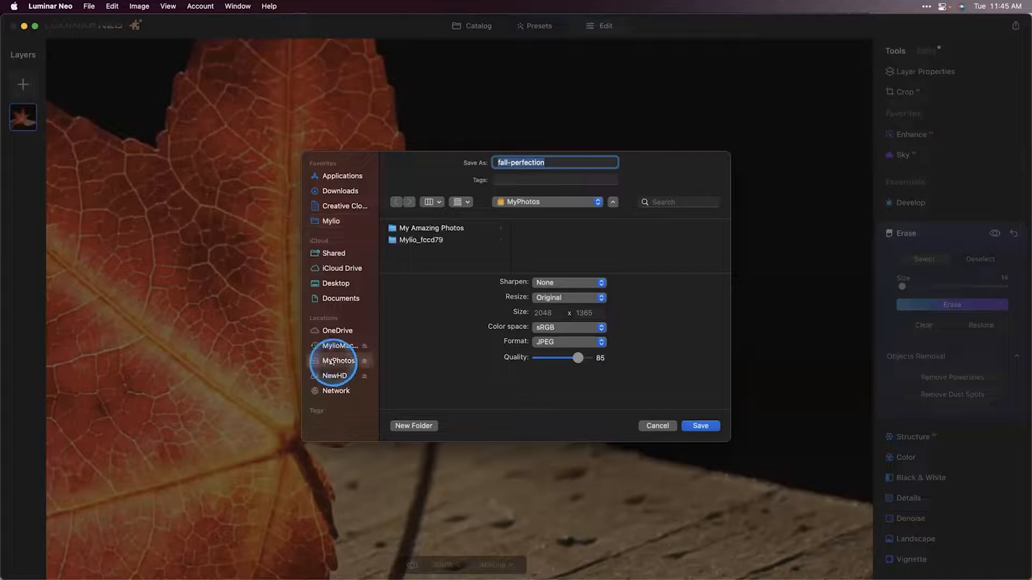
click(439, 228)
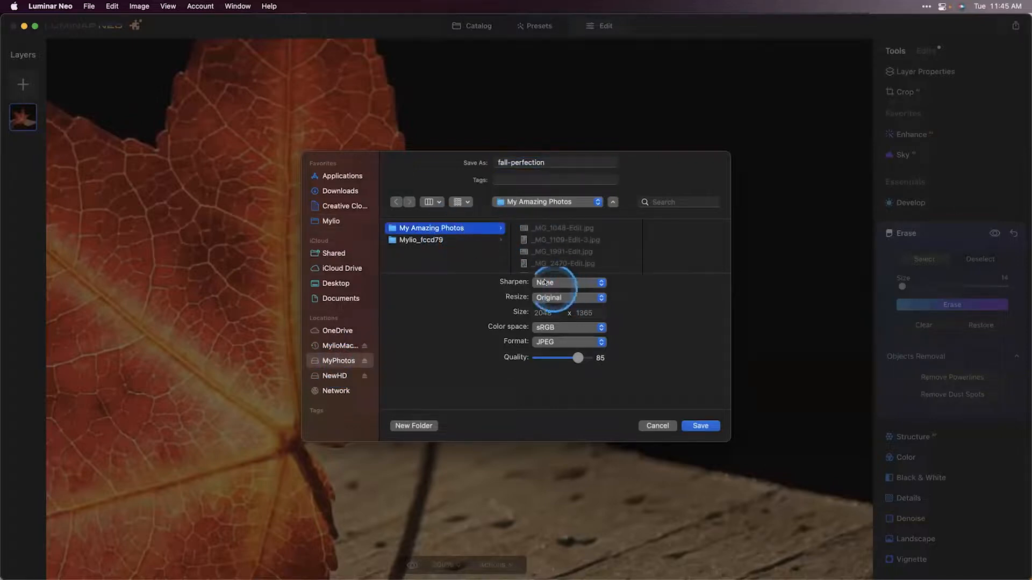
click(700, 425)
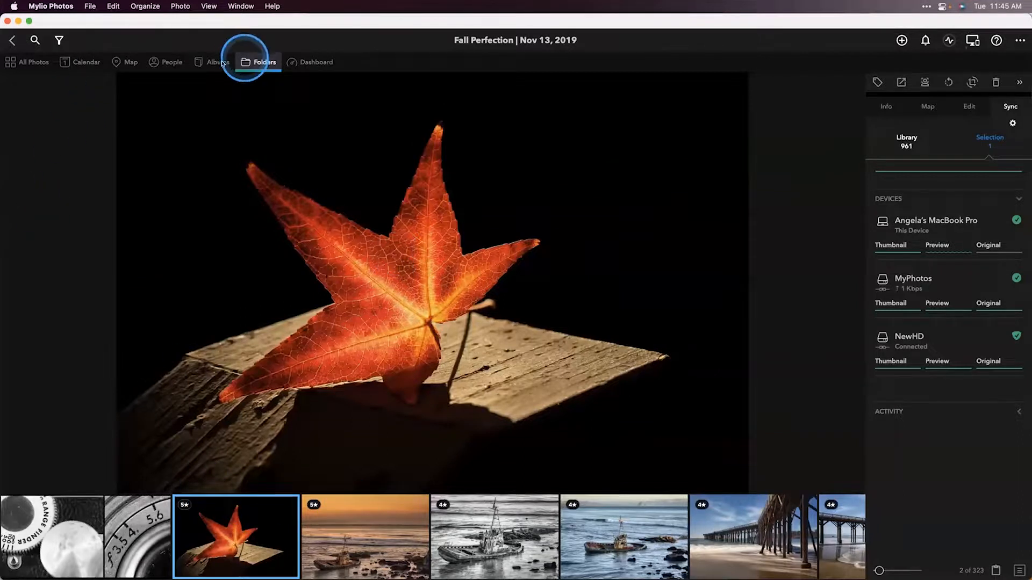
Step: Return to the My Amazing Photos folder in Mylio and delete the duplicate fall-perfection photo
click(14, 42)
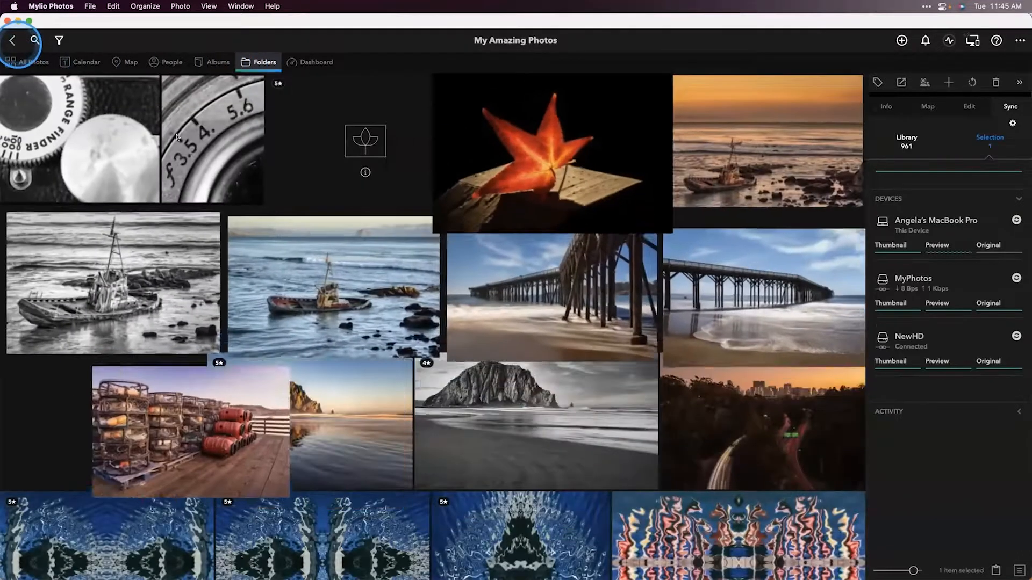
click(383, 145)
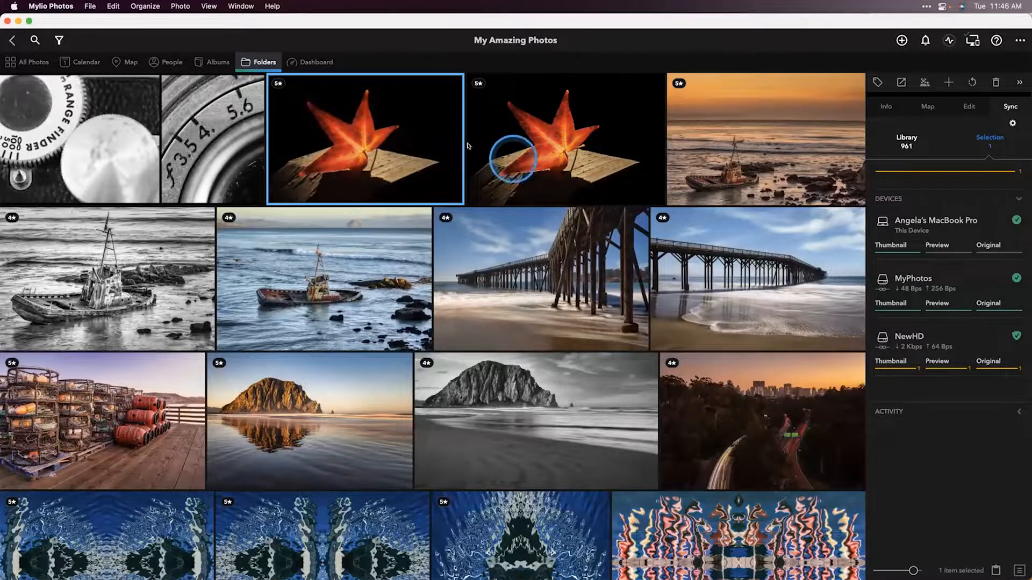
right_click(351, 144)
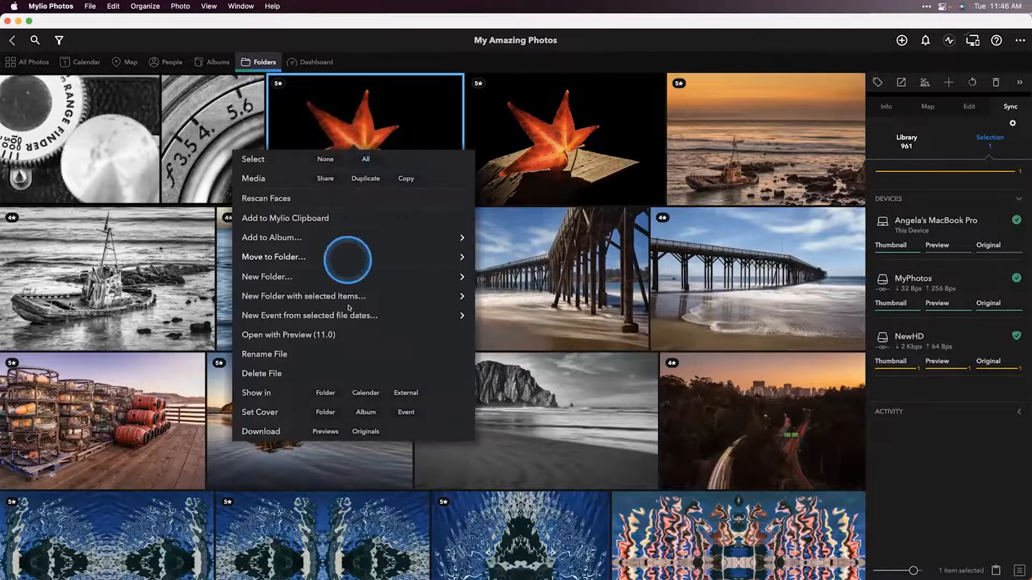
click(280, 375)
click(571, 376)
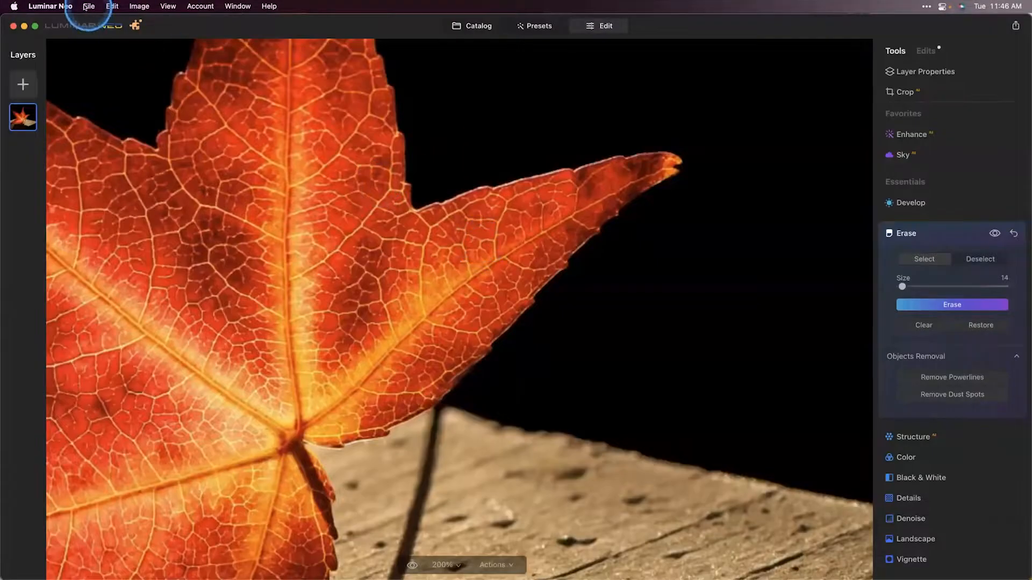
Step: Export the edited leaf photo again as fall-perfection_display into the My Amazing Photos folder
click(88, 7)
click(98, 123)
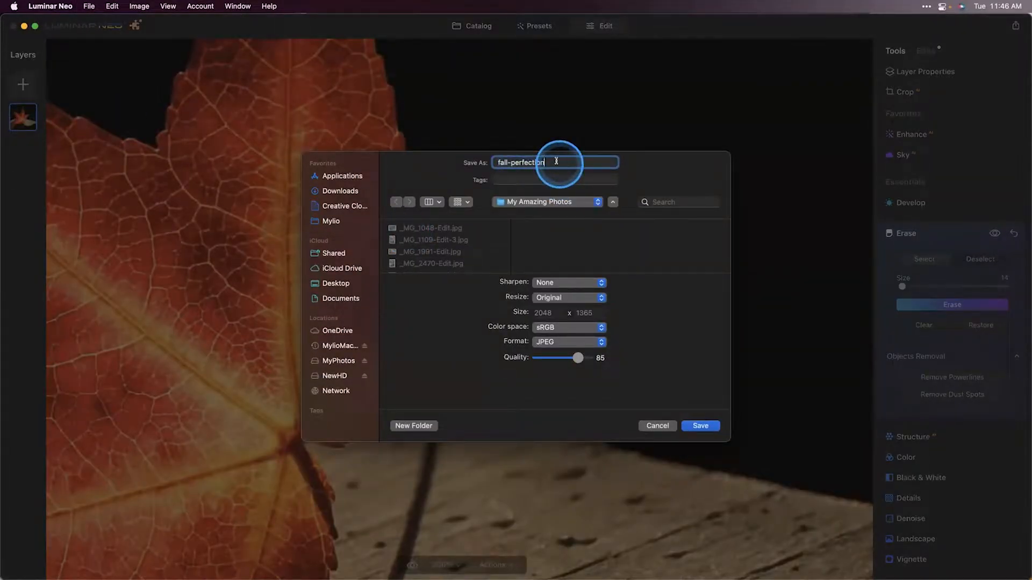
text(display)
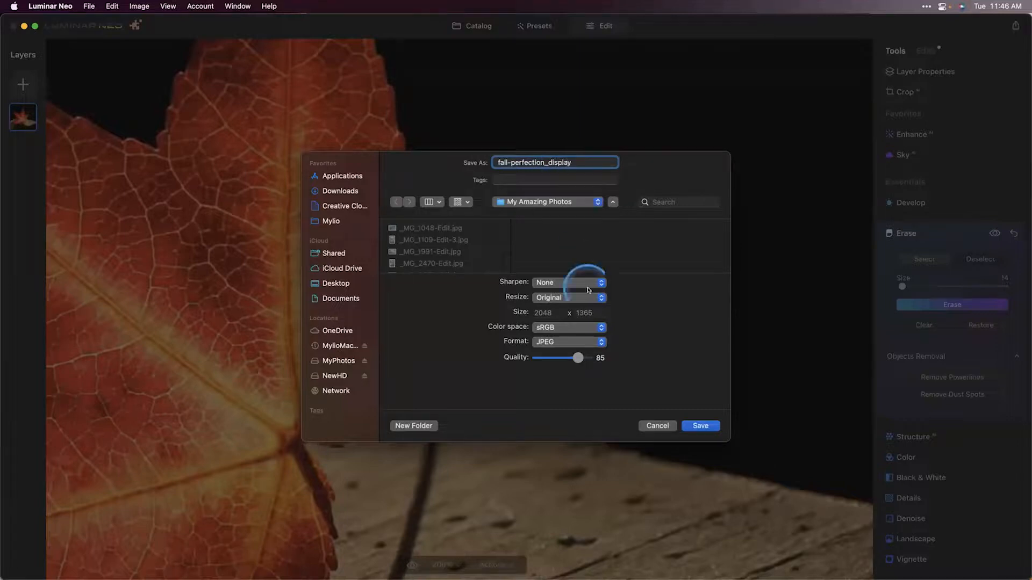
click(695, 426)
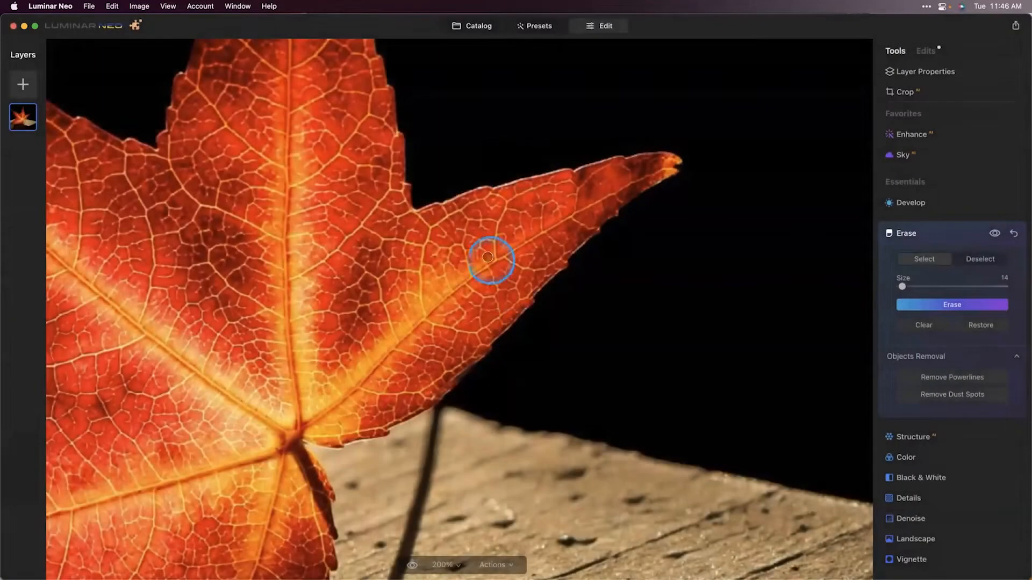
Step: Switch to Mylio Photos and view the leaf photo's details in the Info panel
key(super+Tab)
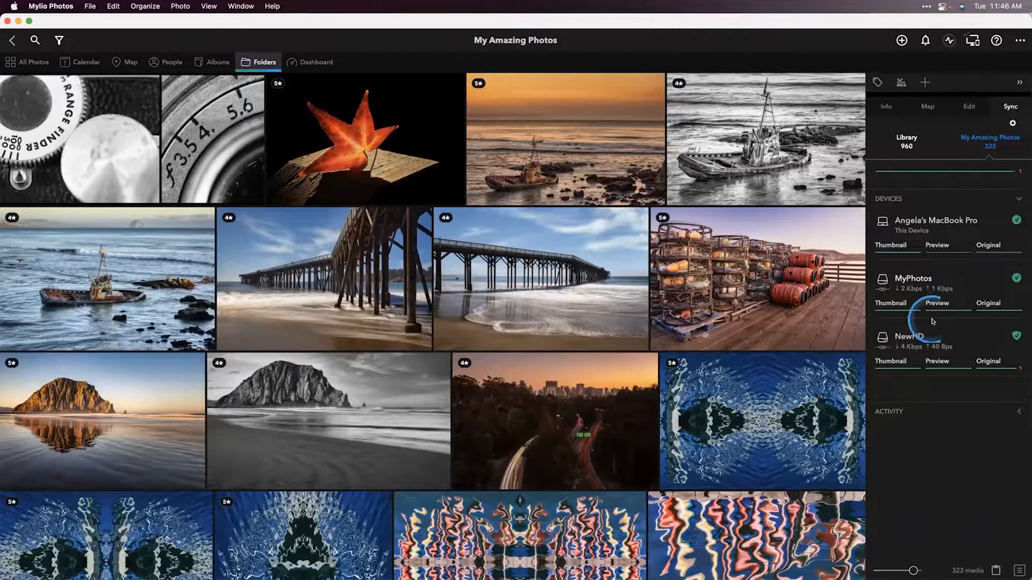
click(888, 107)
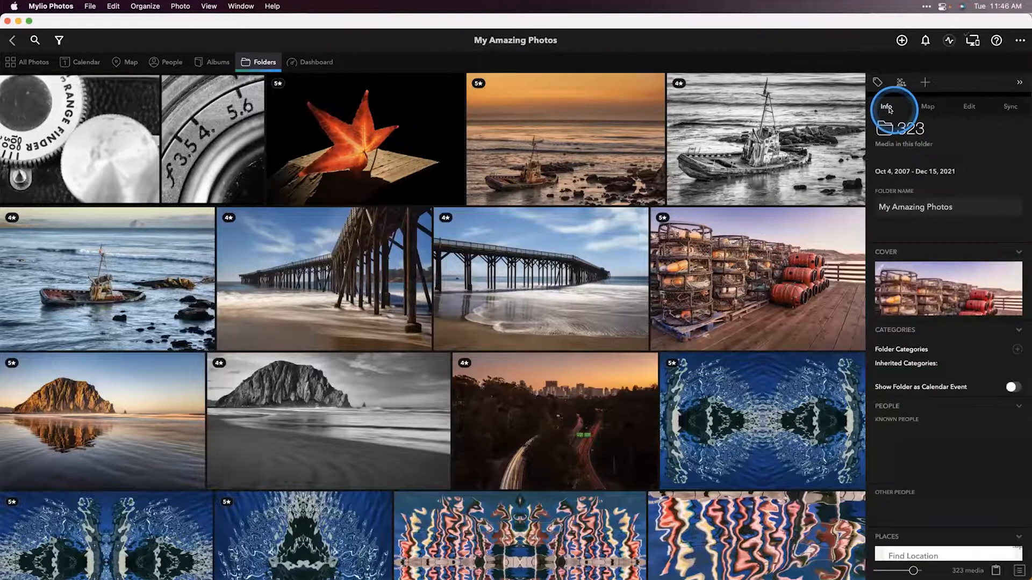
click(322, 152)
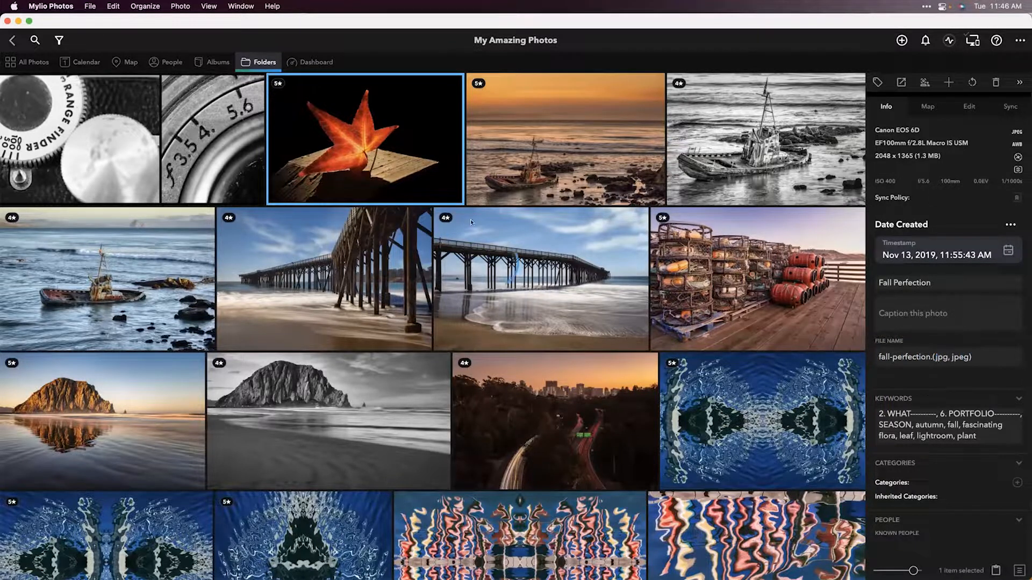
Step: Reveal the leaf photo's file in Finder and inspect the exported fall-perfection_display file in My Amazing Photos
right_click(416, 136)
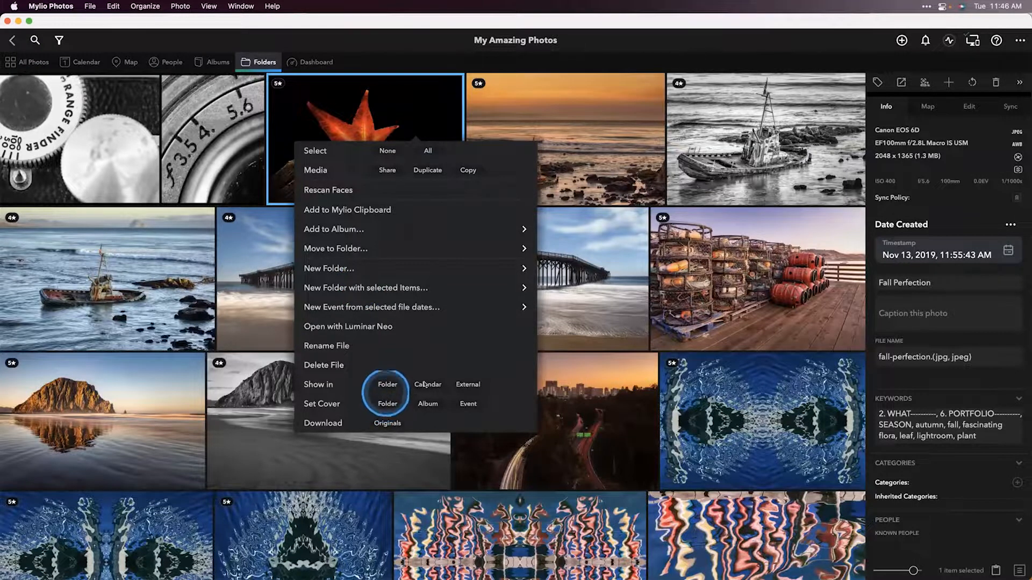
click(468, 385)
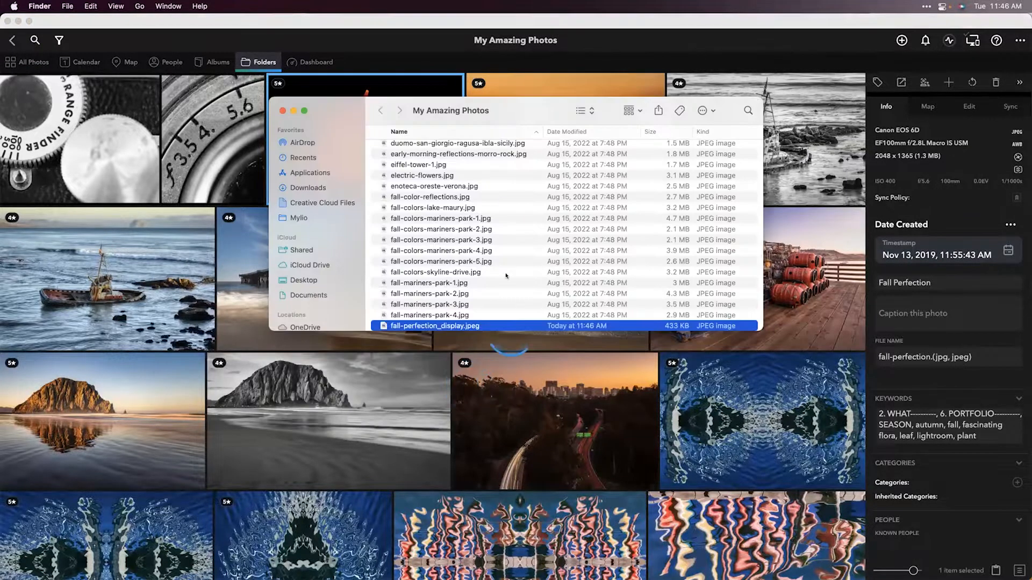
scroll(497, 217, down, 3)
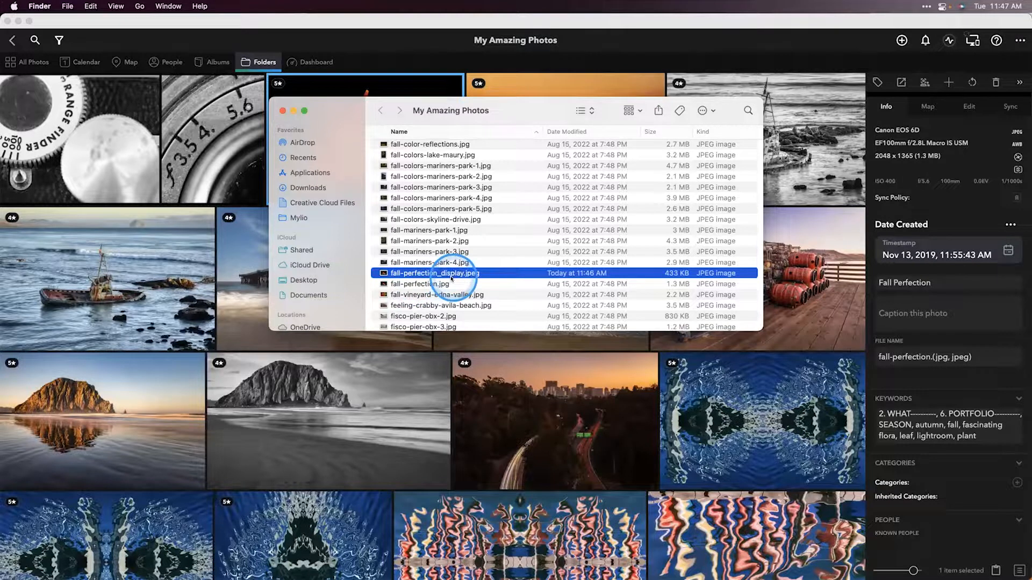
click(404, 92)
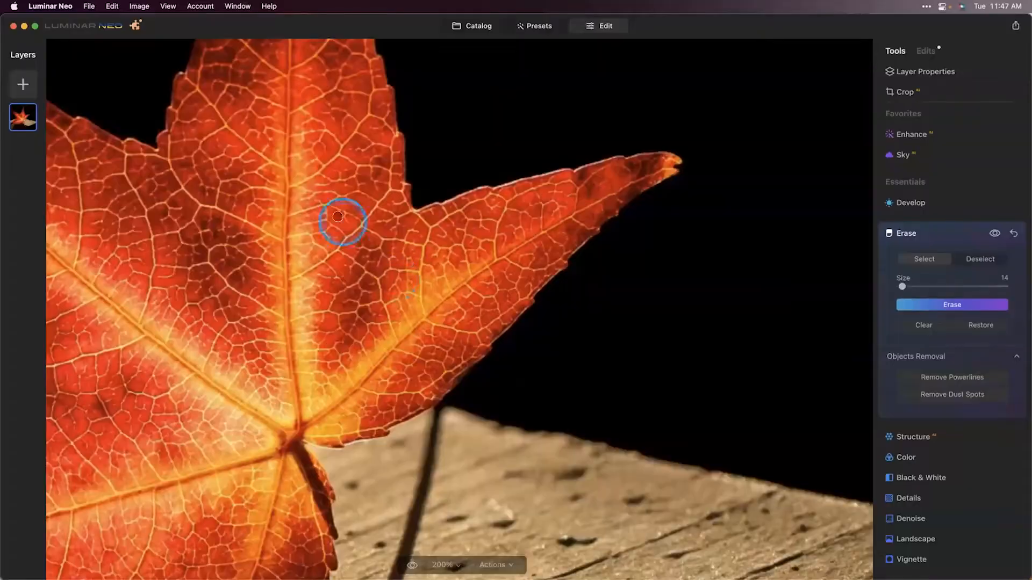
Step: Reopen the leaf photo from the Luminar Neo catalog in the editor and set the Structure Amount to 34
click(487, 25)
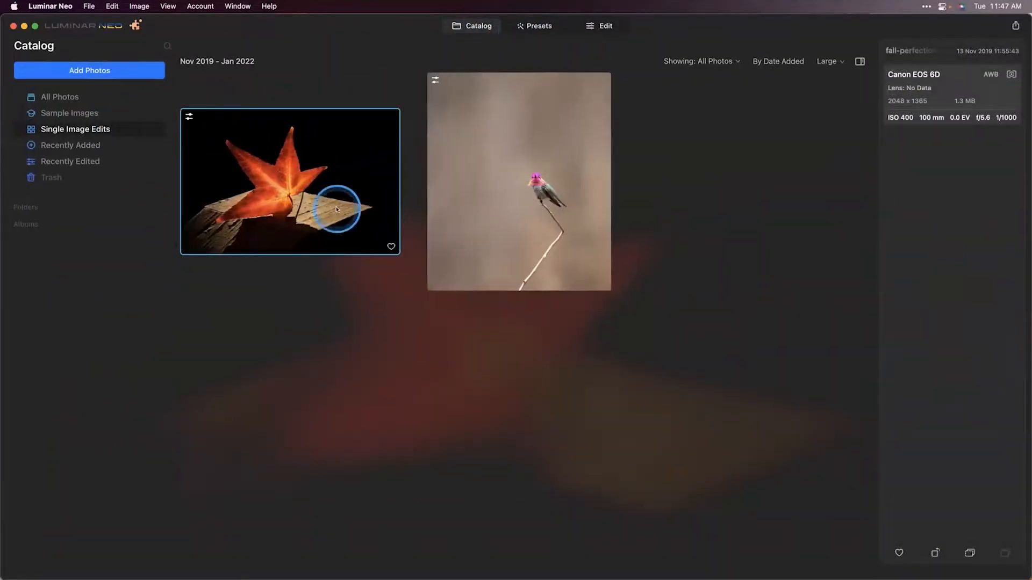
double_click(321, 188)
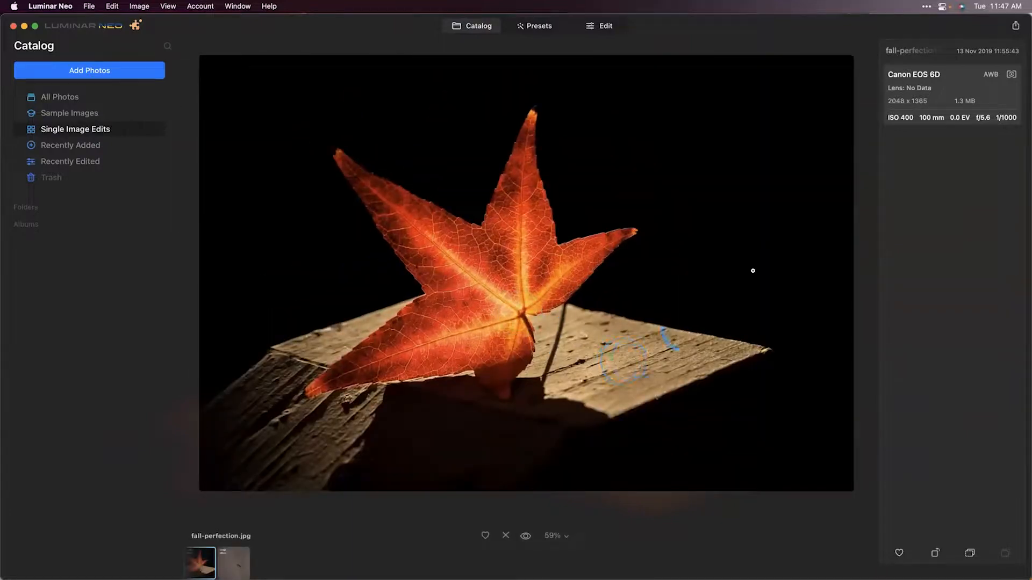
click(598, 26)
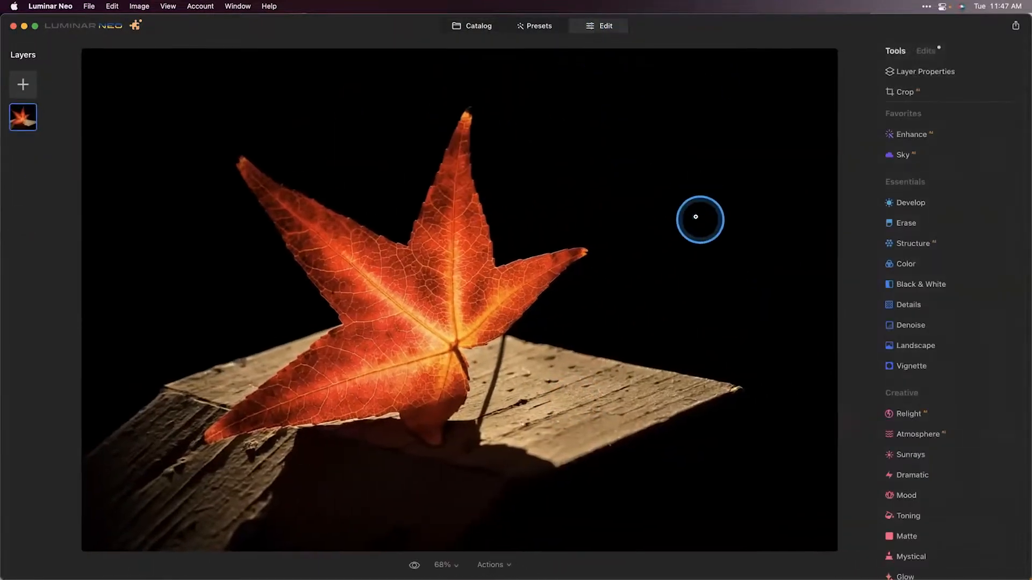
click(915, 244)
drag(948, 310, 971, 309)
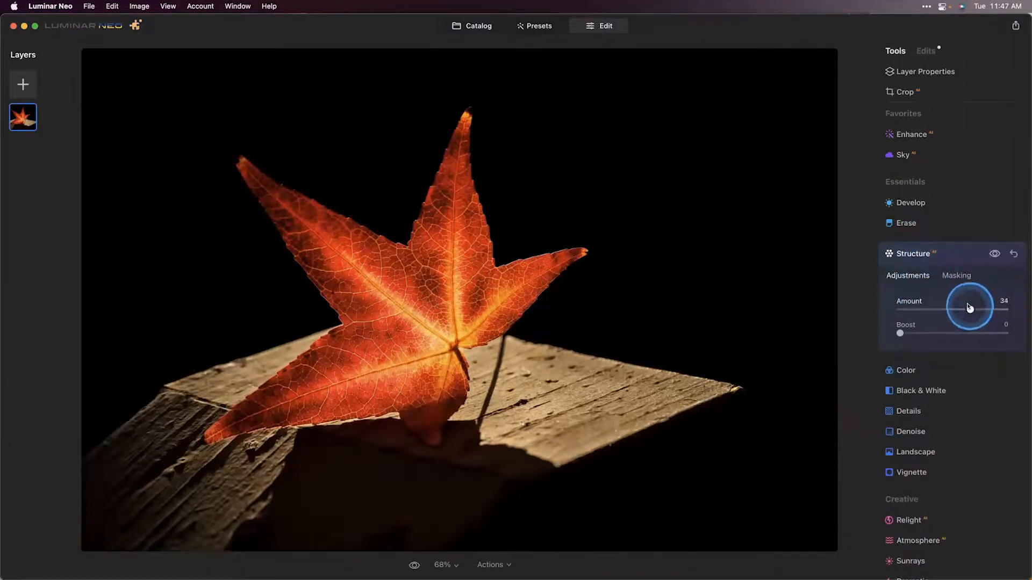
Step: In Color's HSL Hue adjustments, set Red to 34, Orange to 48 and Yellow to -100, comparing with the original
scroll(965, 308, down, 2)
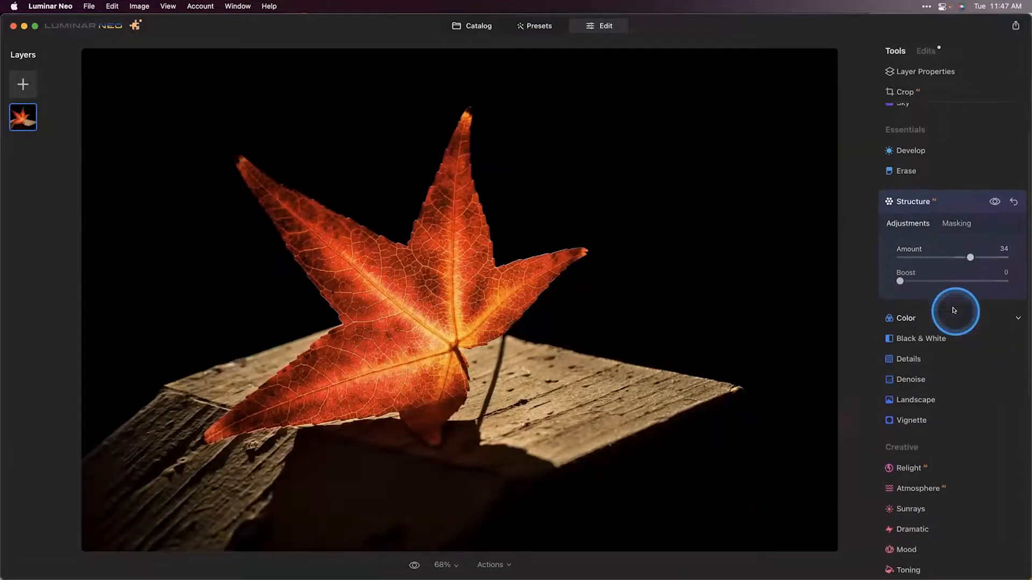
click(934, 315)
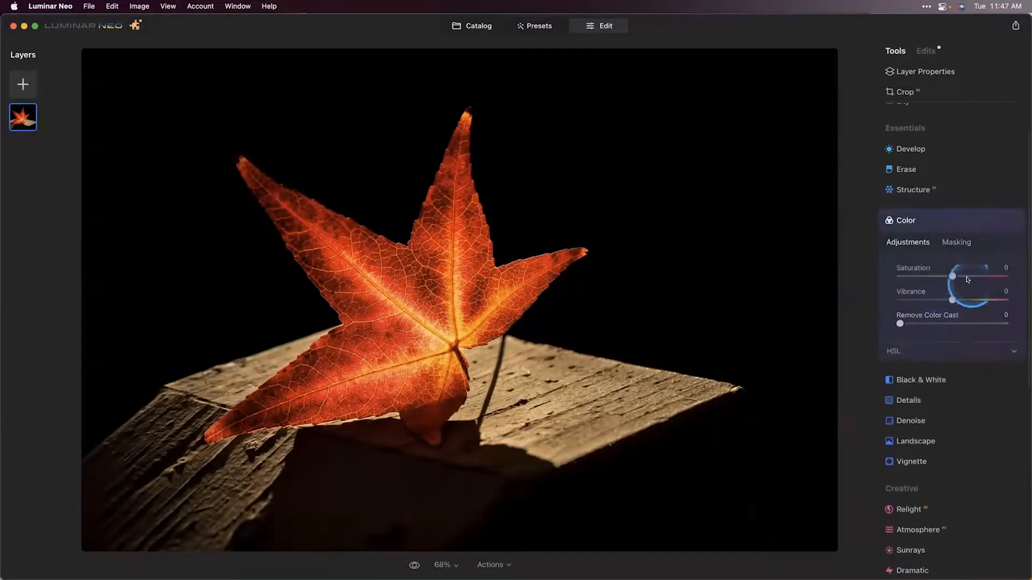
click(913, 353)
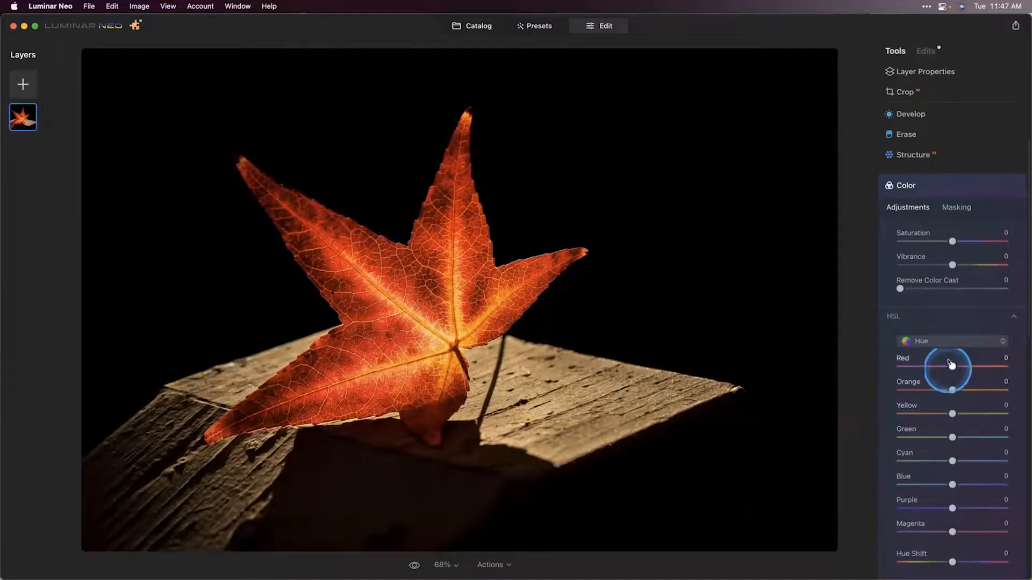
click(924, 341)
click(929, 357)
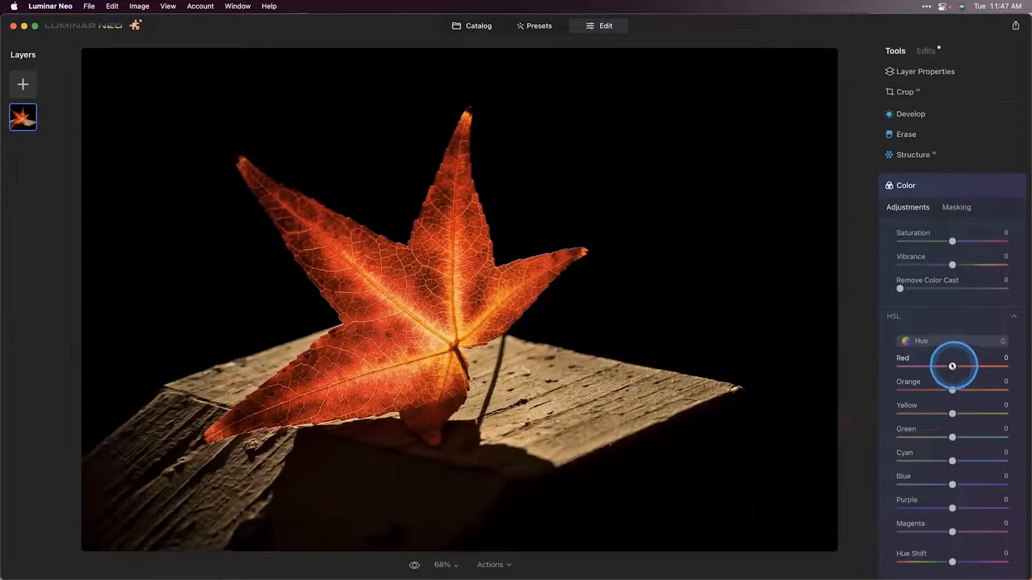
drag(952, 366, 969, 366)
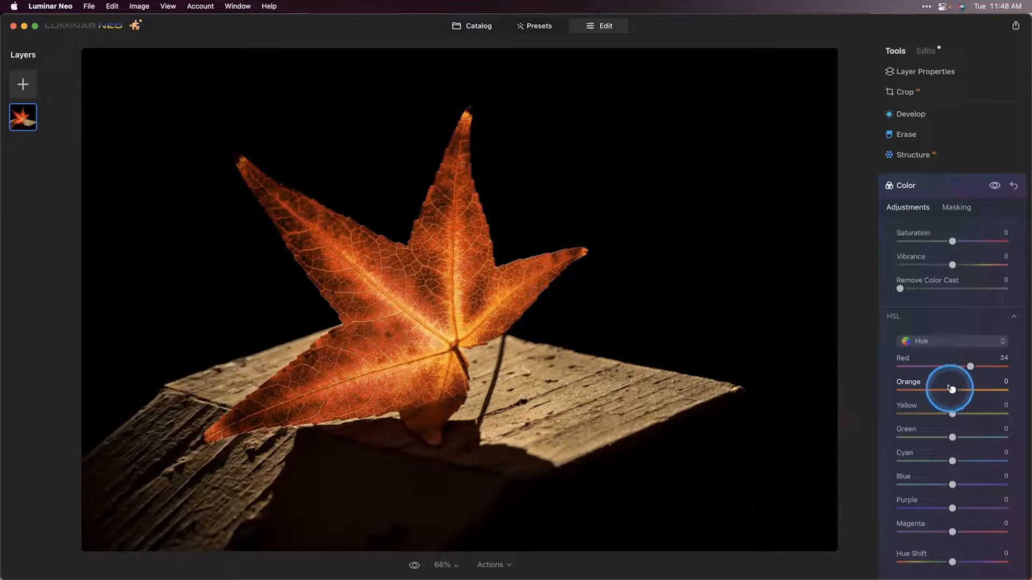
drag(951, 389, 977, 388)
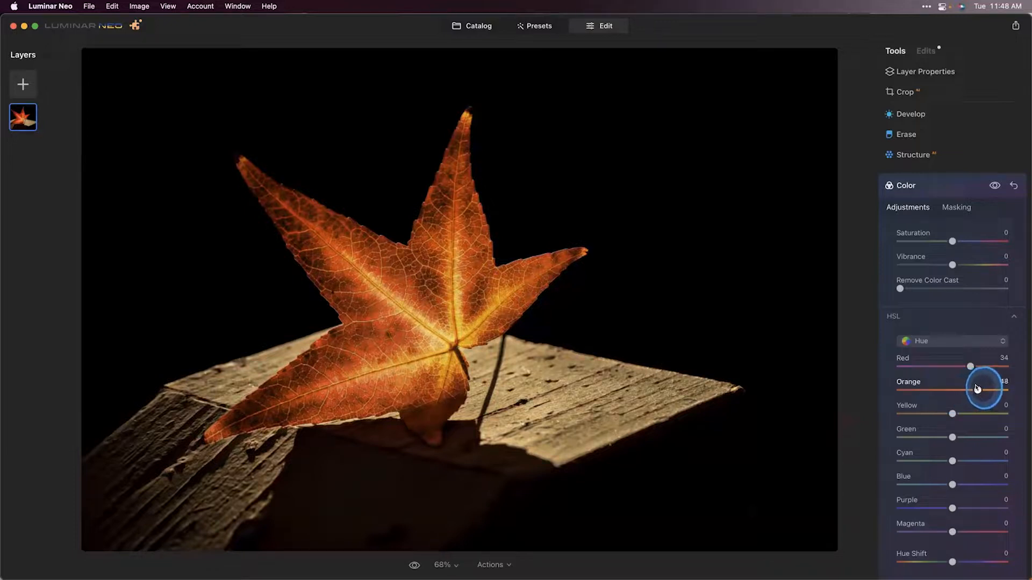
drag(952, 413, 889, 411)
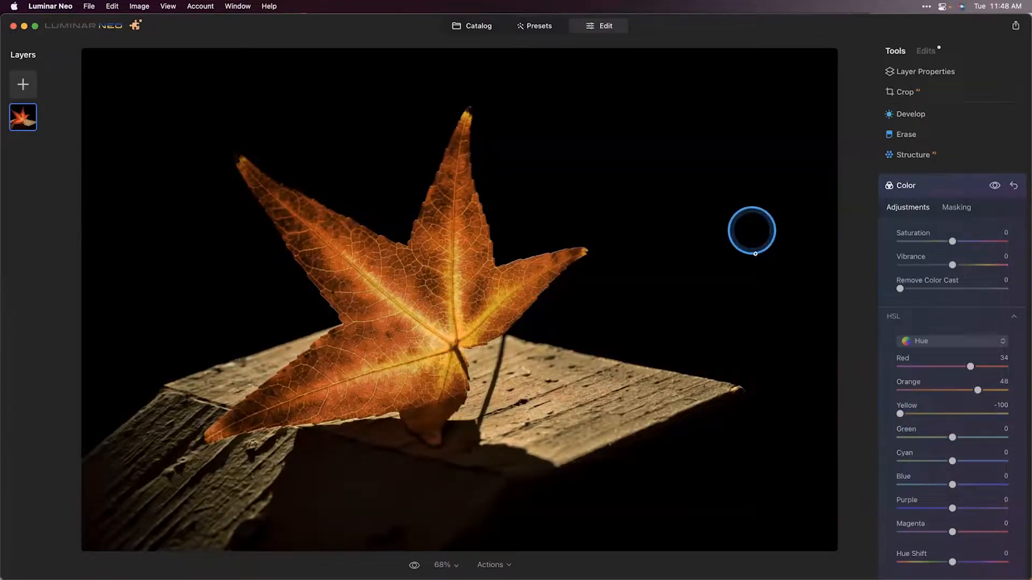
click(412, 564)
click(412, 565)
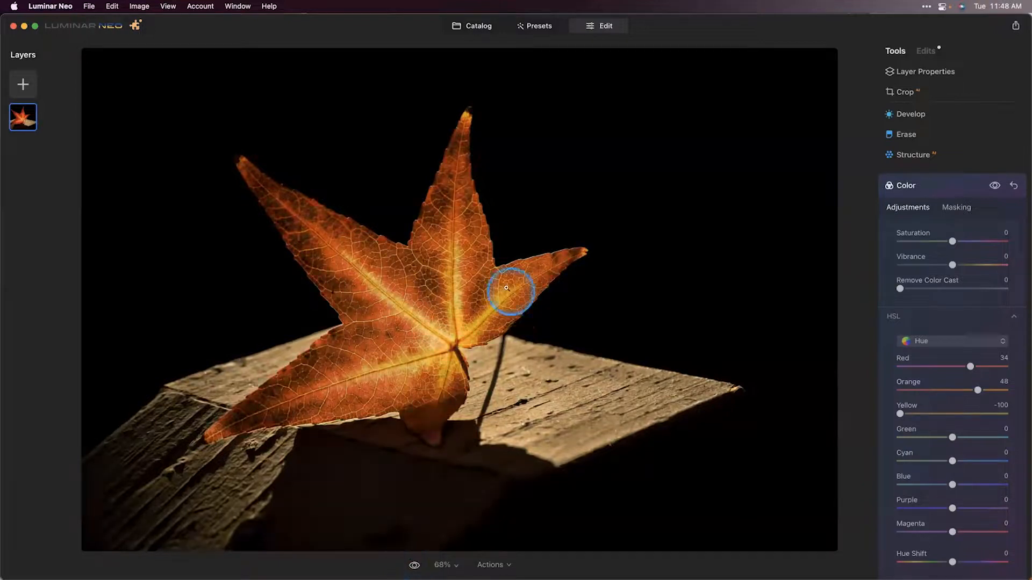
Step: Export the leaf photo as fall-perfection_display JPEG, replacing the existing file in the My Amazing Photos folder
click(89, 6)
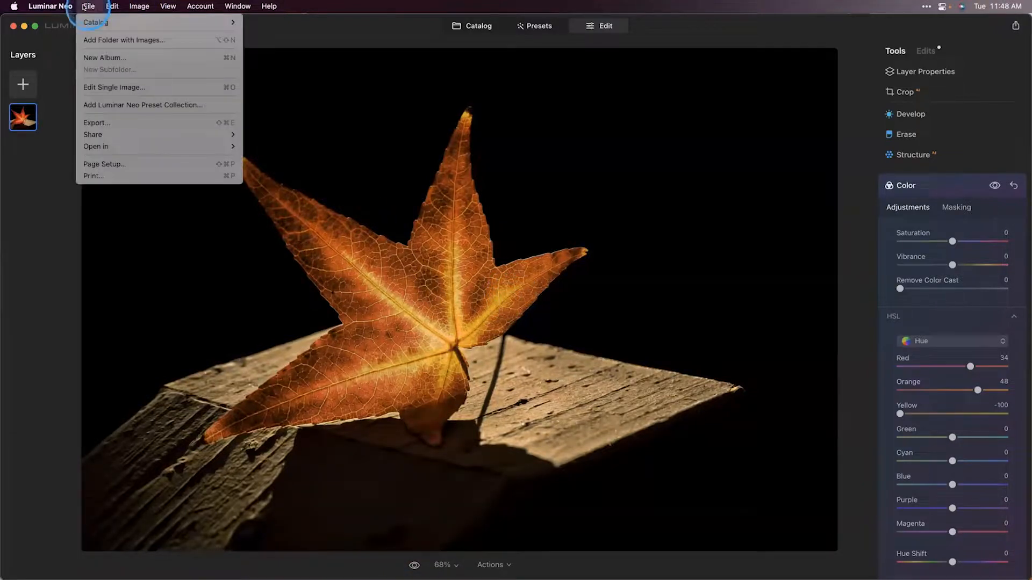
click(108, 123)
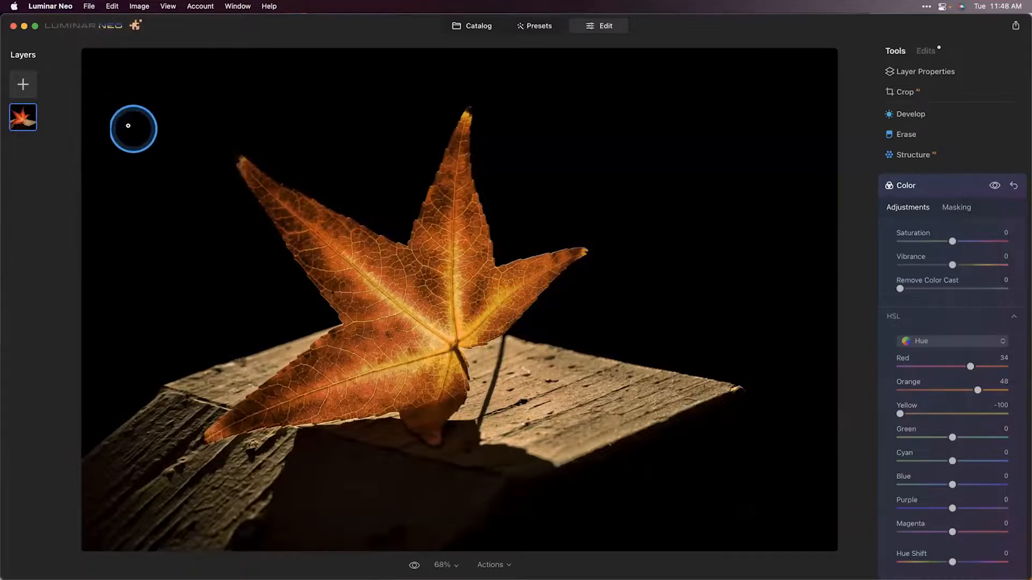
click(569, 163)
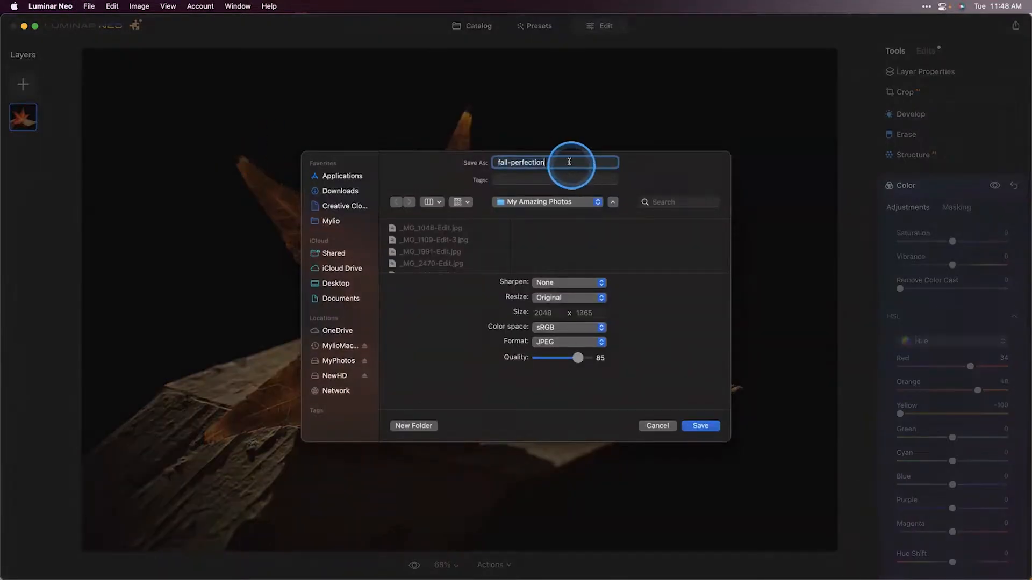
text(_display)
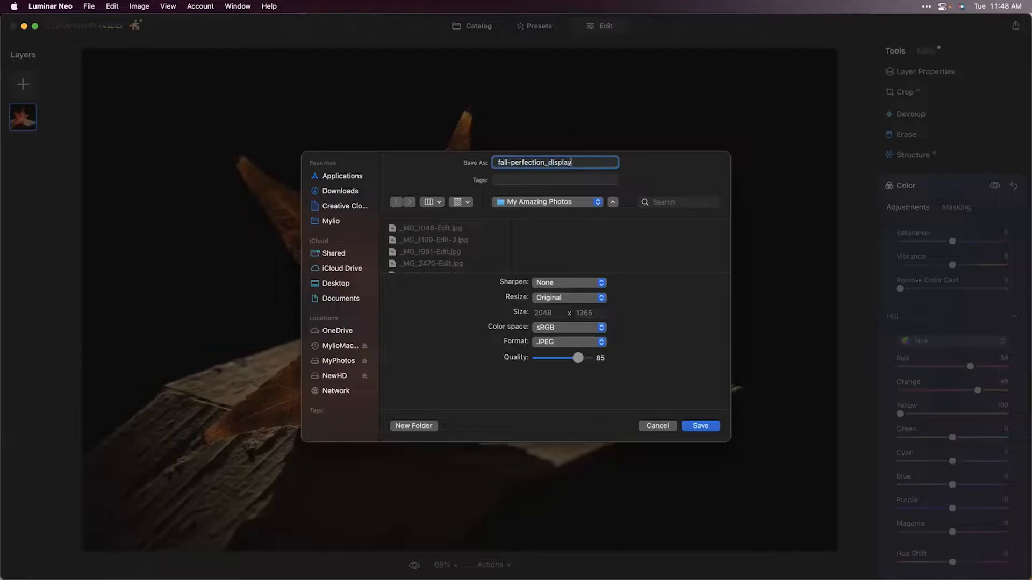
click(701, 426)
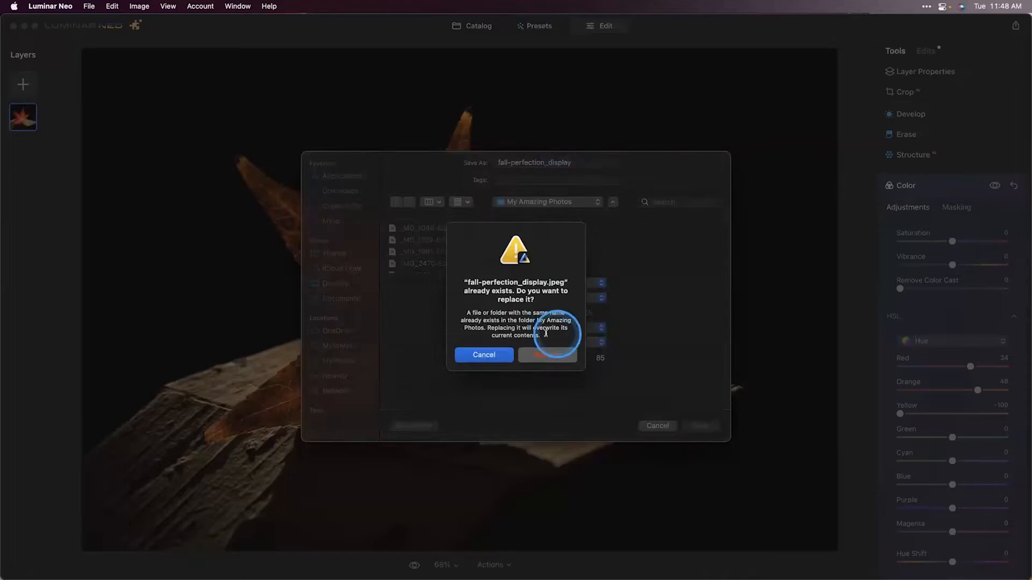
click(547, 355)
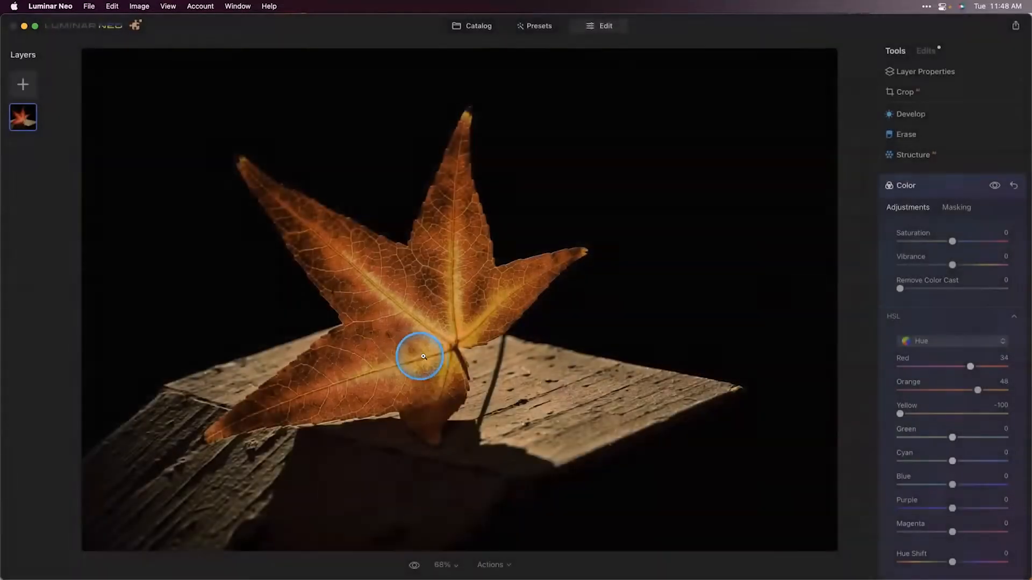
Step: Switch to Mylio Photos and review the connected devices and drives on the Dashboard before returning to Folders
key(super+Tab)
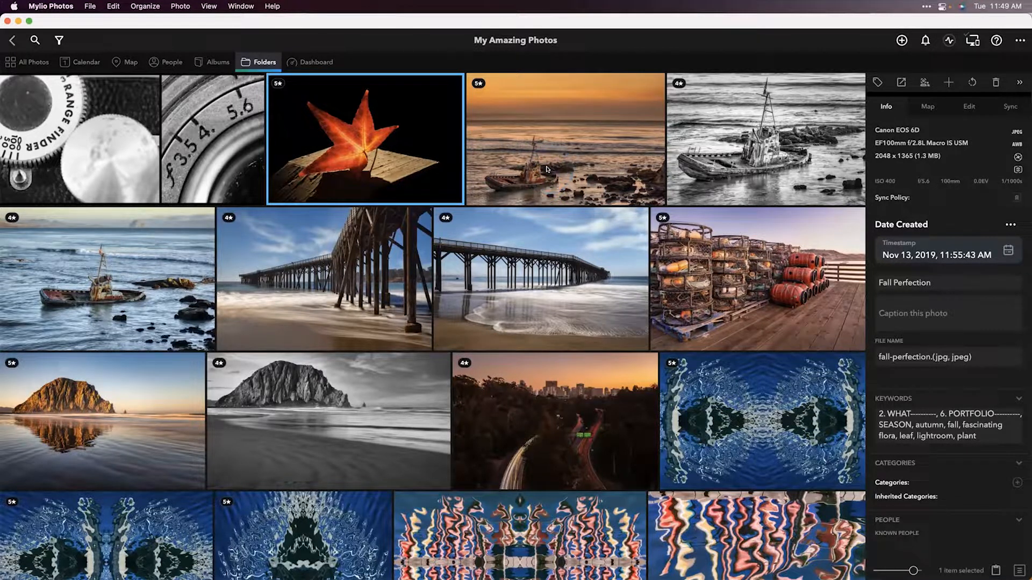
click(291, 62)
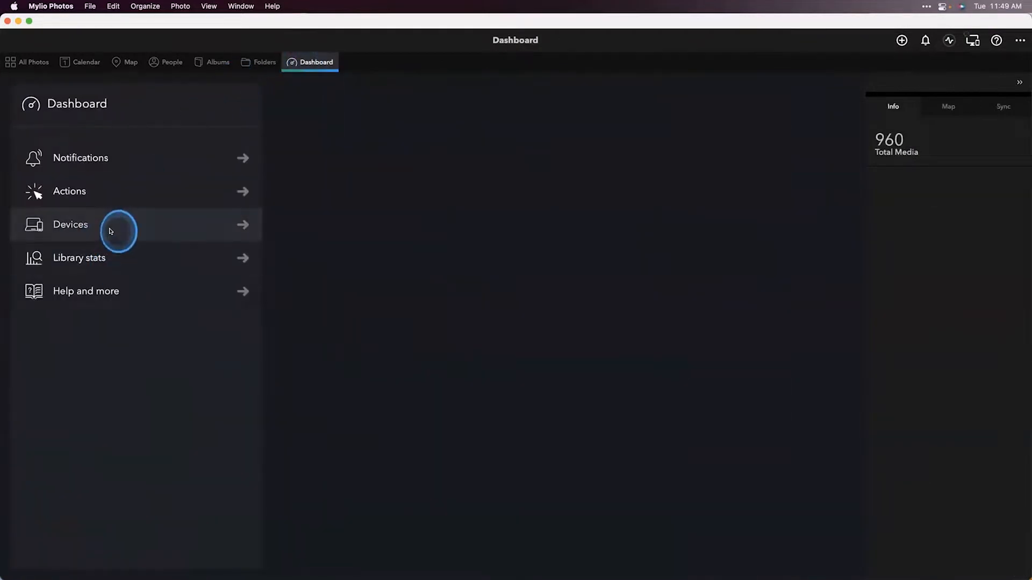
click(109, 228)
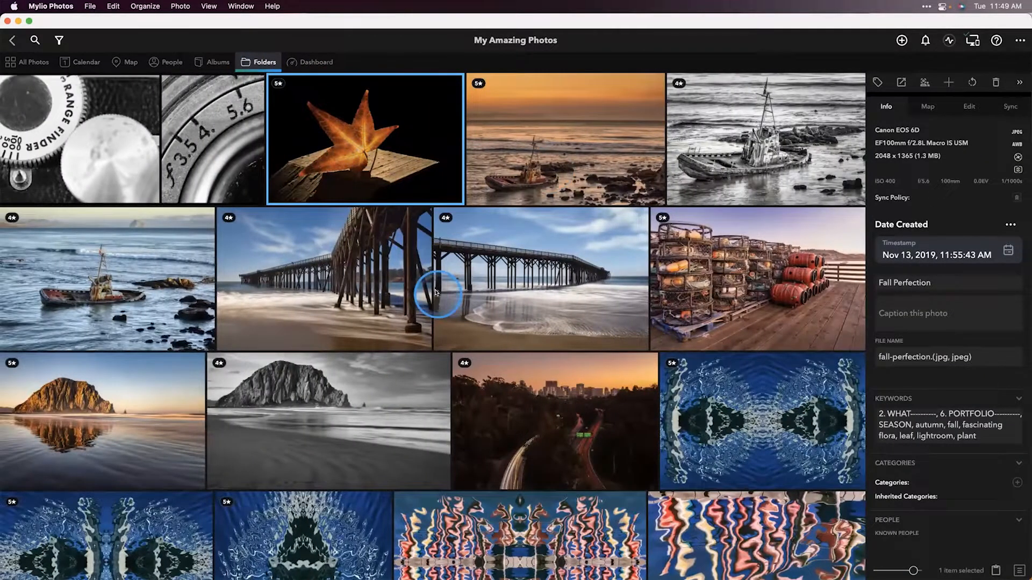
click(316, 62)
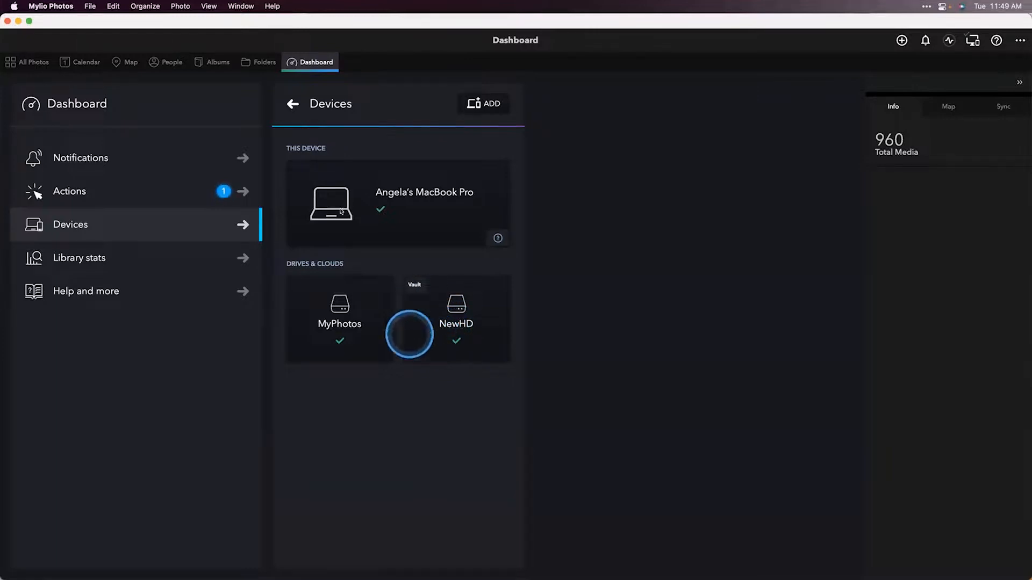
click(264, 59)
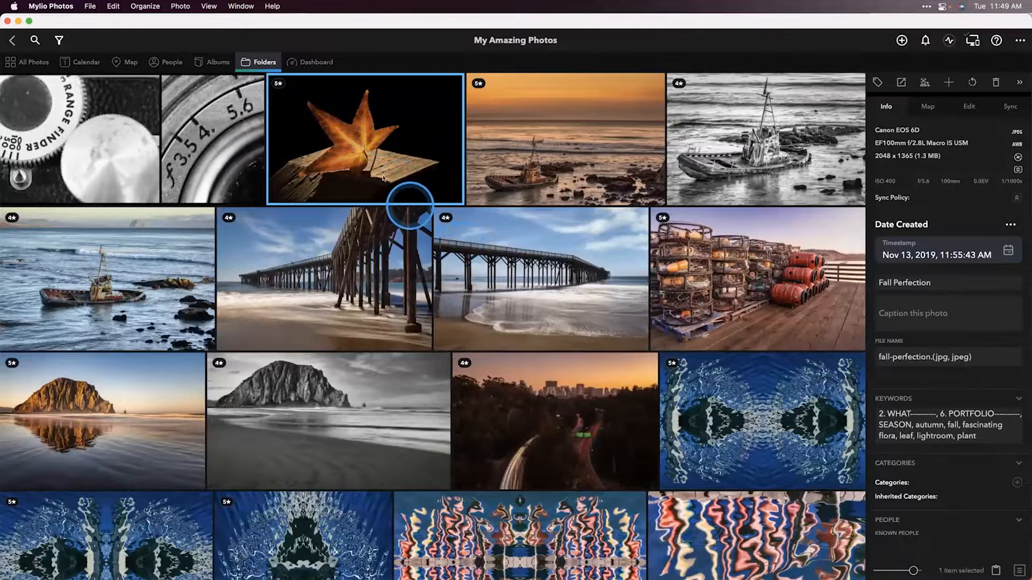
right_click(410, 138)
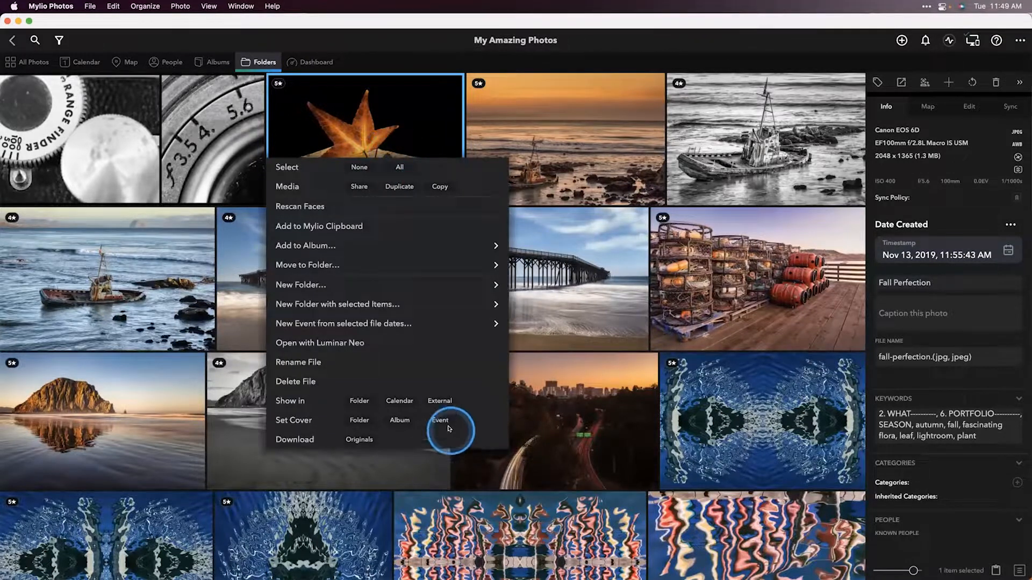
click(440, 401)
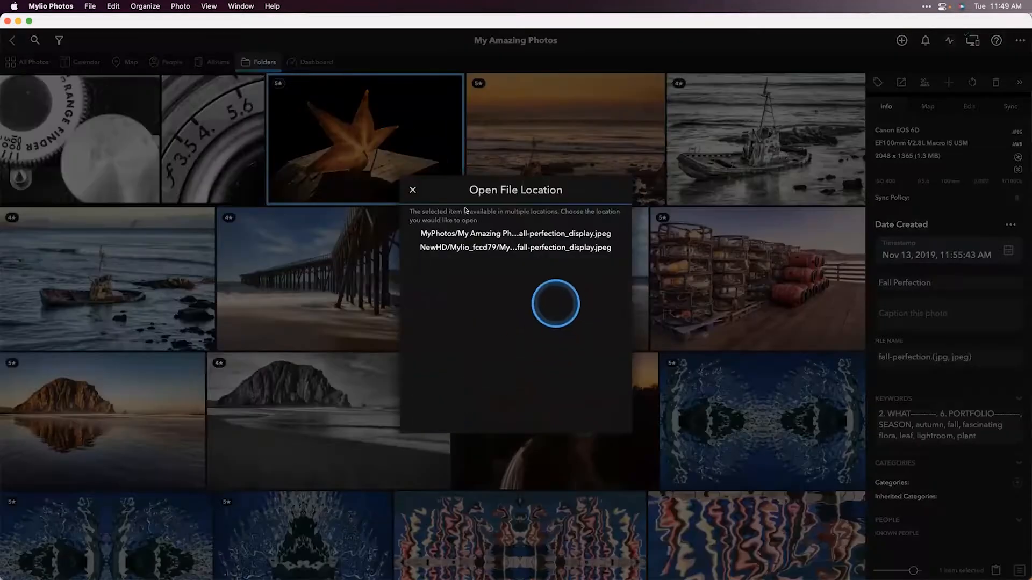
click(406, 183)
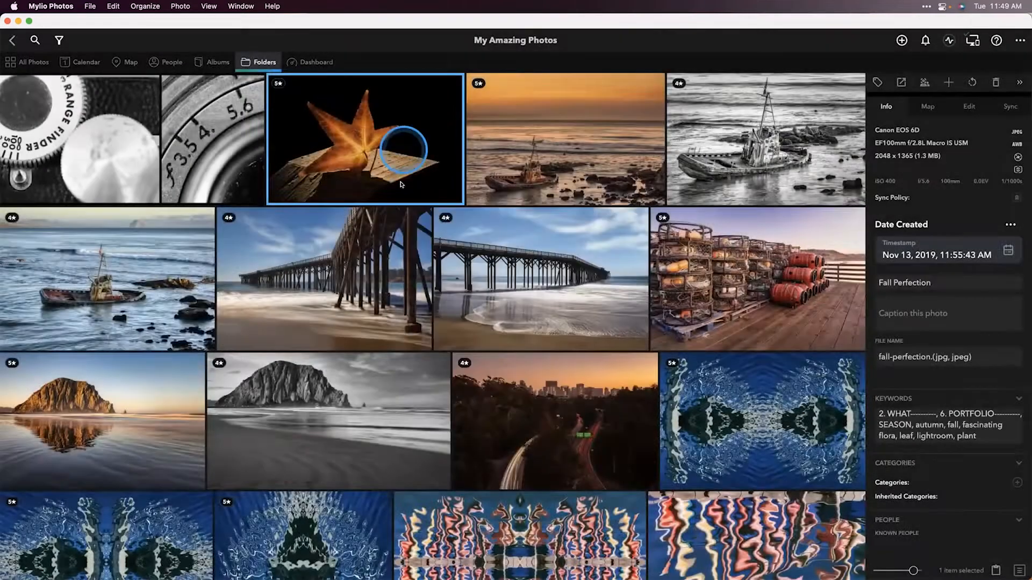
Step: Reveal the leaf photo's NewHD file location in Finder, delete fall-perfection_display.jpeg, and return to Mylio
right_click(400, 151)
click(455, 399)
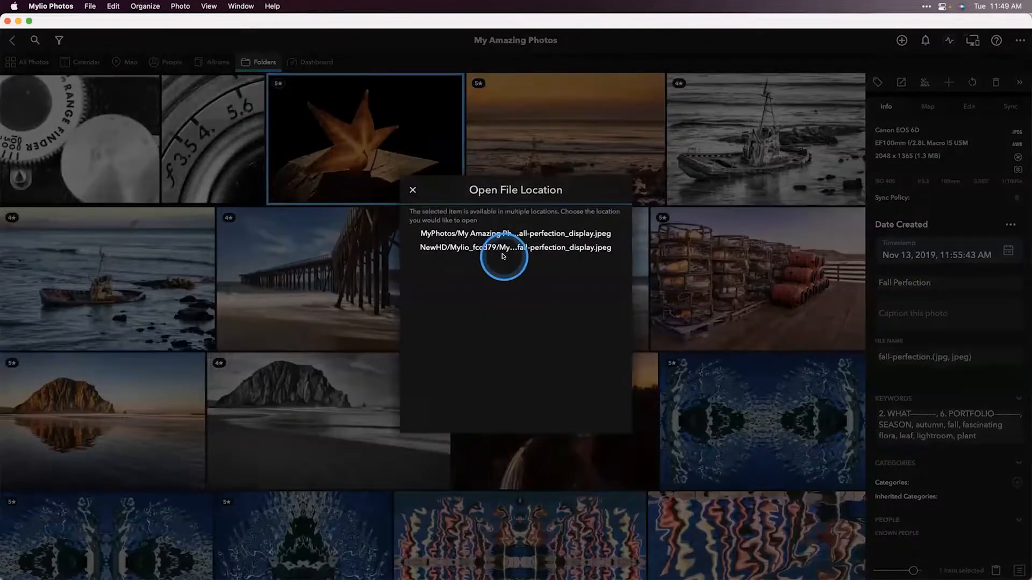
click(514, 245)
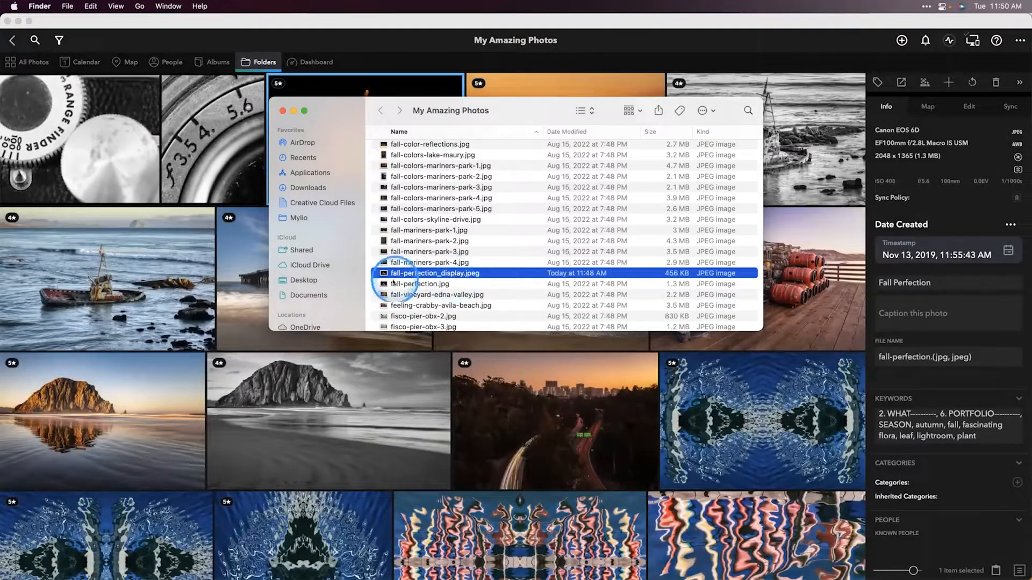
click(410, 283)
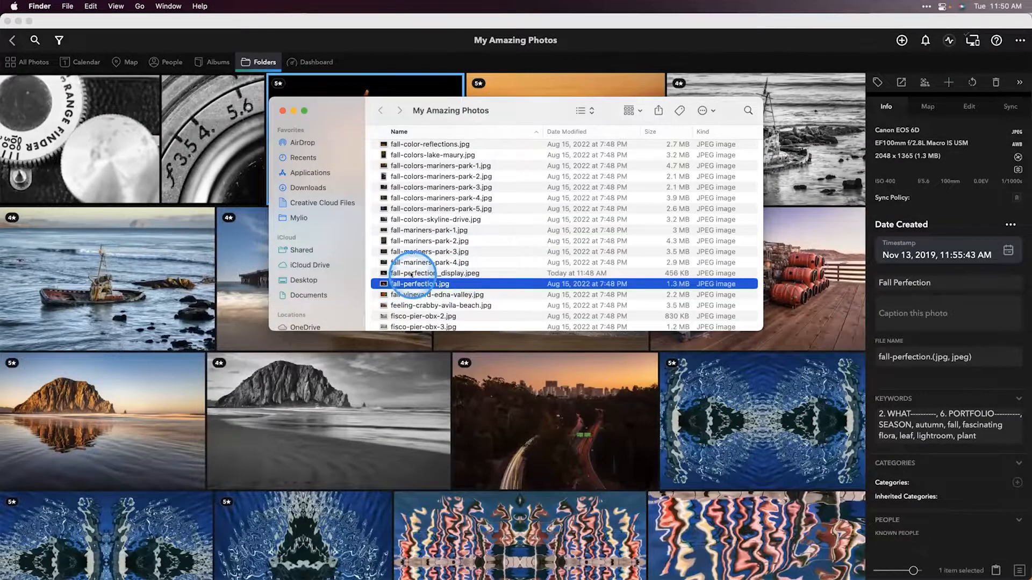
click(406, 273)
right_click(415, 275)
click(443, 310)
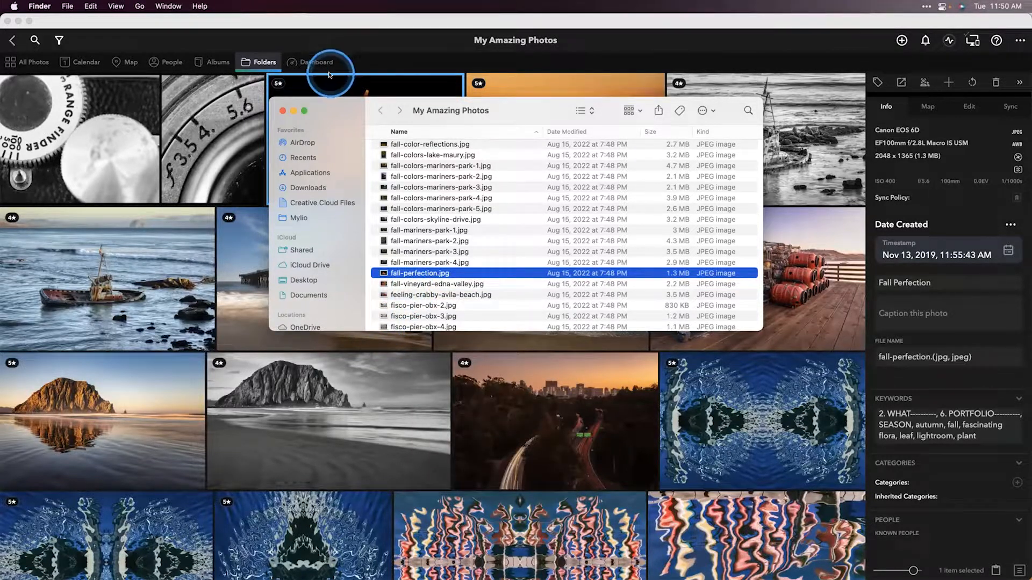
click(341, 98)
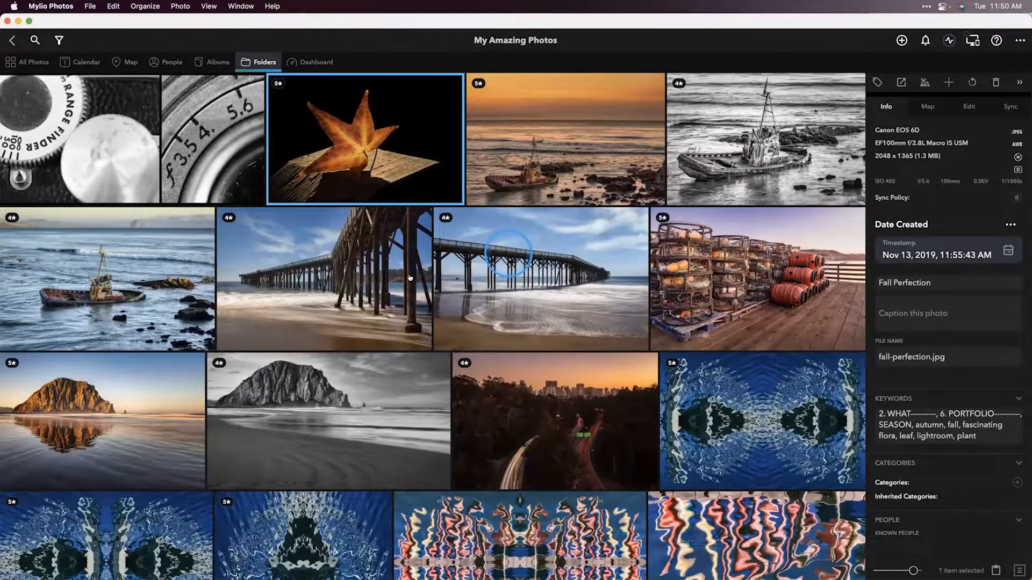
Step: Switch to Luminar Neo, delete the Color edit from the leaf photo's edit stack, and return to Mylio Photos
key(super+Tab)
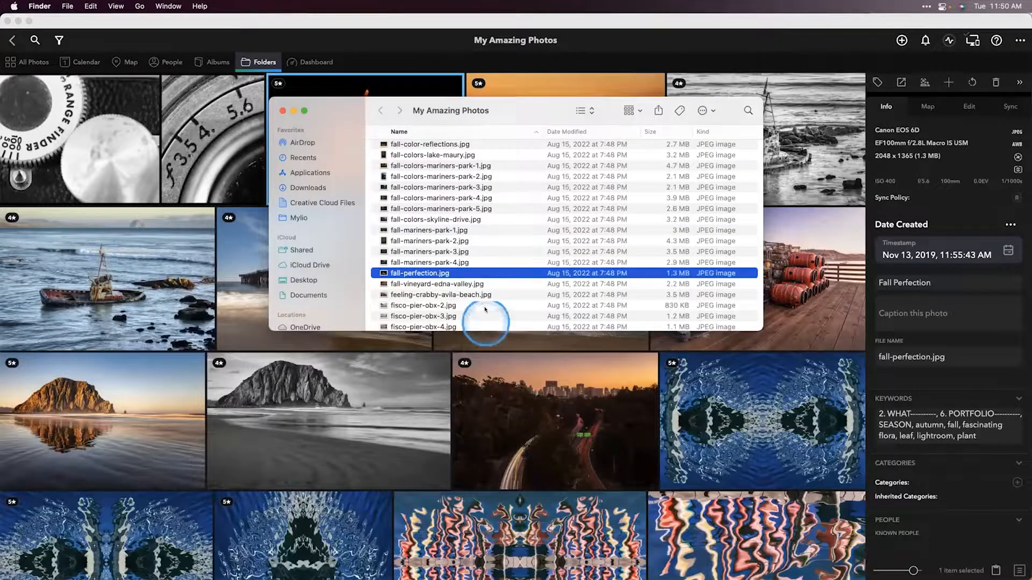
key(super+Tab)
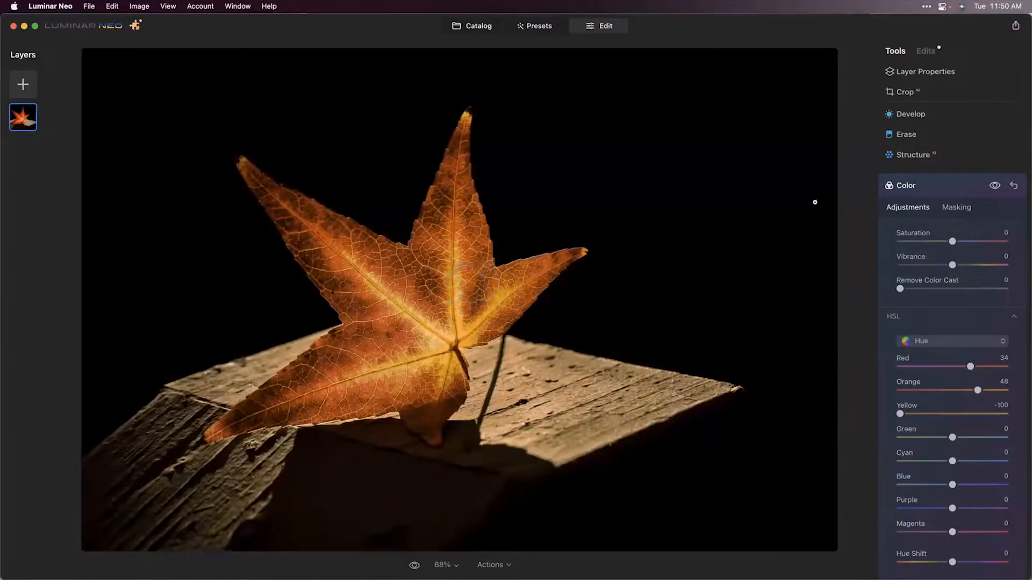
click(926, 46)
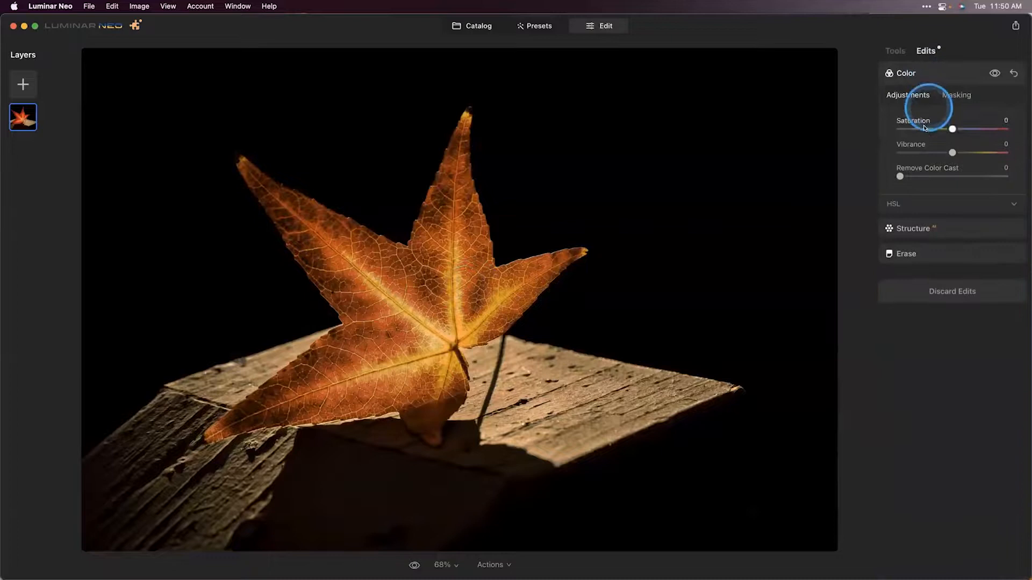
click(1013, 73)
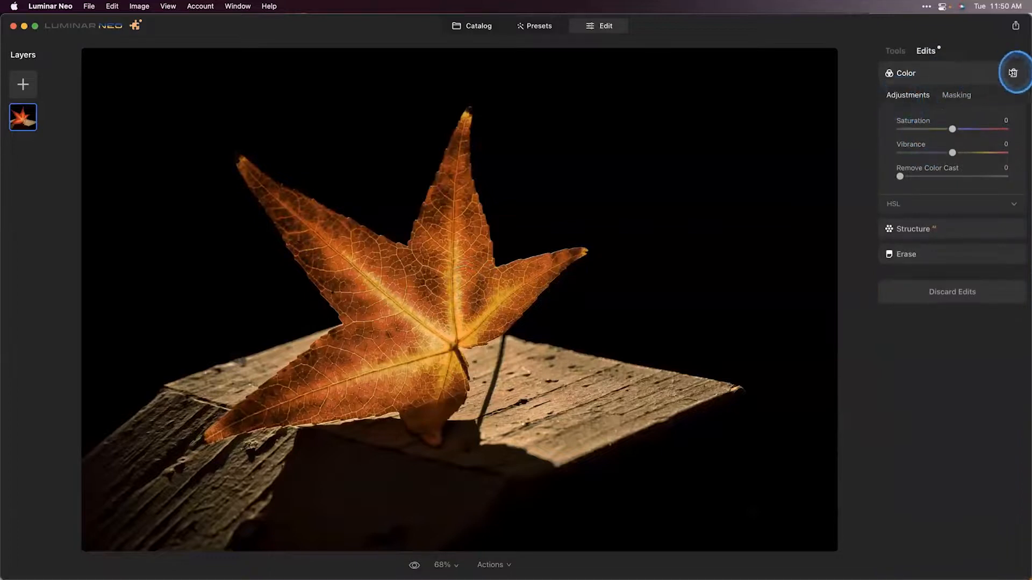
click(1002, 229)
click(1014, 98)
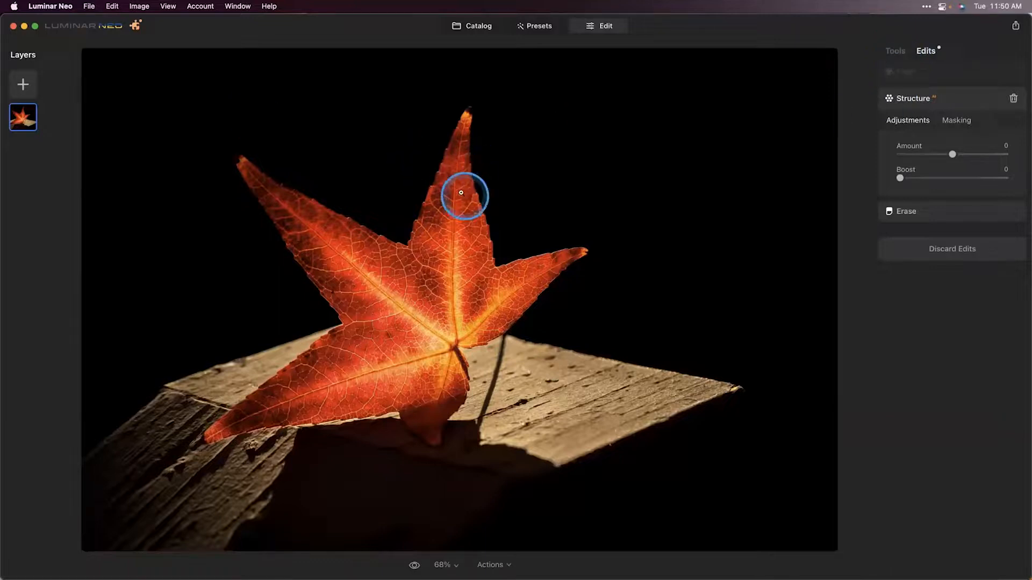
key(super+Tab)
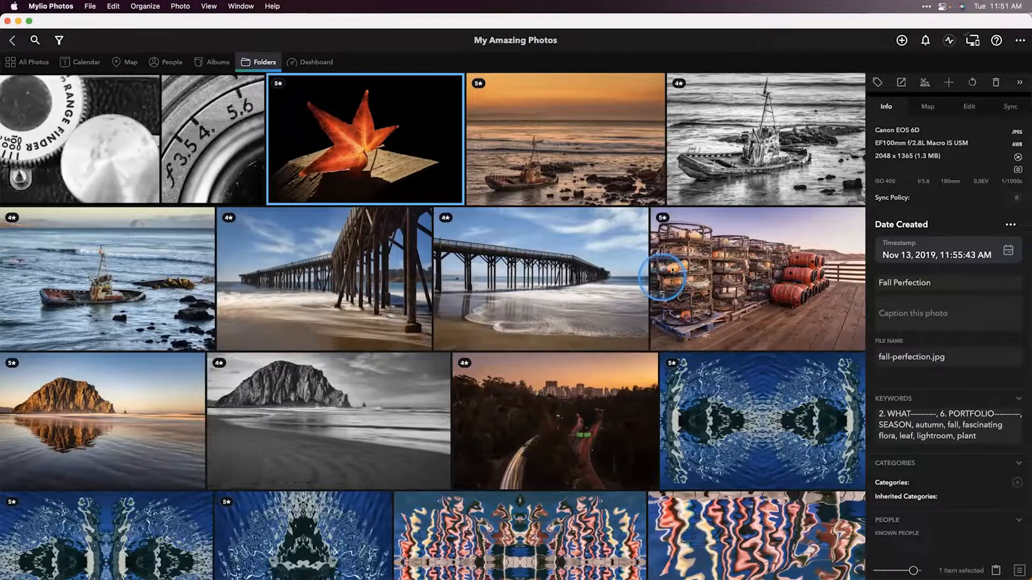
Step: Open the Dashboard's Devices, open this device's account link, and load manual.mylio.com in a new browser tab
click(314, 62)
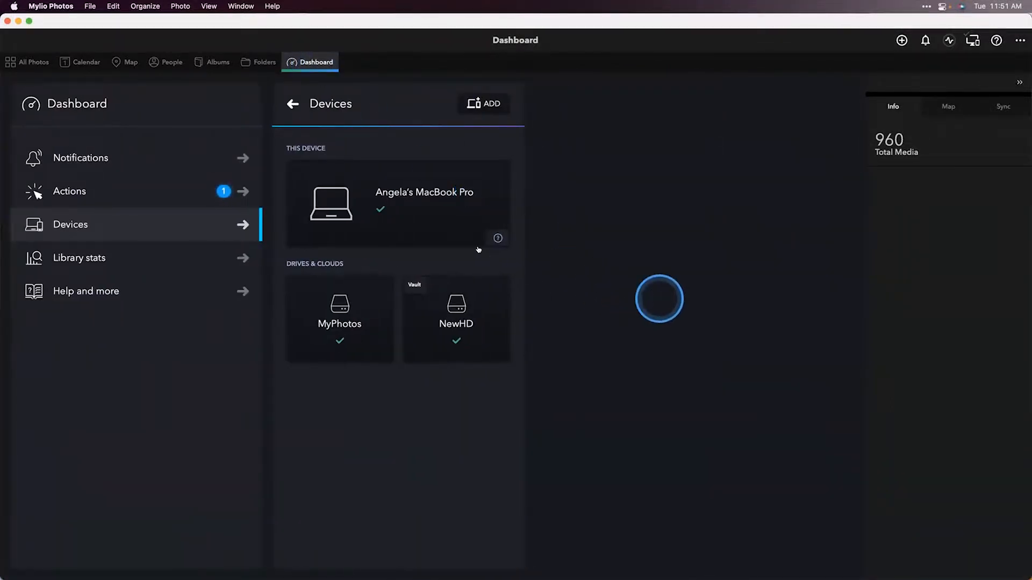
click(478, 249)
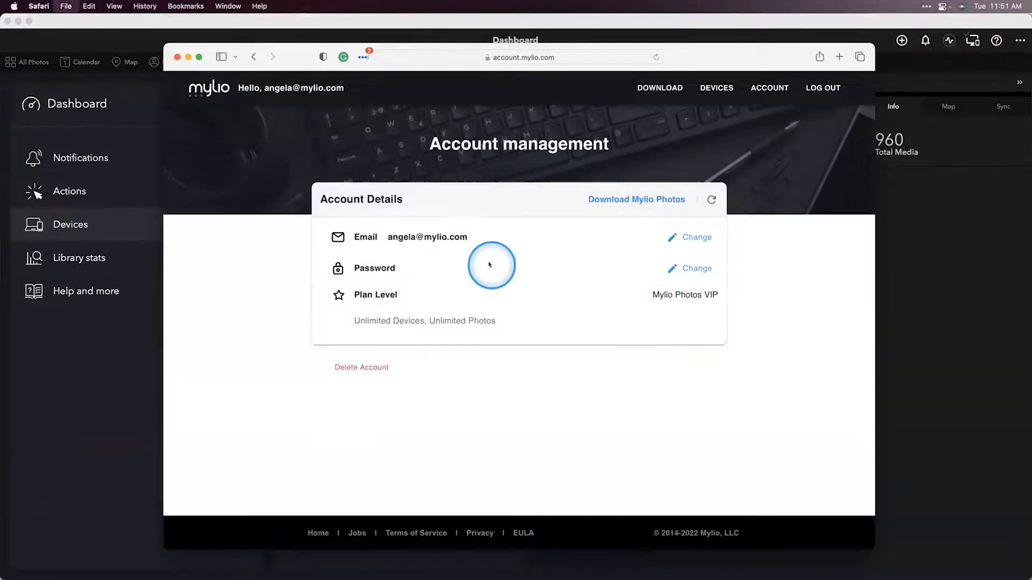
key(super+t)
text(manual.mylio.com)
key(Return)
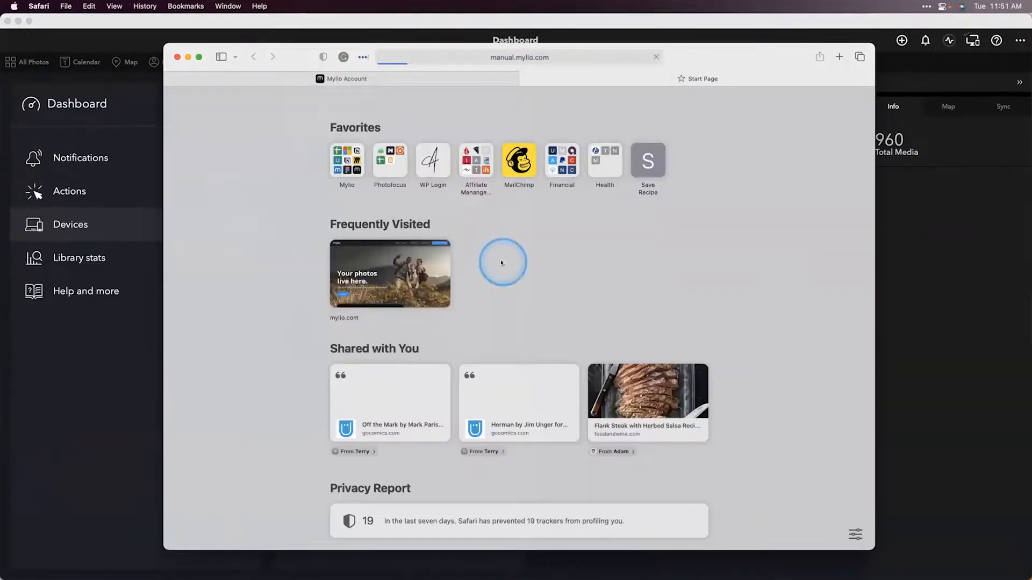
Step: Search the Mylio manual for free up space and open the Freeing Up Space on Camera Roll or Media Library article
click(667, 101)
text(free up)
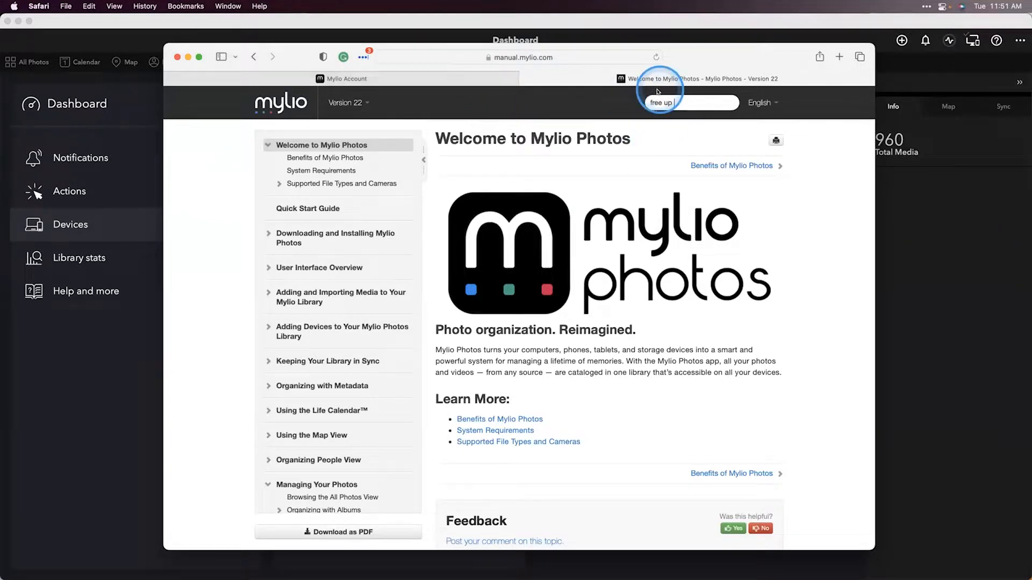
text(space)
key(Return)
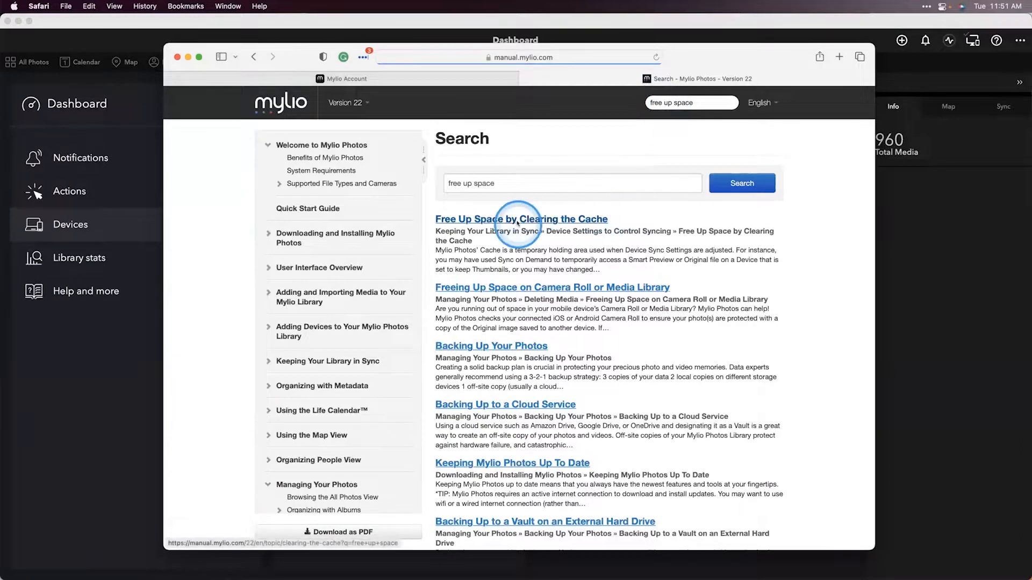
click(564, 285)
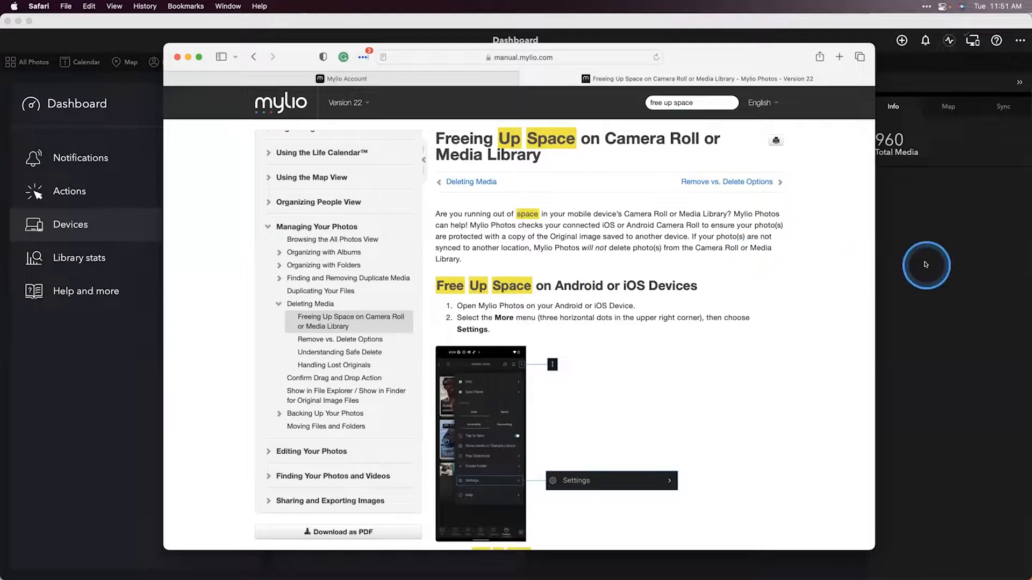
Step: Return to Mylio Photos and open the MyPhotos drive's Device Quality settings
click(926, 264)
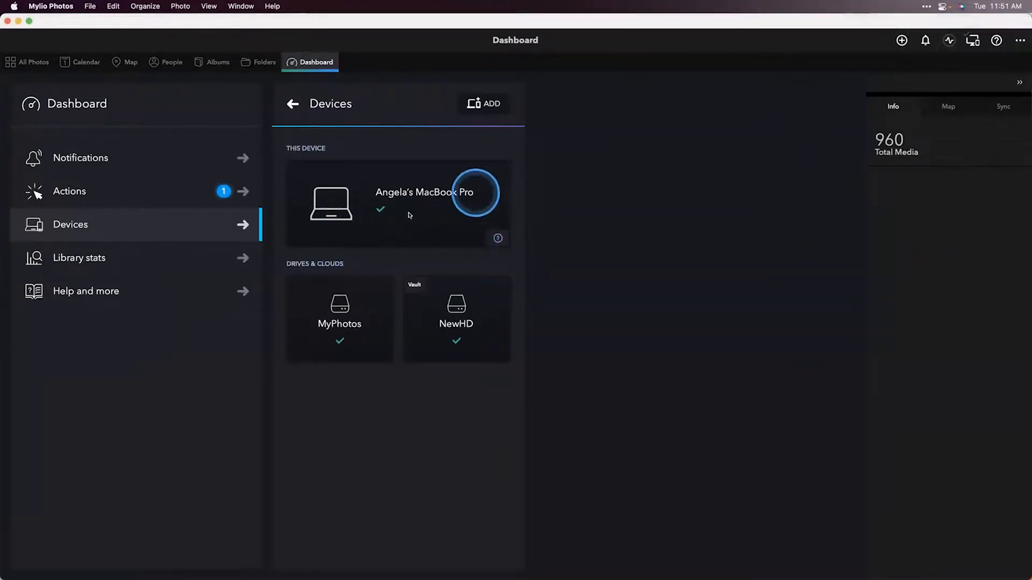
click(340, 306)
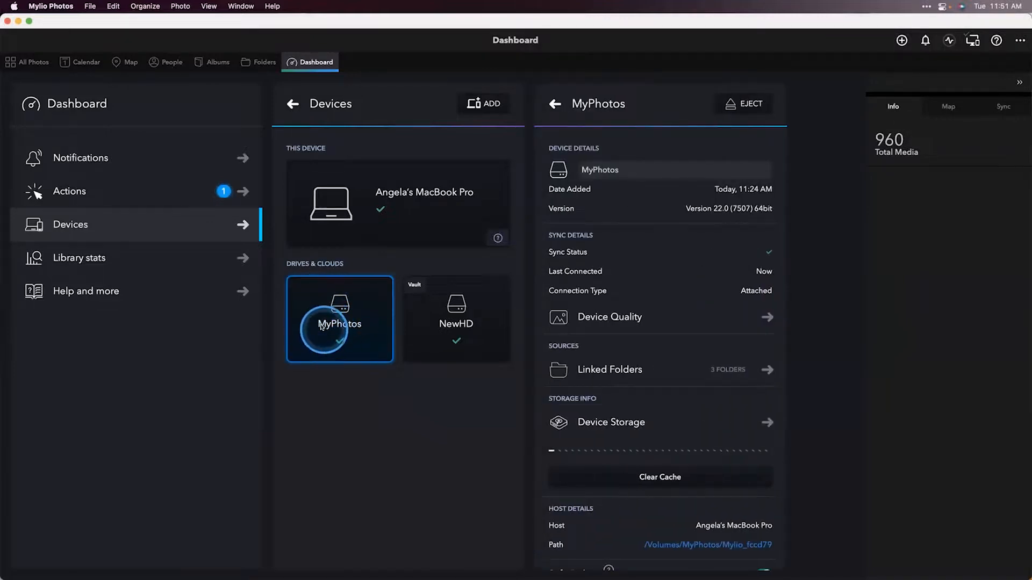
click(629, 316)
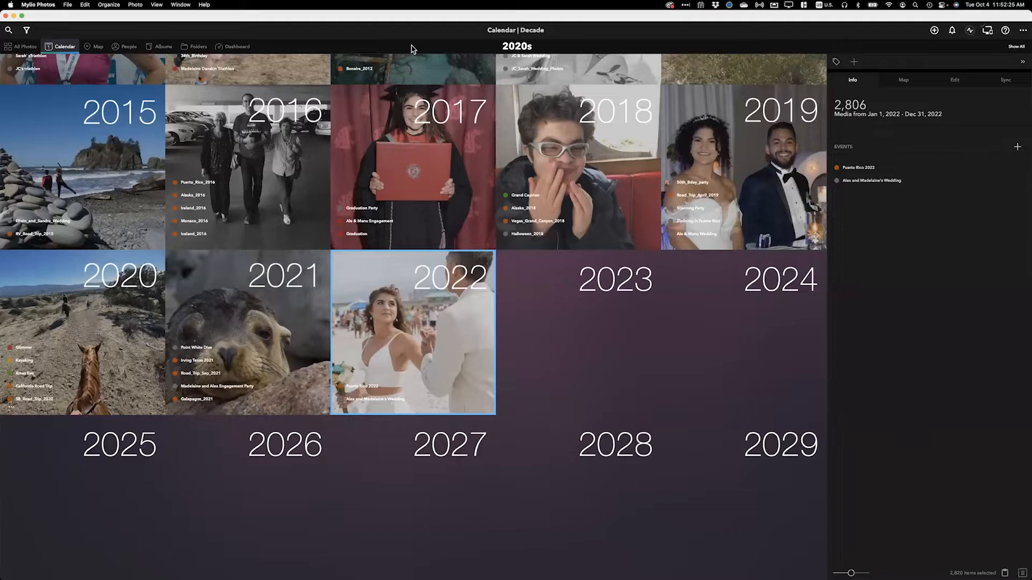
click(239, 47)
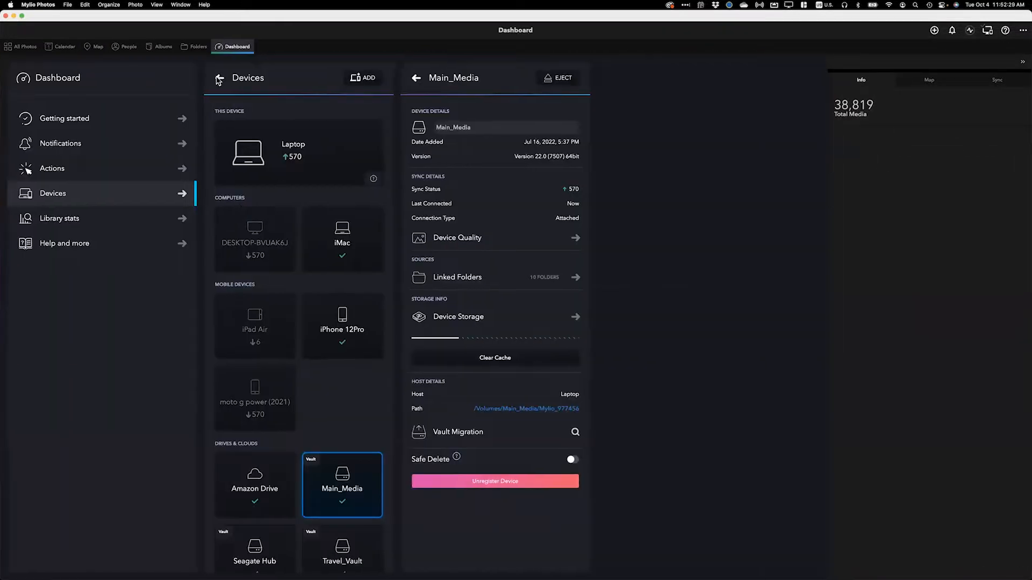
click(218, 80)
click(109, 200)
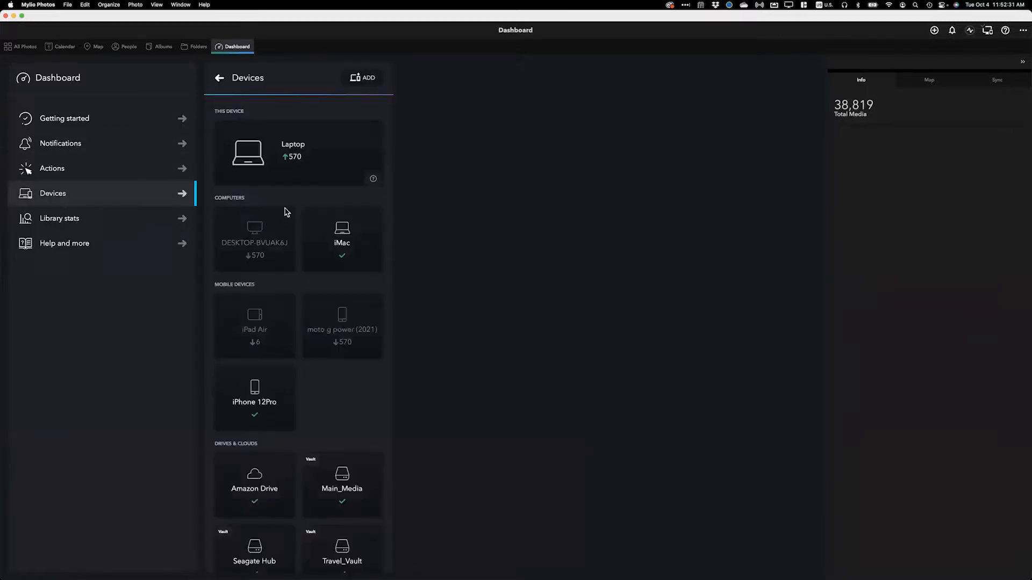
scroll(282, 441, down, 1)
scroll(266, 366, up, 1)
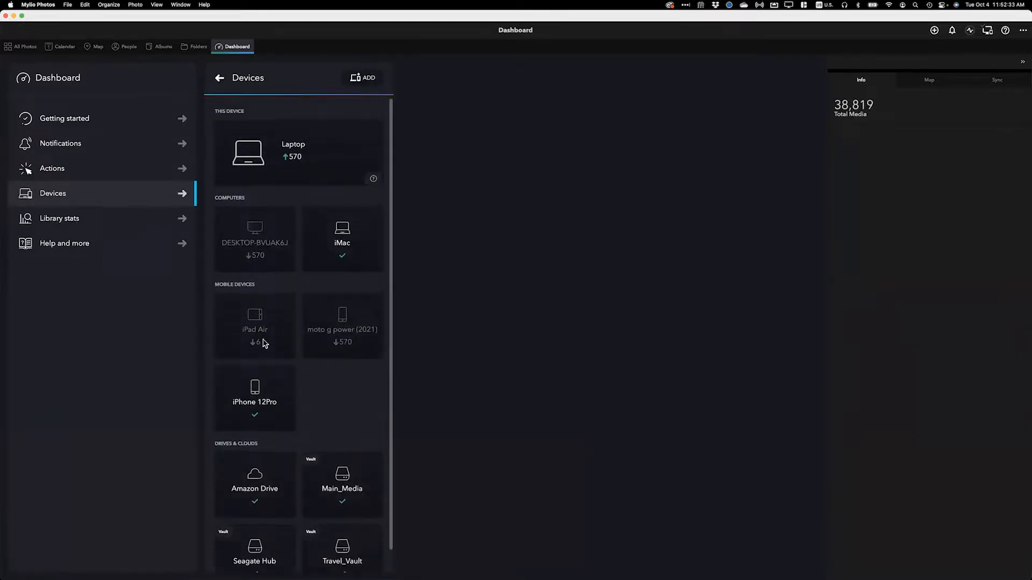
click(253, 412)
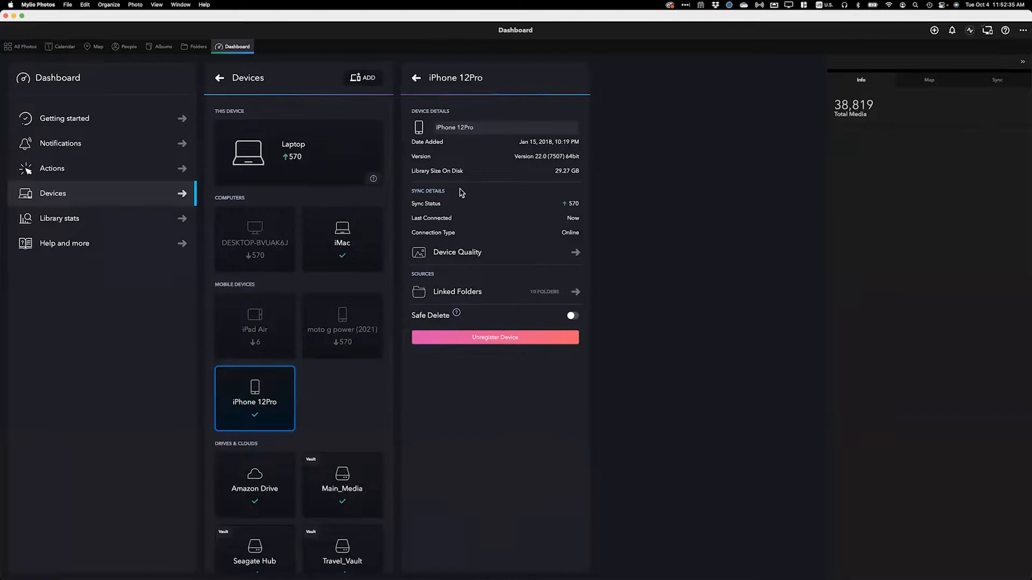
click(453, 260)
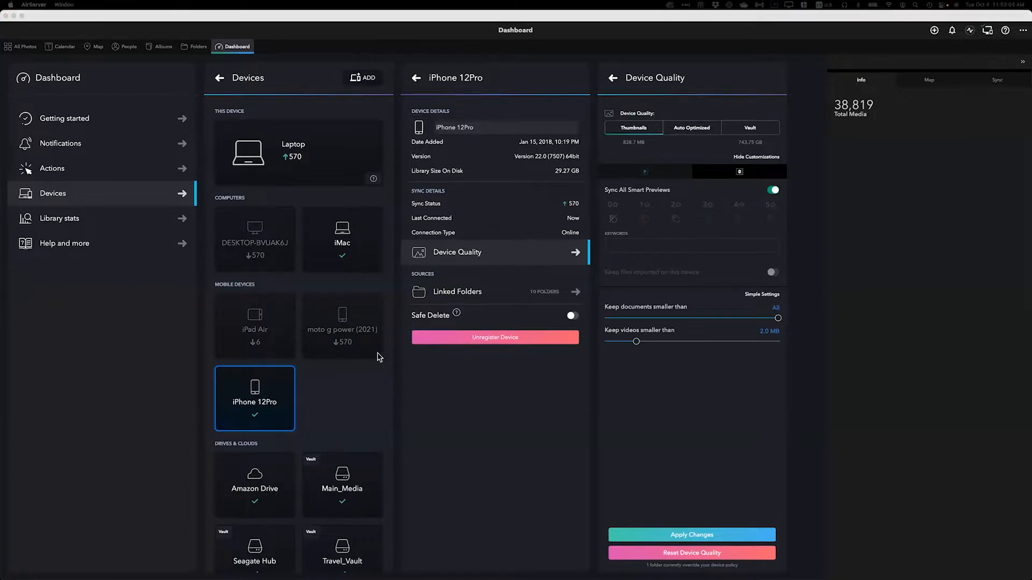
click(299, 173)
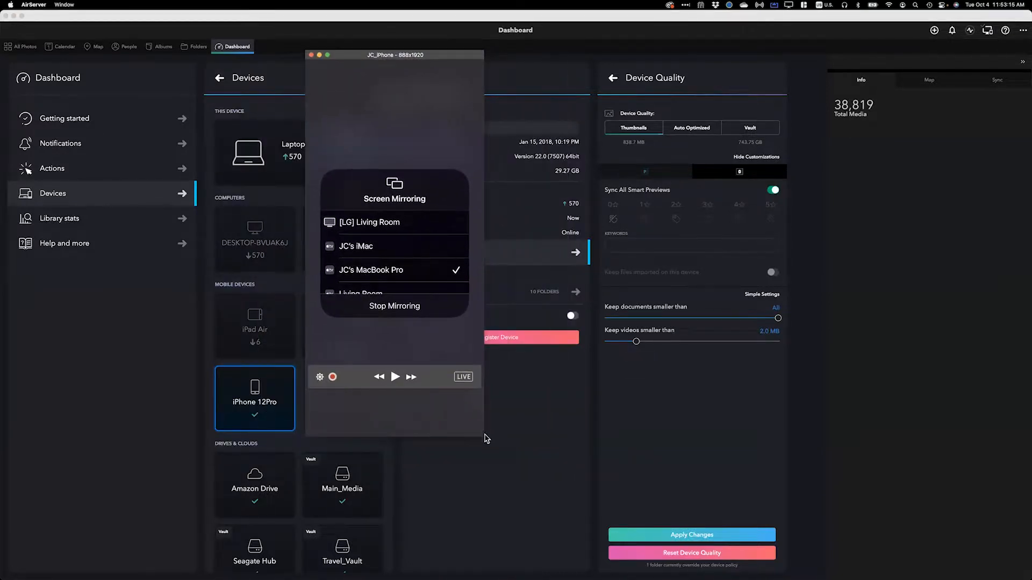
drag(479, 433, 633, 572)
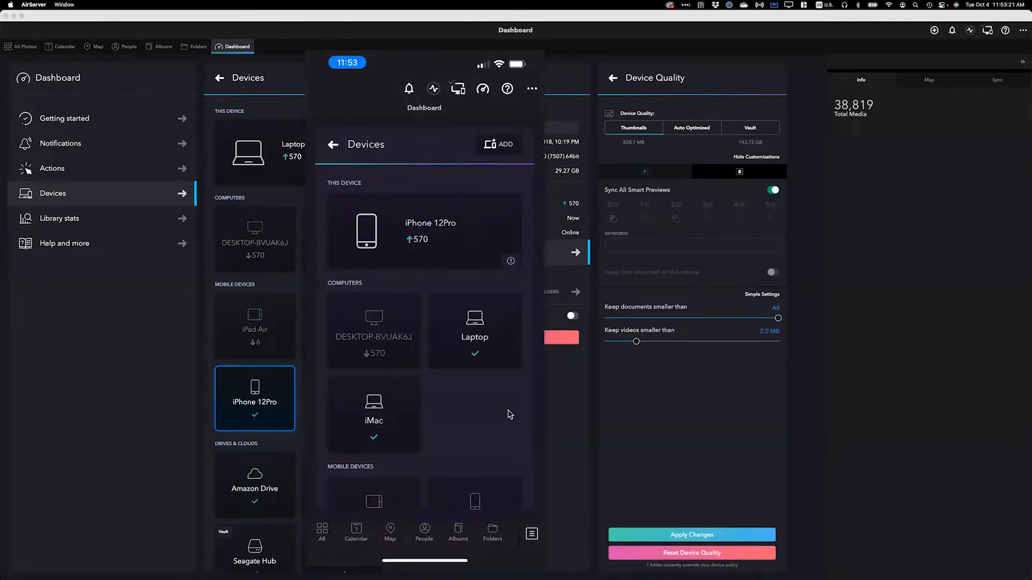
click(430, 240)
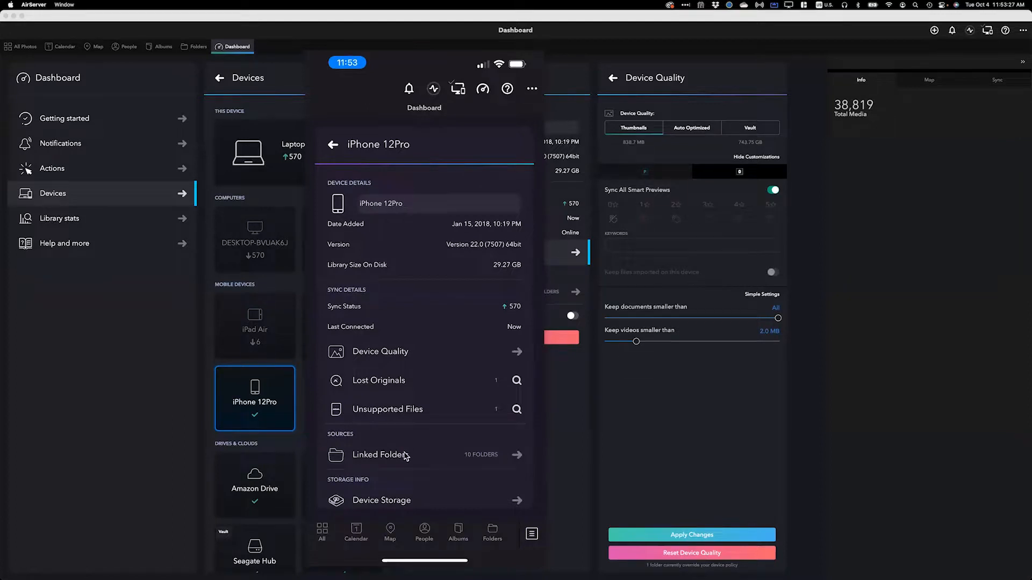
scroll(404, 467, down, 4)
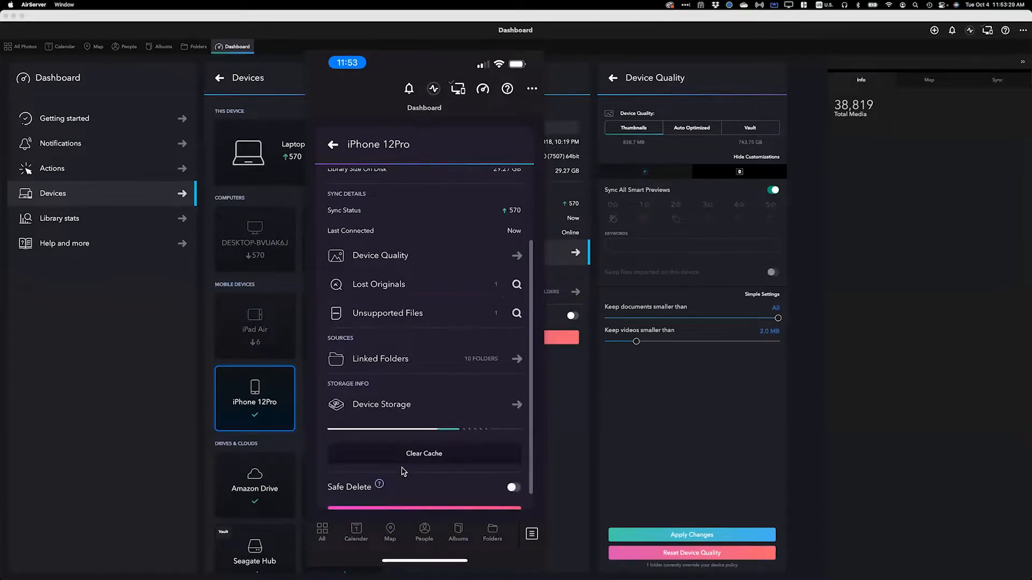
click(401, 405)
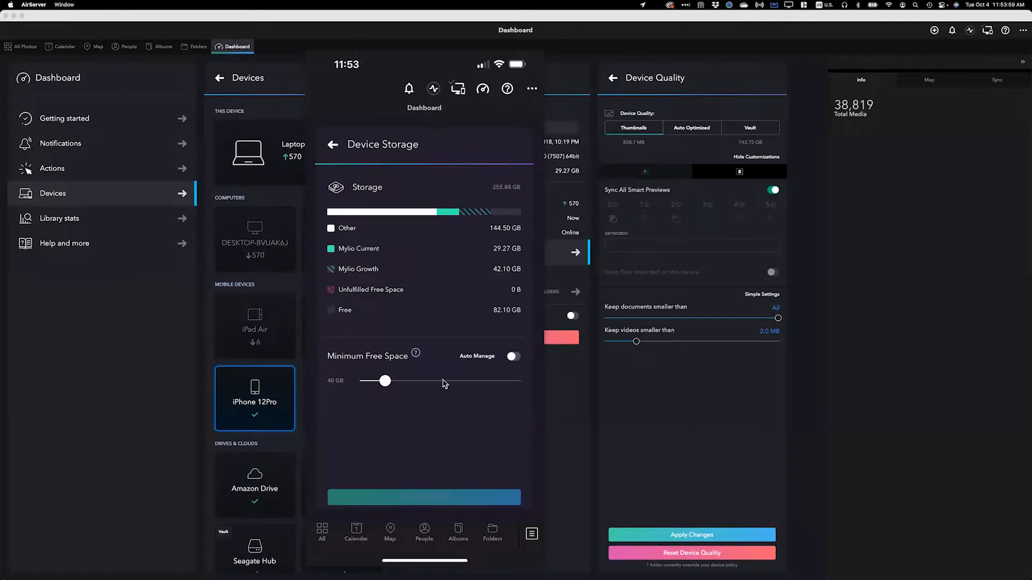
Step: Toggle Auto Manage on and off, then set Minimum Free Space to 30 GB
click(516, 361)
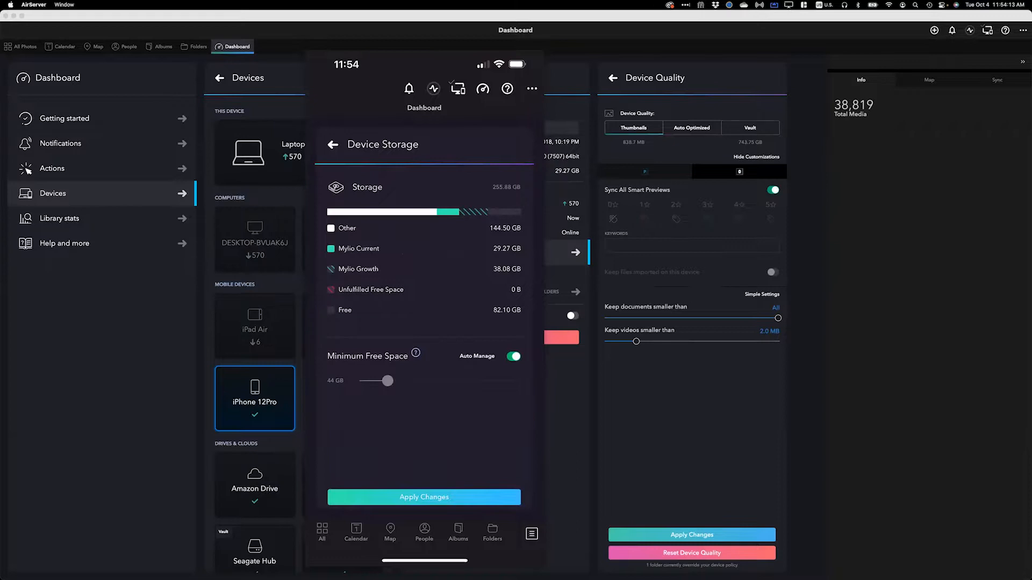
click(513, 357)
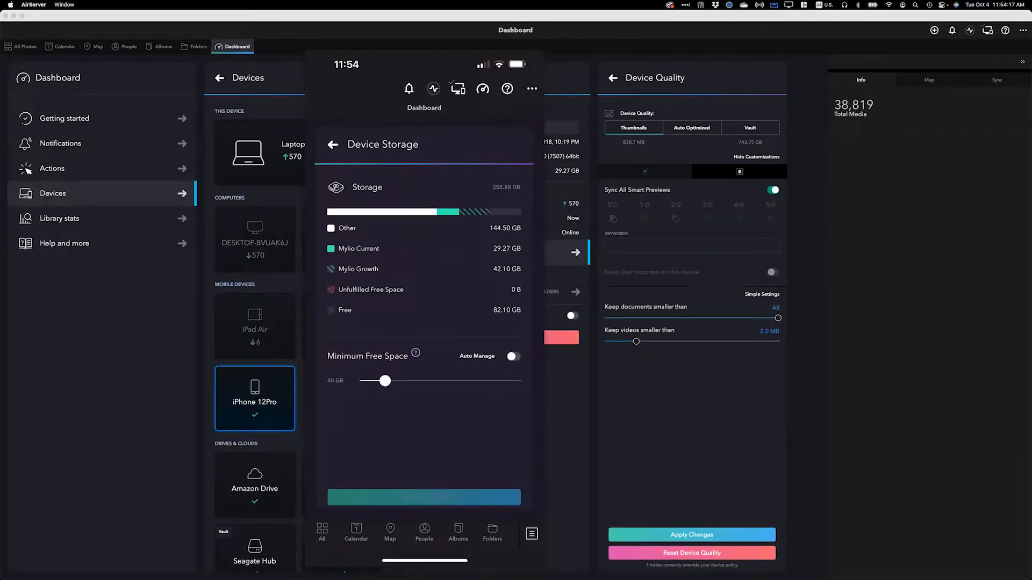
mouse_move(385, 381)
mouse_down()
mouse_move(369, 381)
mouse_move(378, 381)
mouse_up()
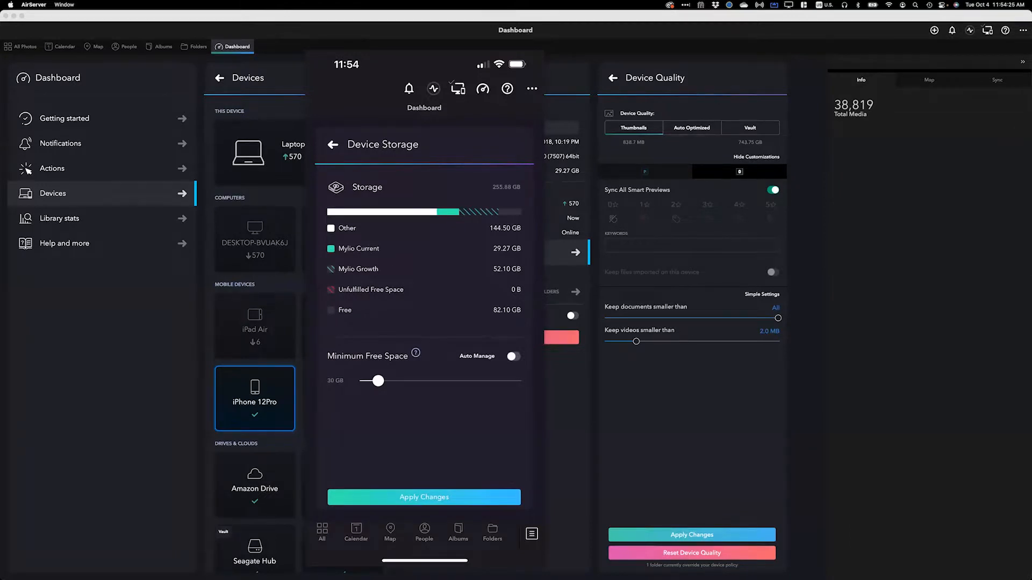
Step: Go back to the phone's Dashboard and open the All Photos view
click(333, 144)
click(323, 144)
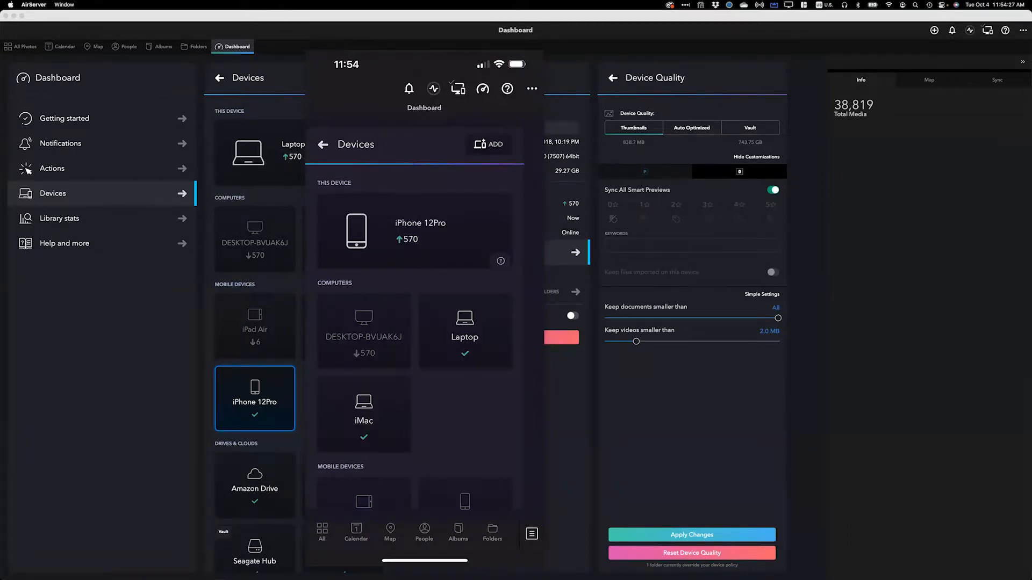
click(323, 145)
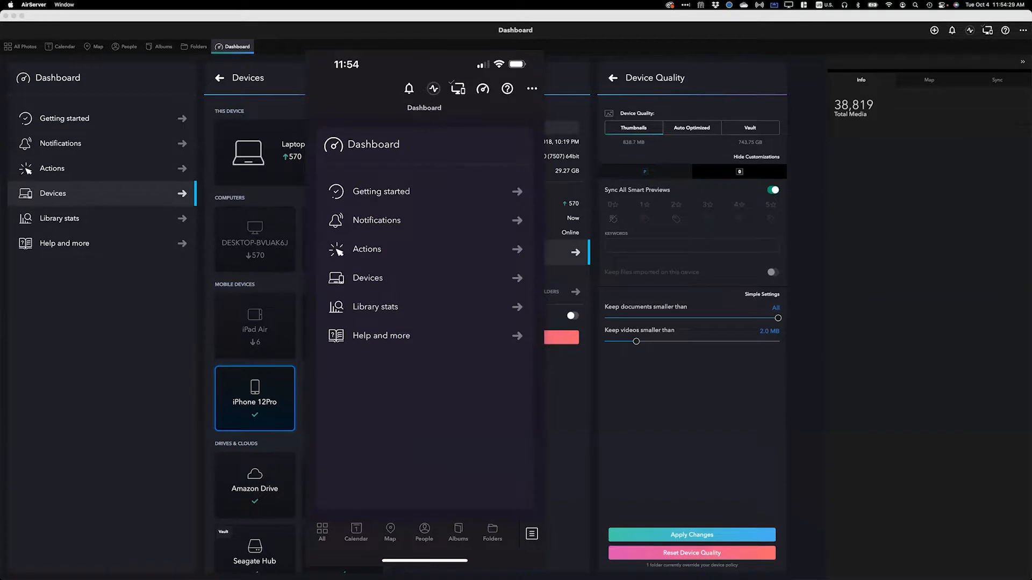
click(322, 532)
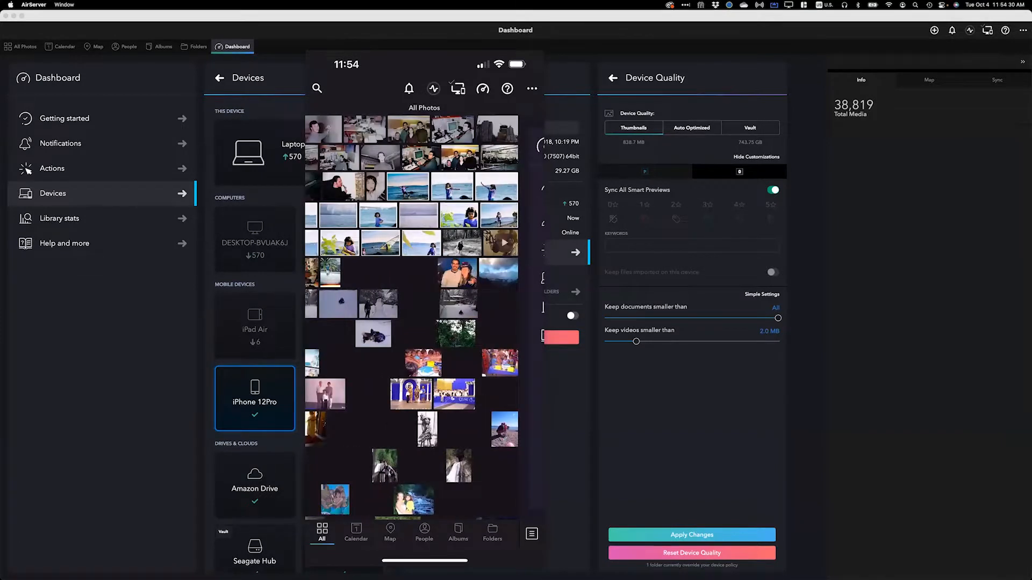
Step: Return to the phone's Dashboard and open the iPhone 12Pro device details under Devices
drag(425, 57, 448, 56)
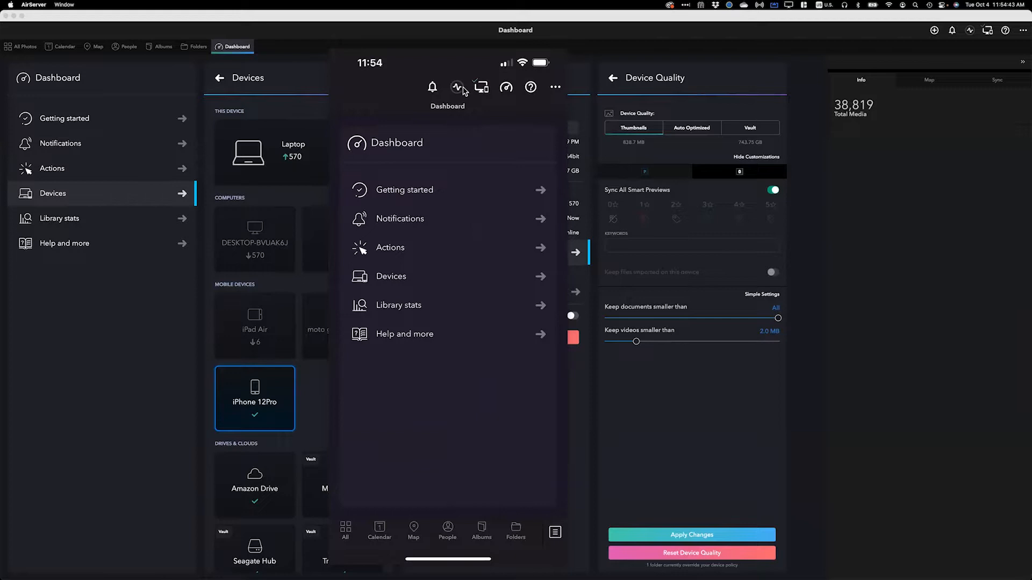
click(400, 278)
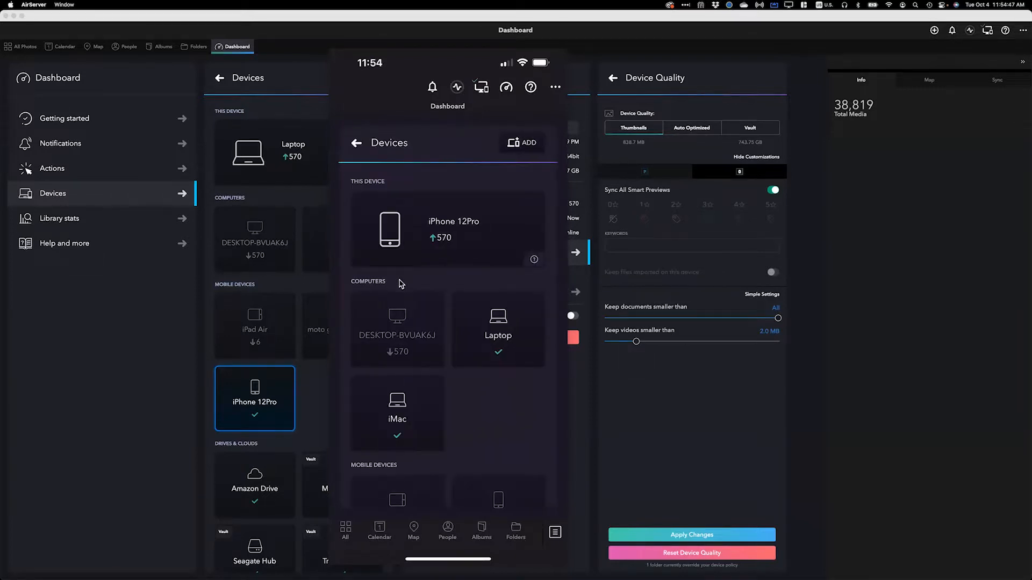
click(432, 244)
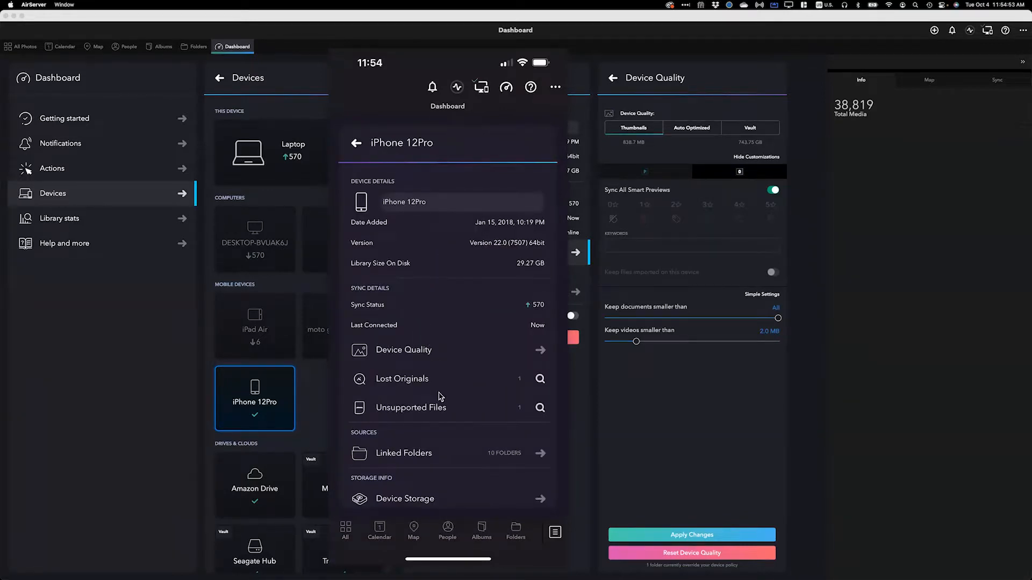
scroll(438, 397, down, 3)
scroll(438, 396, up, 3)
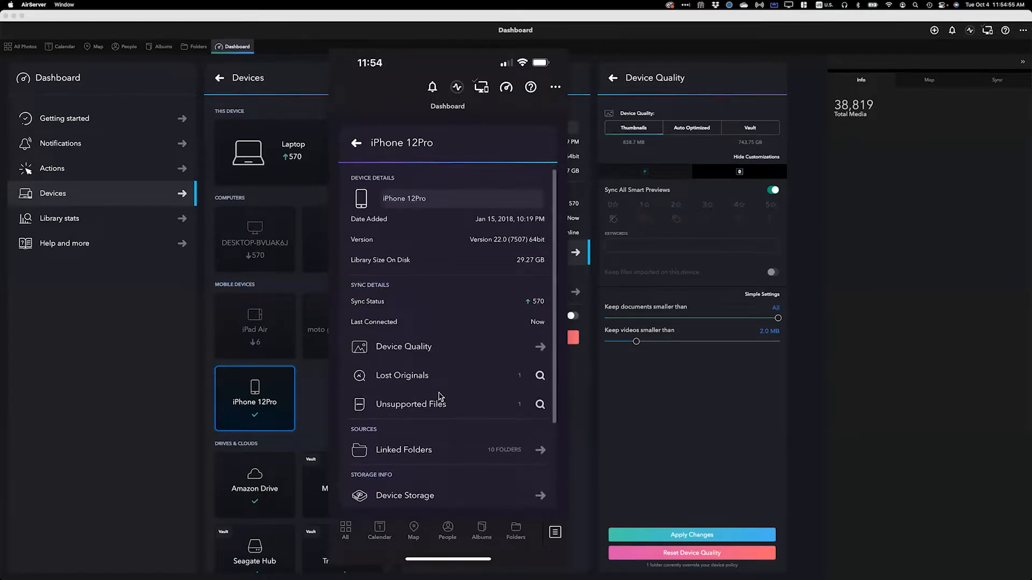
Step: View the iPhone 12Pro's Device Quality settings on the phone and return to the phone's Dashboard
scroll(438, 397, down, 3)
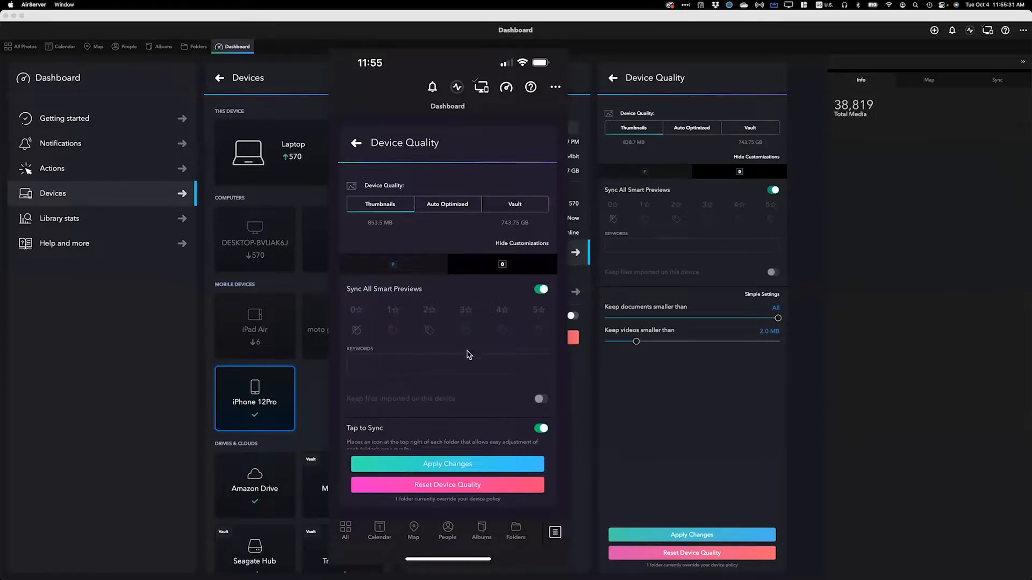
click(357, 142)
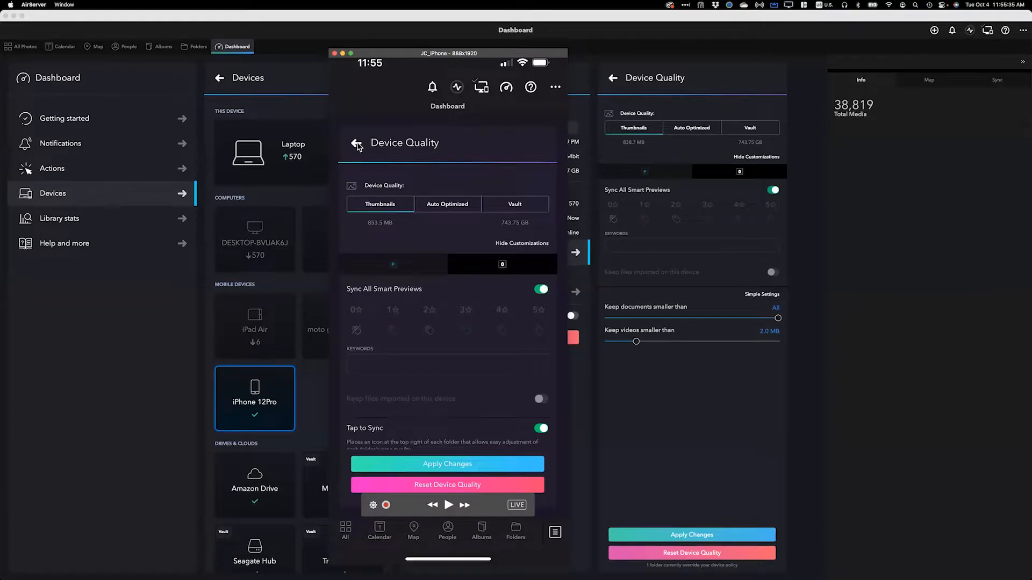
click(357, 143)
click(357, 143)
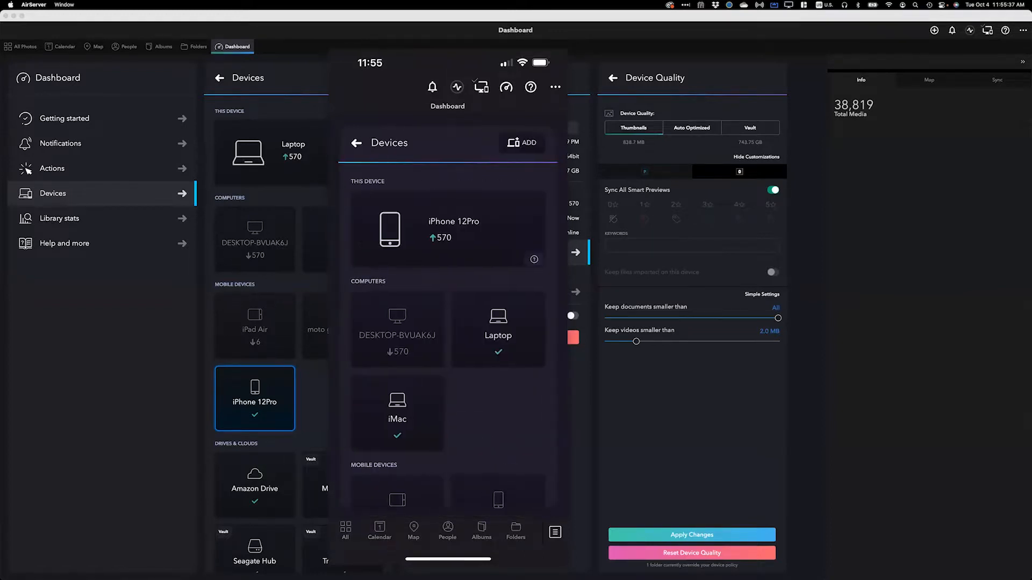
click(356, 143)
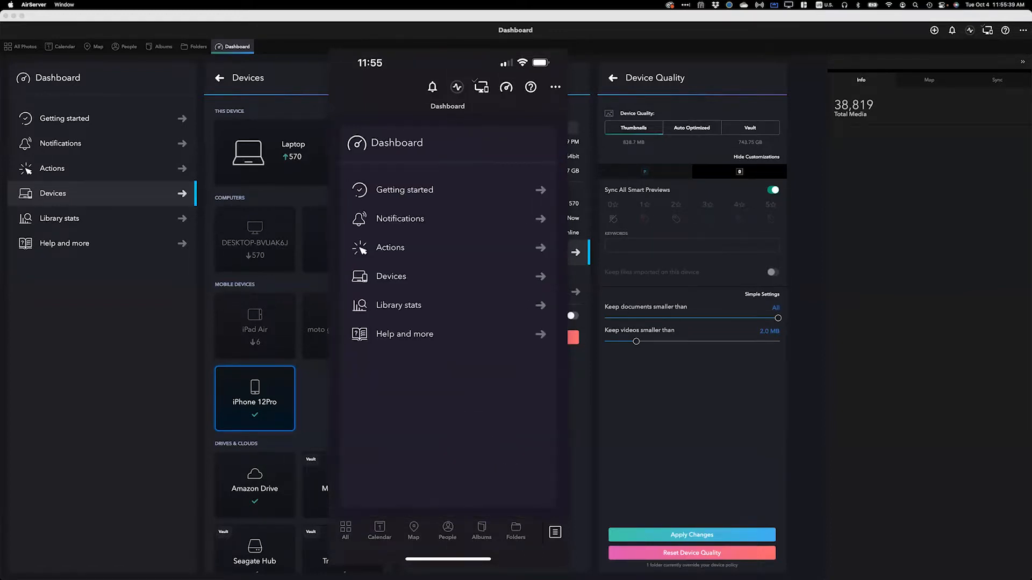
Step: Open the phone's All Photos view, open a beach photo with its options menu, and go back to the grid
click(346, 531)
scroll(448, 316, up, 4)
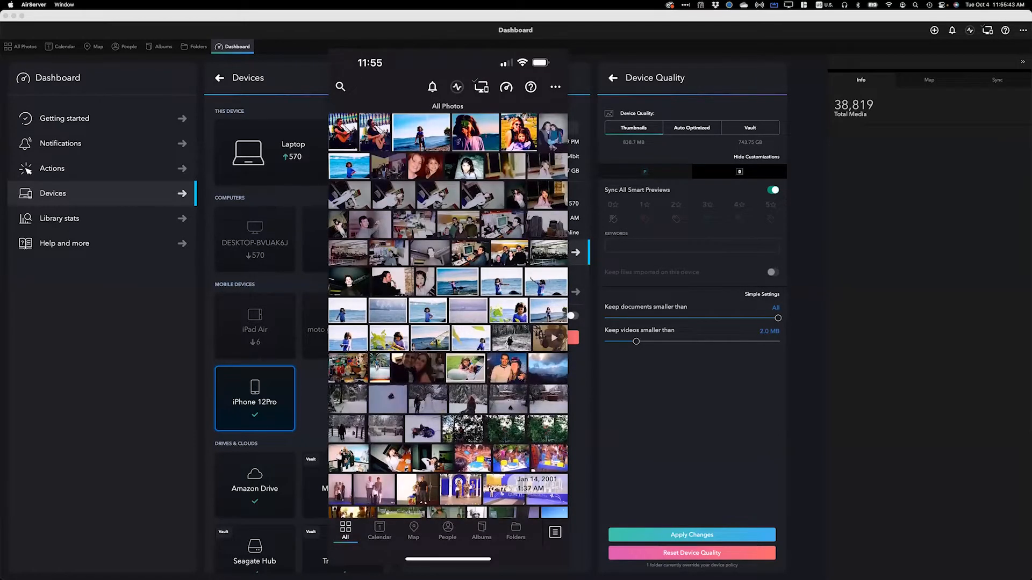
click(457, 282)
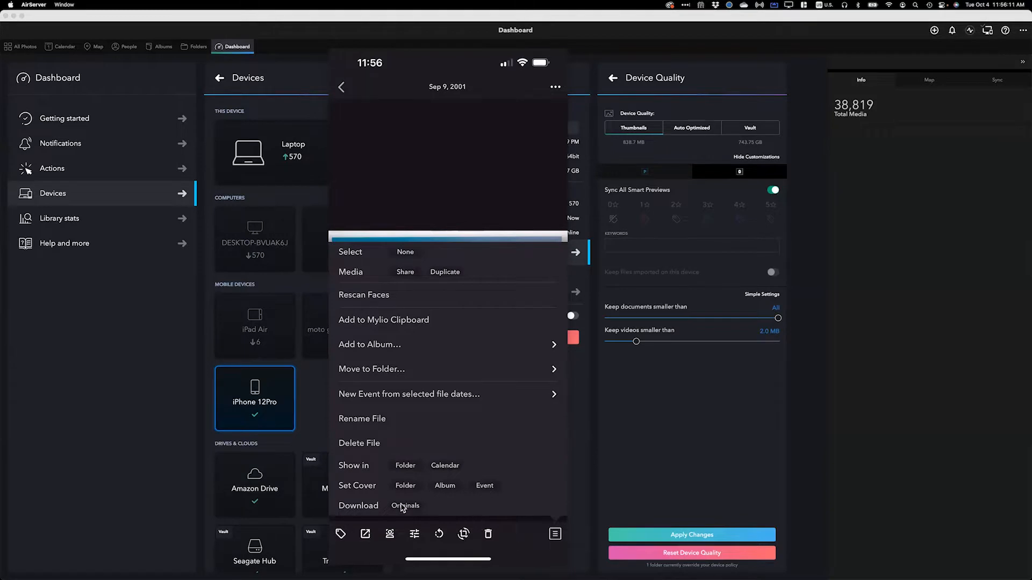
click(484, 325)
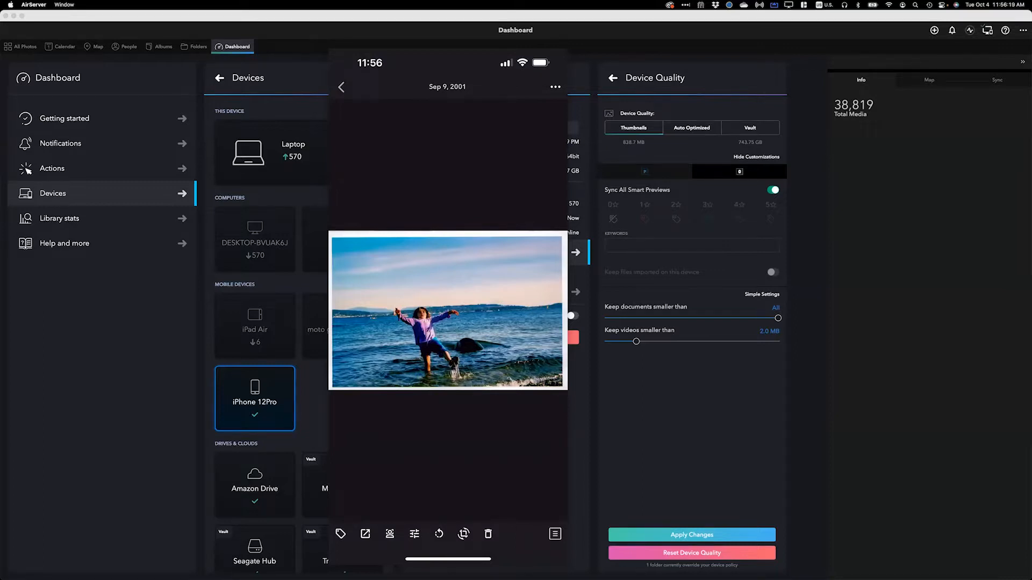
click(344, 88)
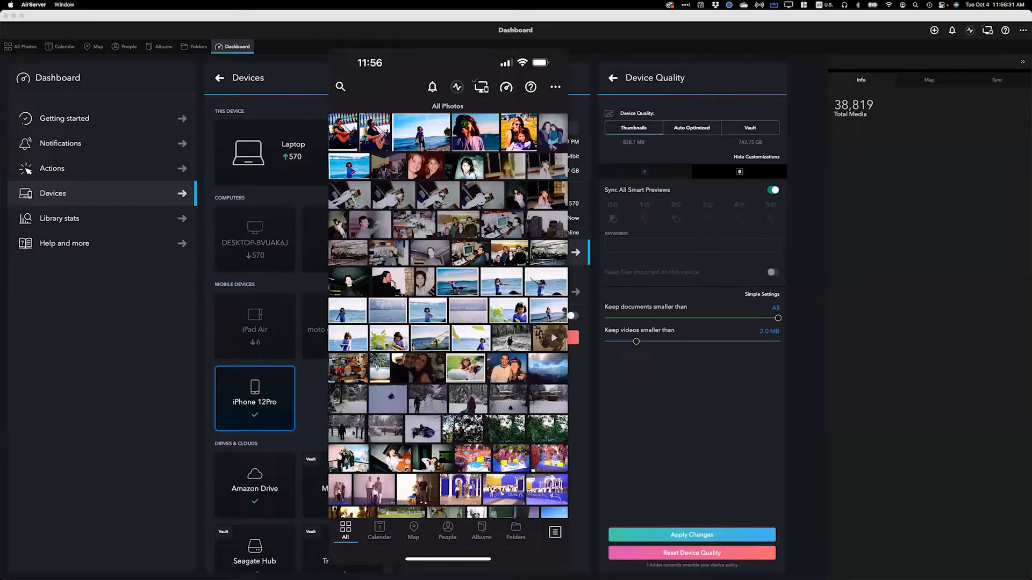
Step: Open the iPhone 12Pro device details from the phone's devices screen and scroll through them
click(481, 87)
click(448, 229)
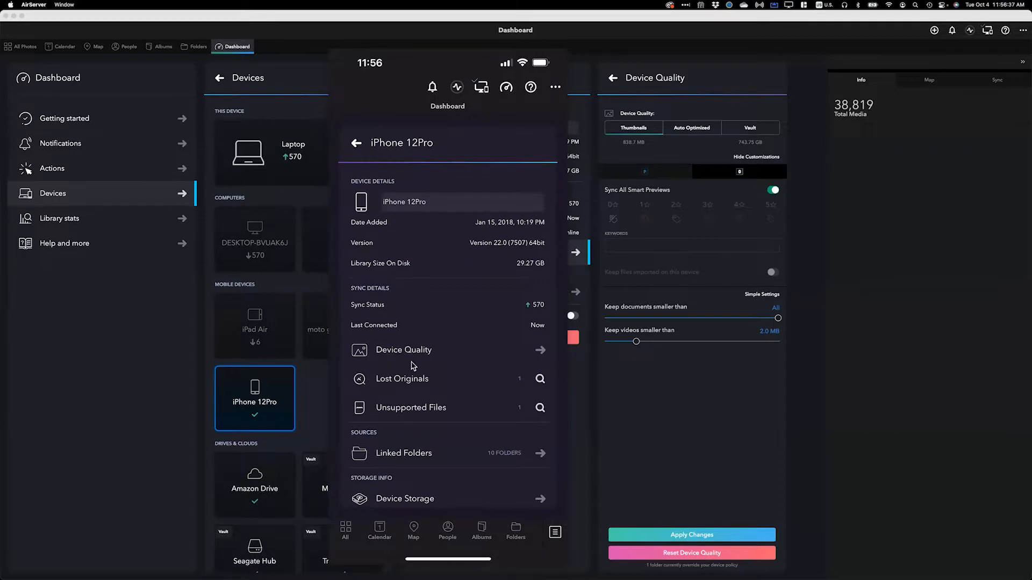
scroll(425, 369, down, 5)
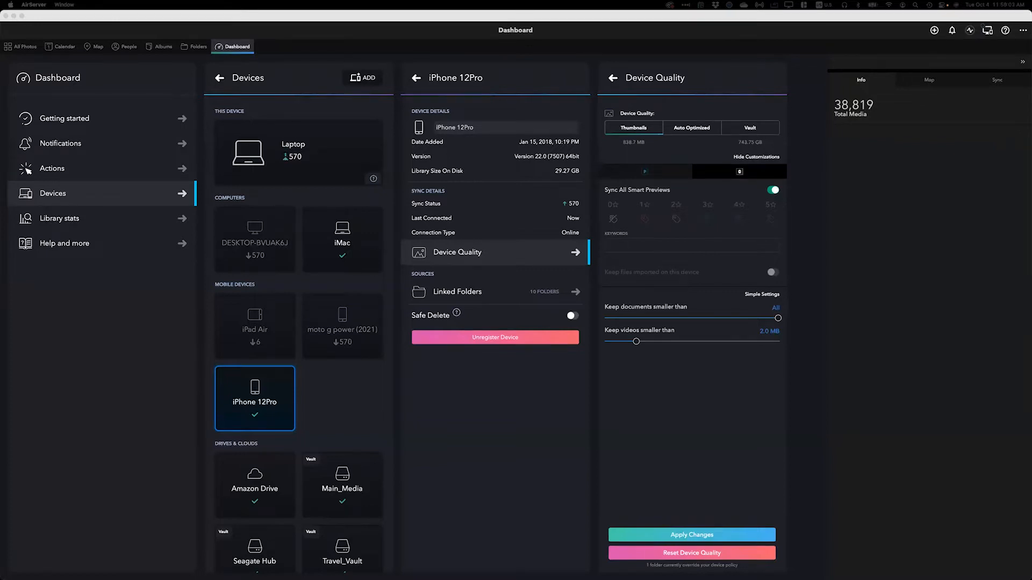
Step: Switch to Lightroom Classic and browse the Mylio Photos published photos grid
key(super+Tab)
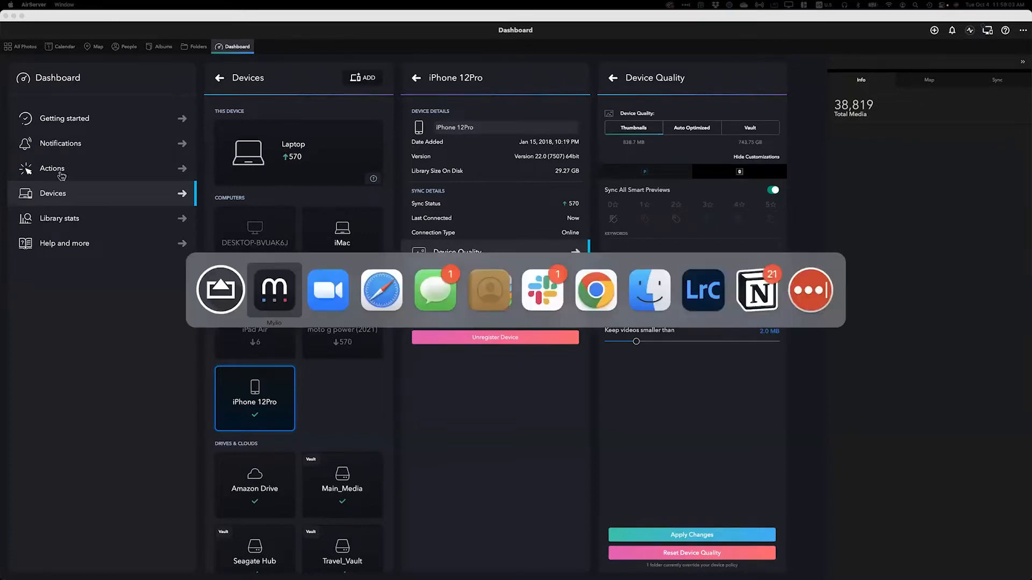
click(711, 295)
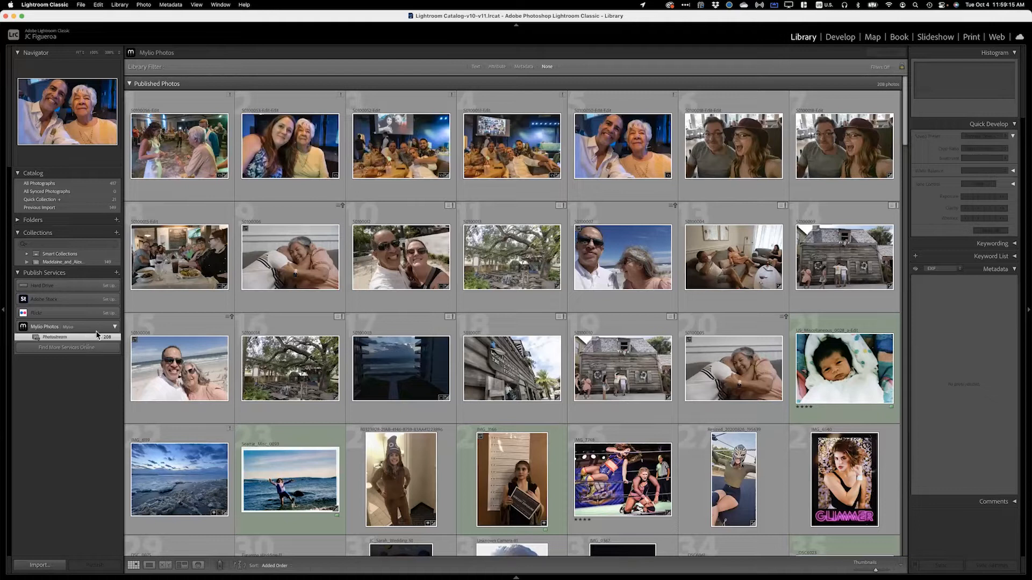
scroll(258, 263, down, 1)
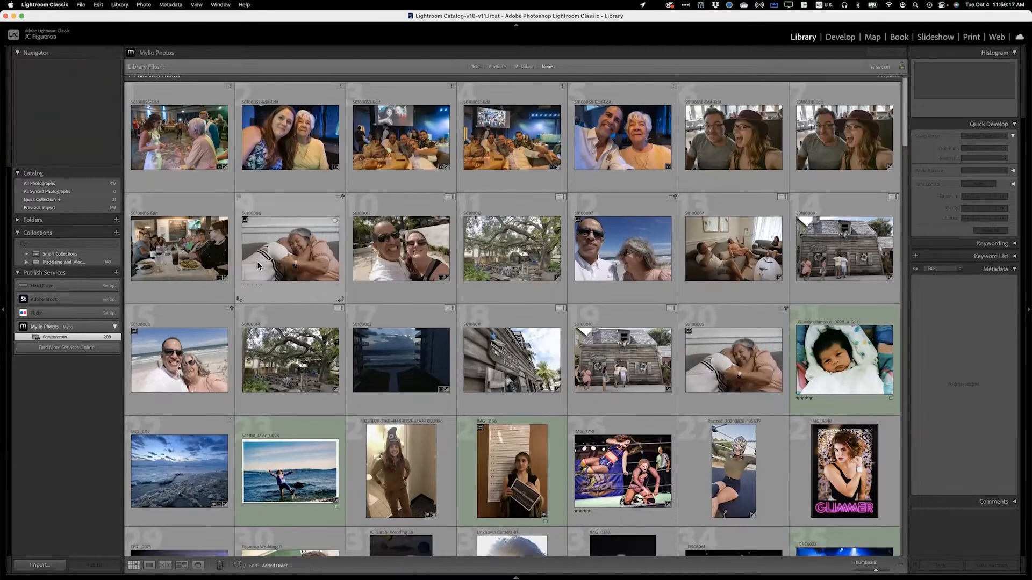
scroll(257, 262, down, 8)
scroll(256, 263, up, 10)
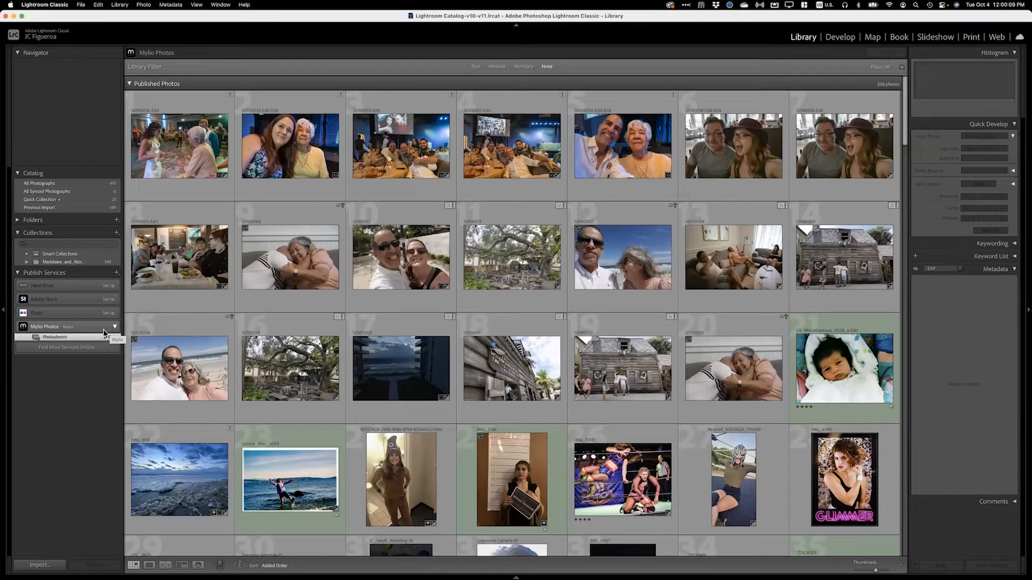
Step: Select the Photostream collection under the Mylio Photos publish service
click(67, 337)
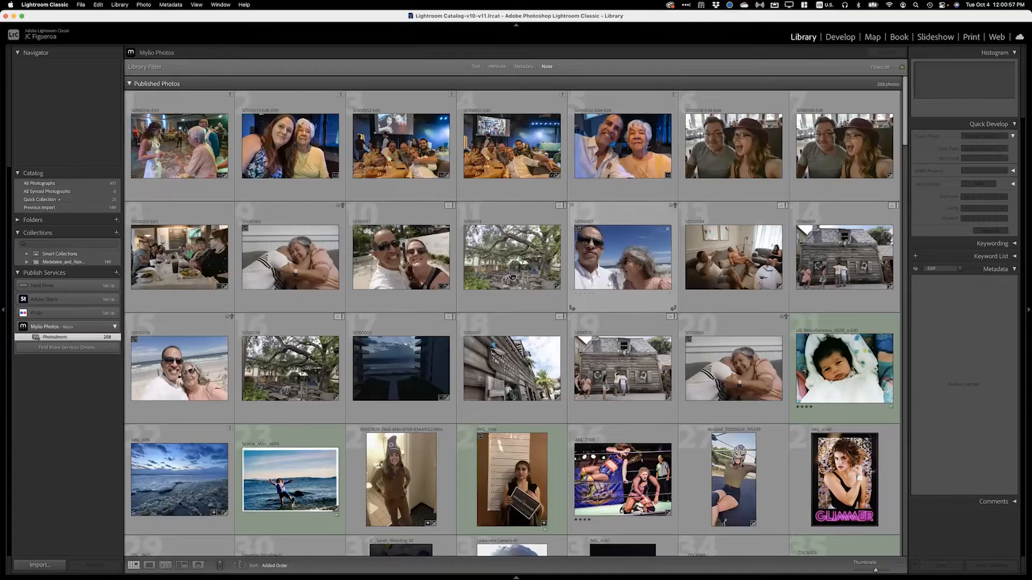
key(super+Tab)
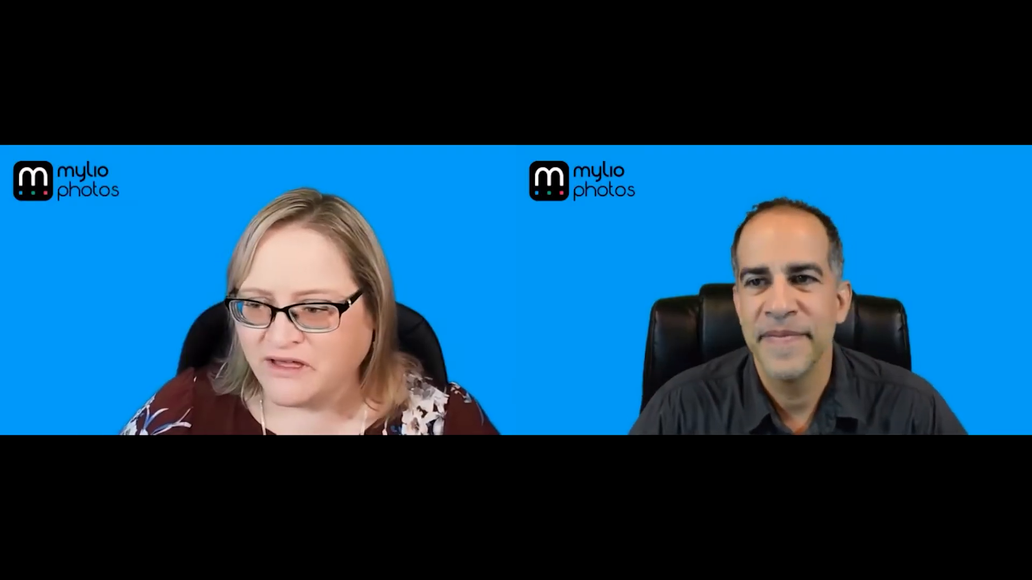